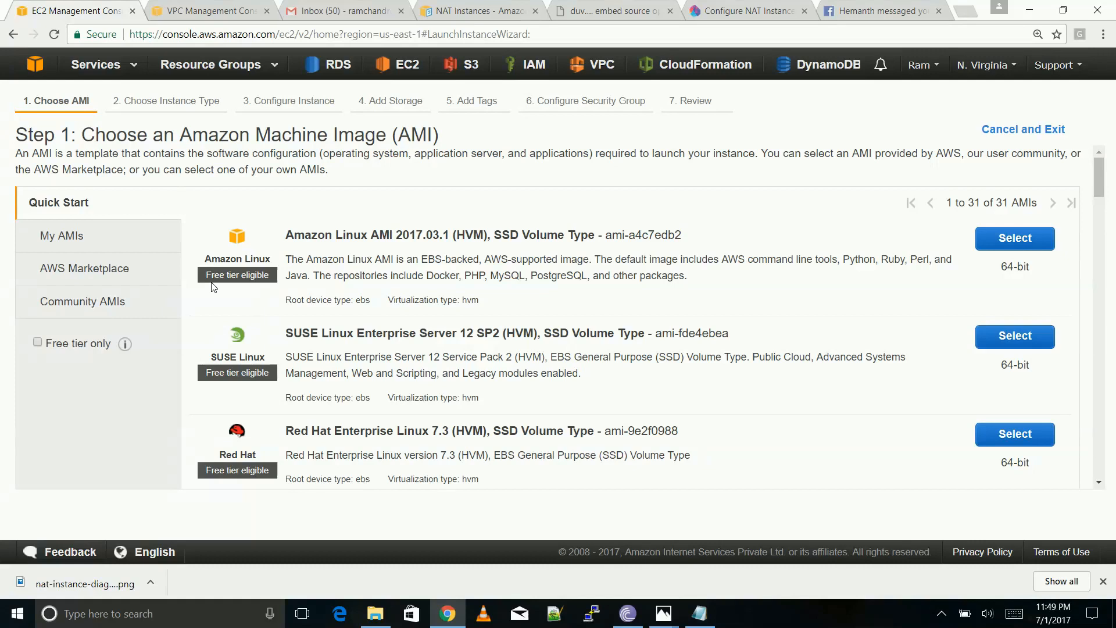
- Search the account's own AMIs for "amzn-ami-vpc-nat", copying the term from the open Notepad note
left_click(96, 236)
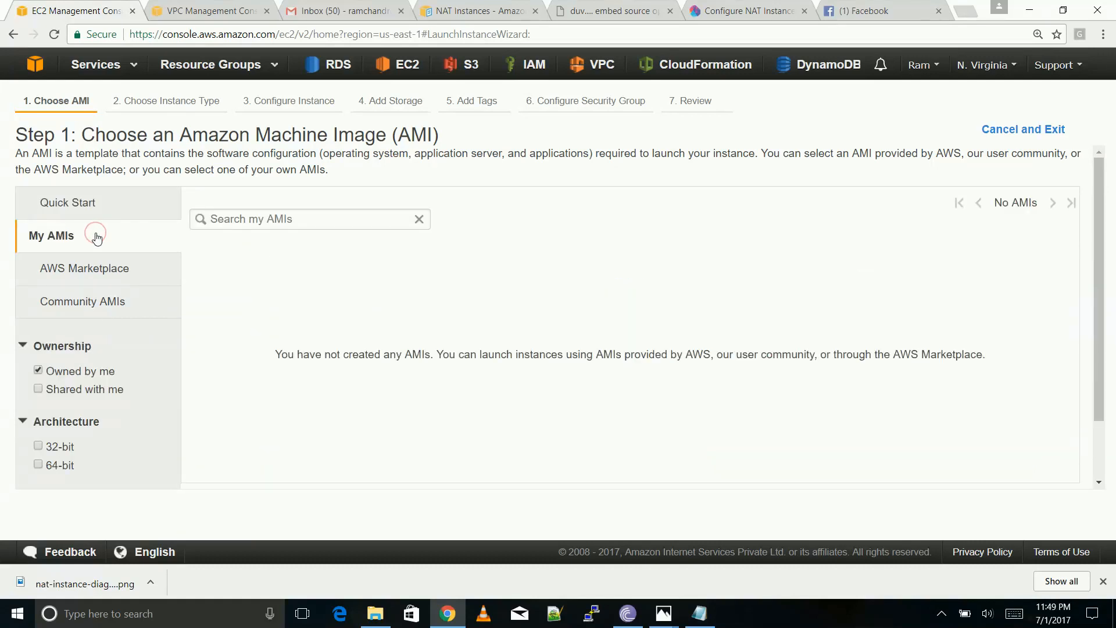
left_click(249, 220)
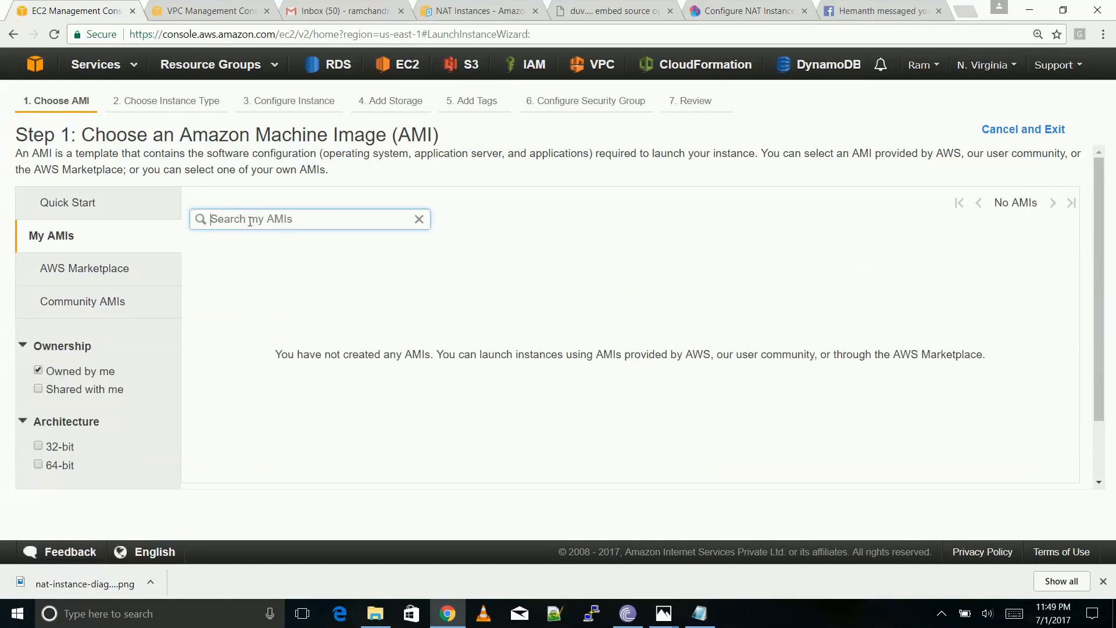
key("alt+Tab")
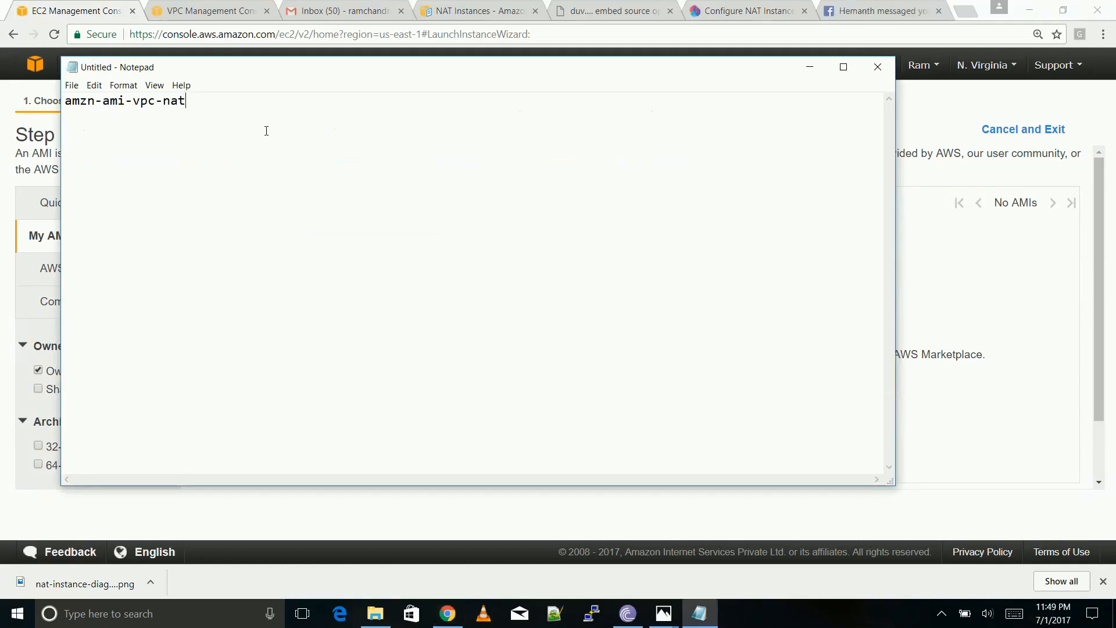
left_click_drag(271, 106, 73, 109)
left_click(143, 114)
left_click_drag(194, 99, 67, 101)
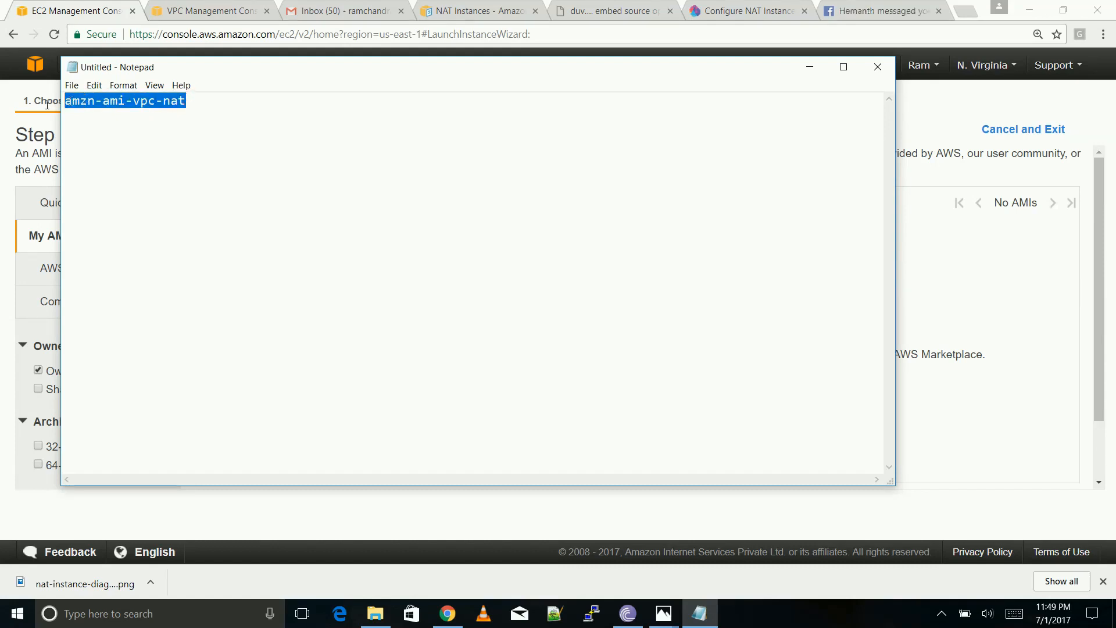
key("ctrl+c")
left_click(47, 104)
key("ctrl+v")
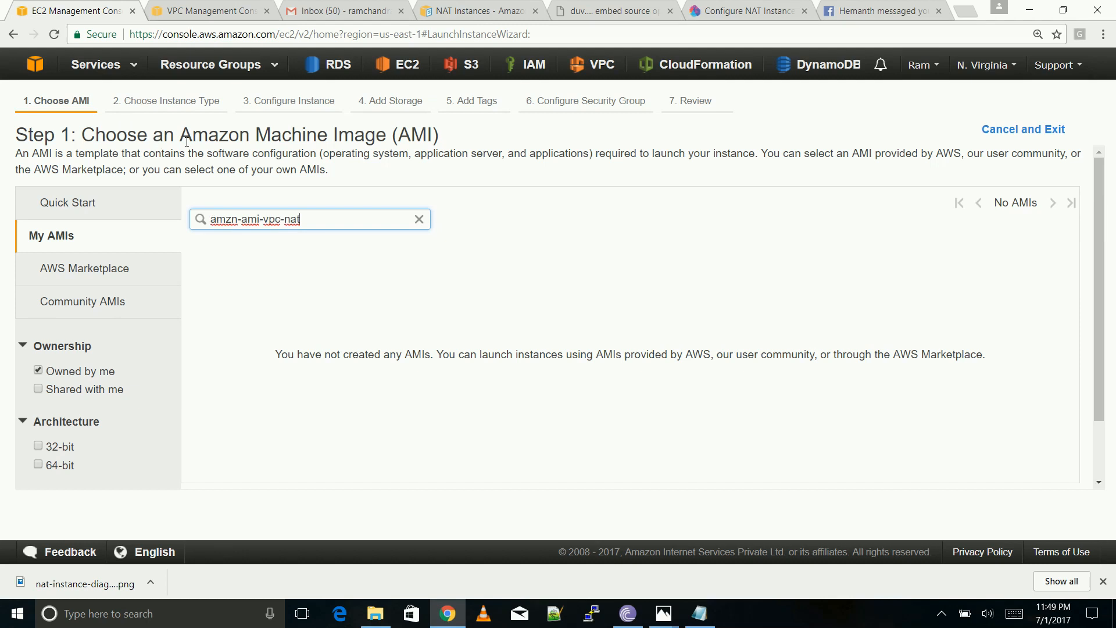
key("Return")
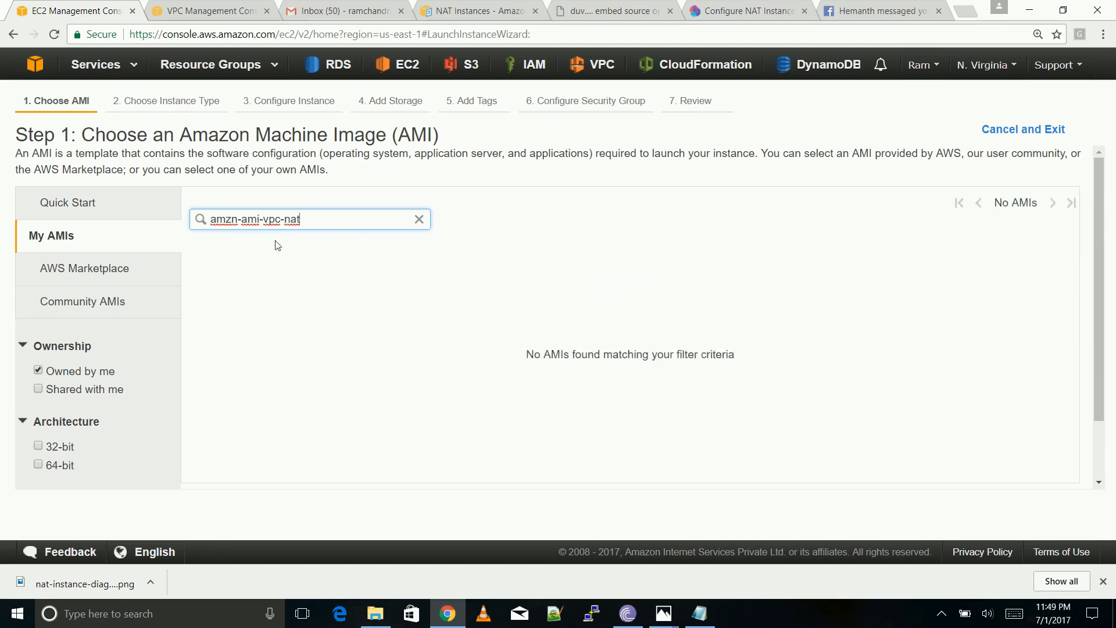
- Choose the community AMI amzn-ami-vpc-nat-hvm-2014.09.1.x86_64-gp2 and proceed to the instance details with the preselected instance type
left_click(105, 305)
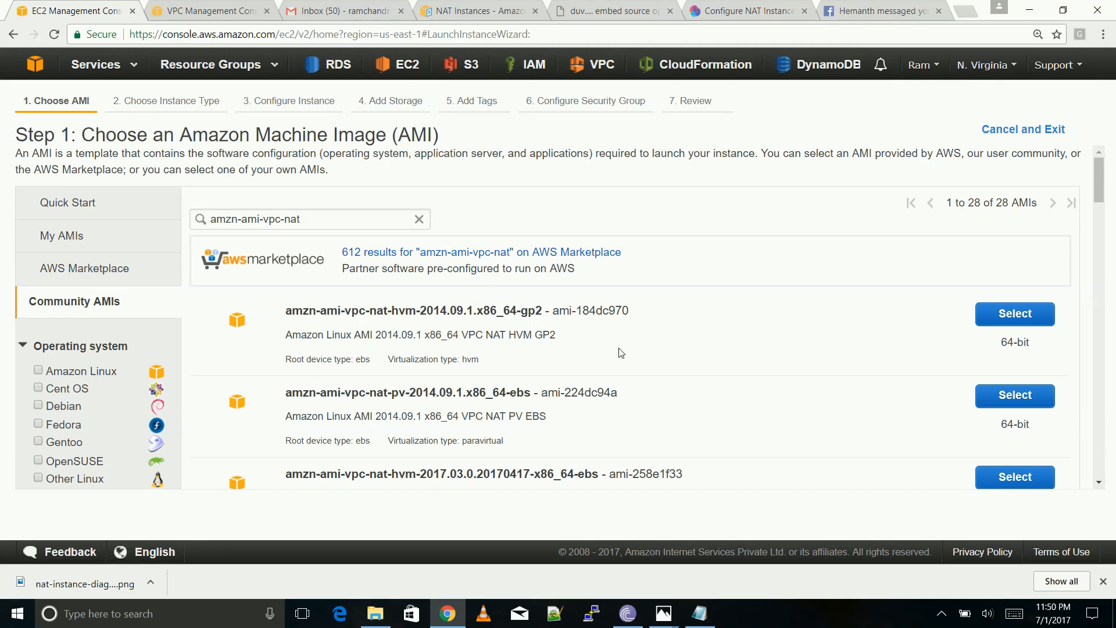
left_click(1018, 317)
left_click(966, 512)
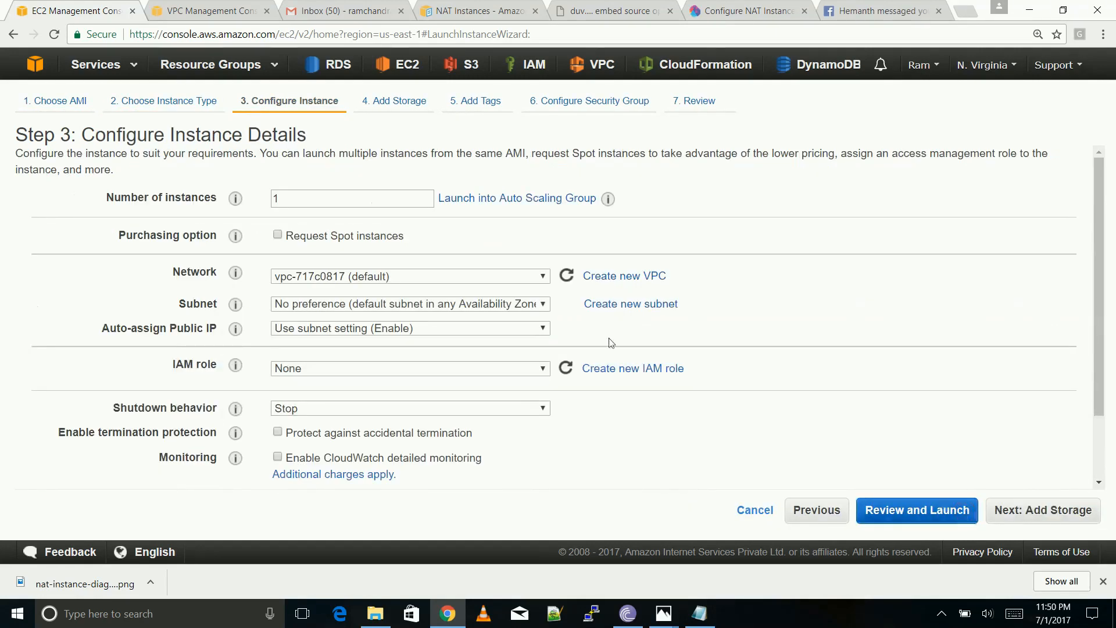
- Set the instance's network to the suresh-org VPC and its subnet to suresh-org-puplic in us-east-1a, then proceed to storage
left_click(443, 276)
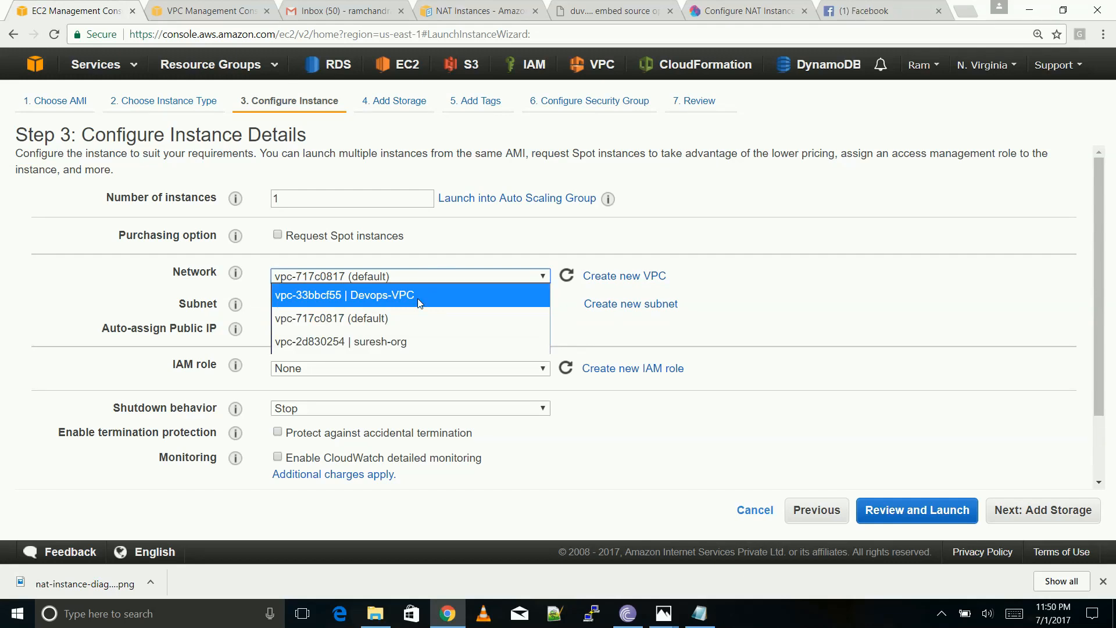
left_click(408, 342)
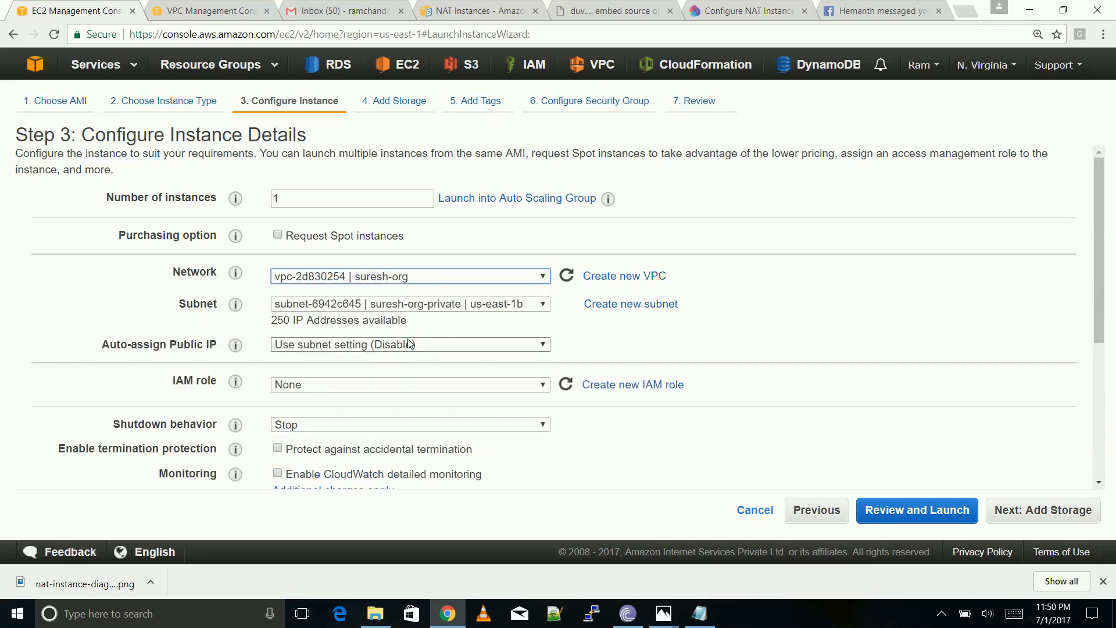
left_click(422, 304)
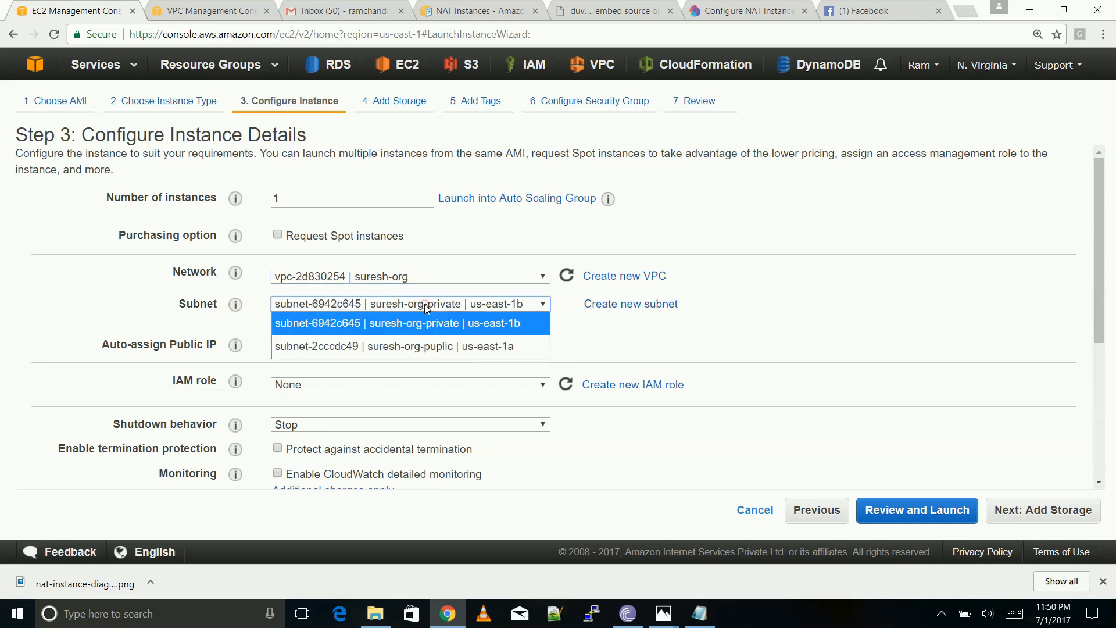
left_click(427, 346)
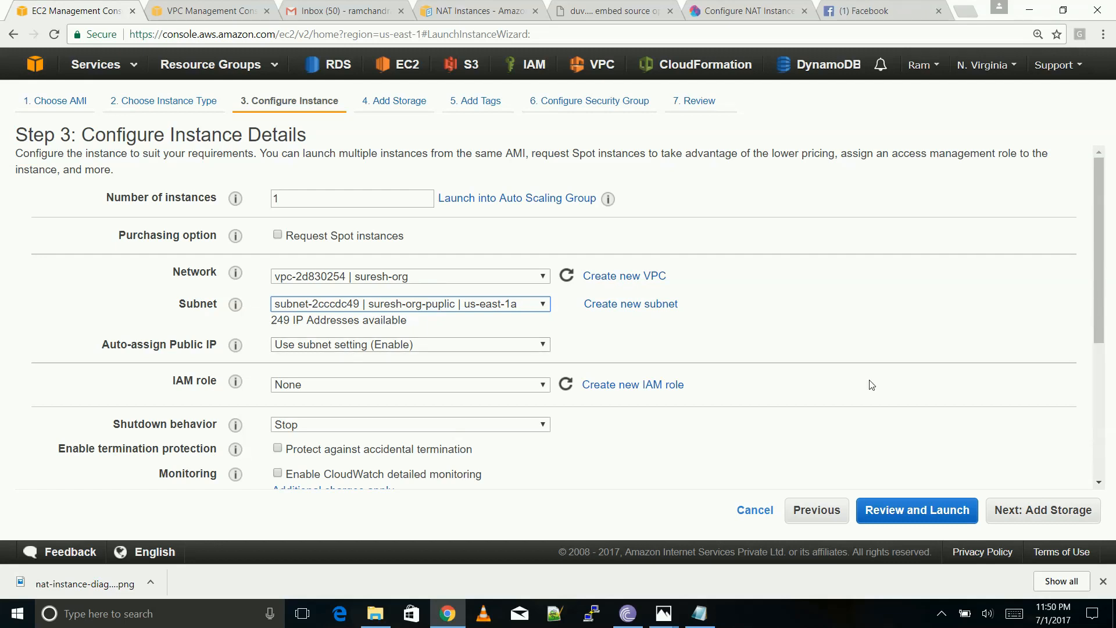
left_click_drag(1100, 268, 1060, 487)
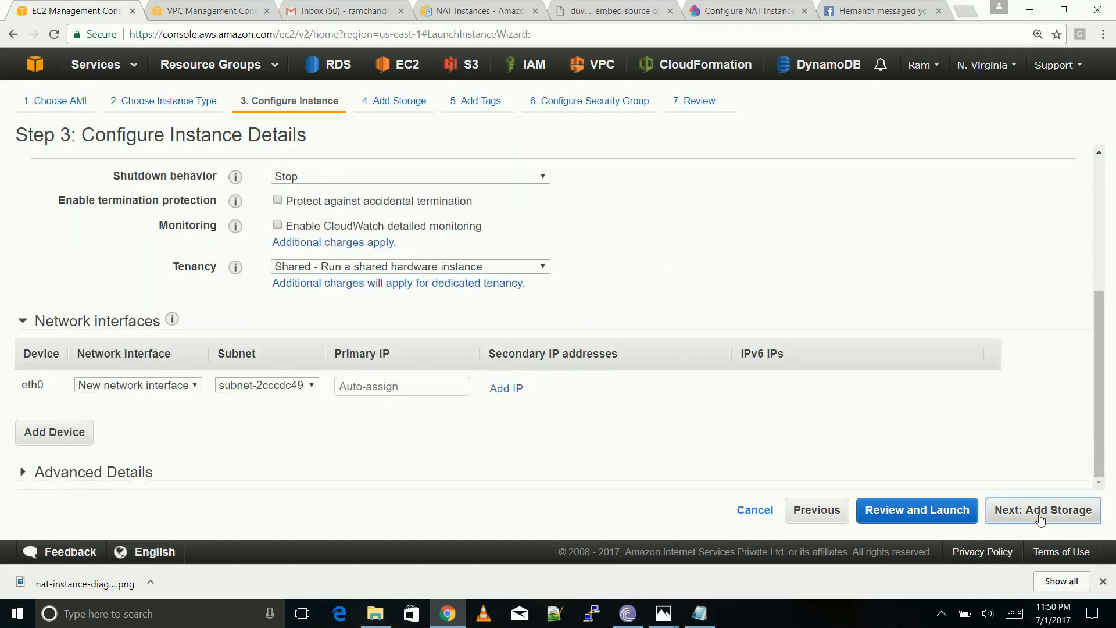
left_click(1041, 517)
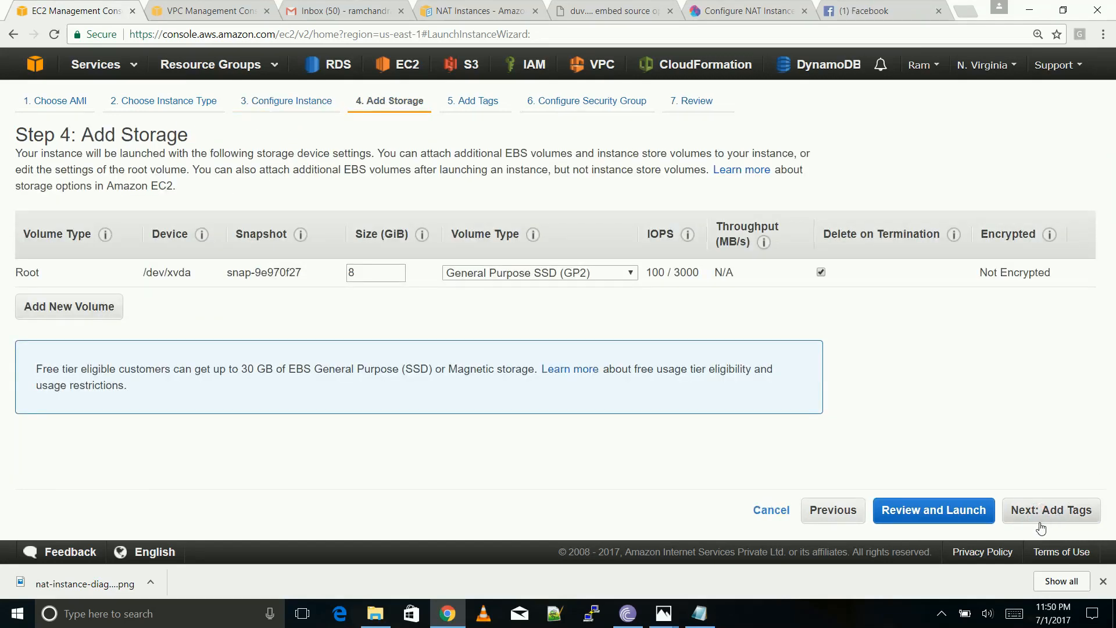
- Accept the default storage and add a tag with key Name and value NAT
left_click(1047, 510)
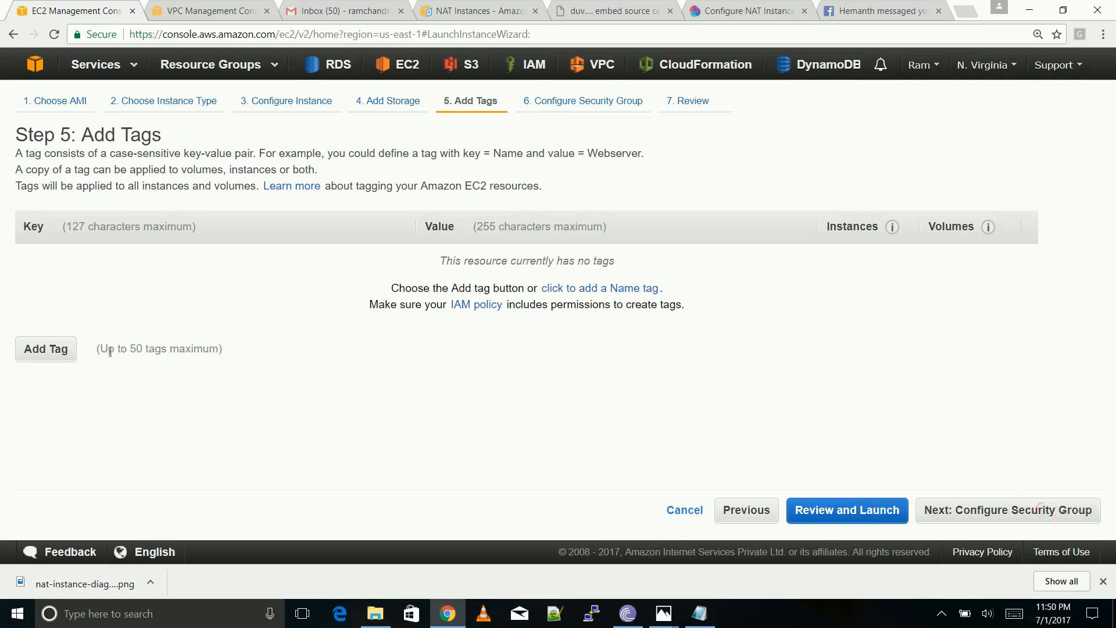
left_click(48, 348)
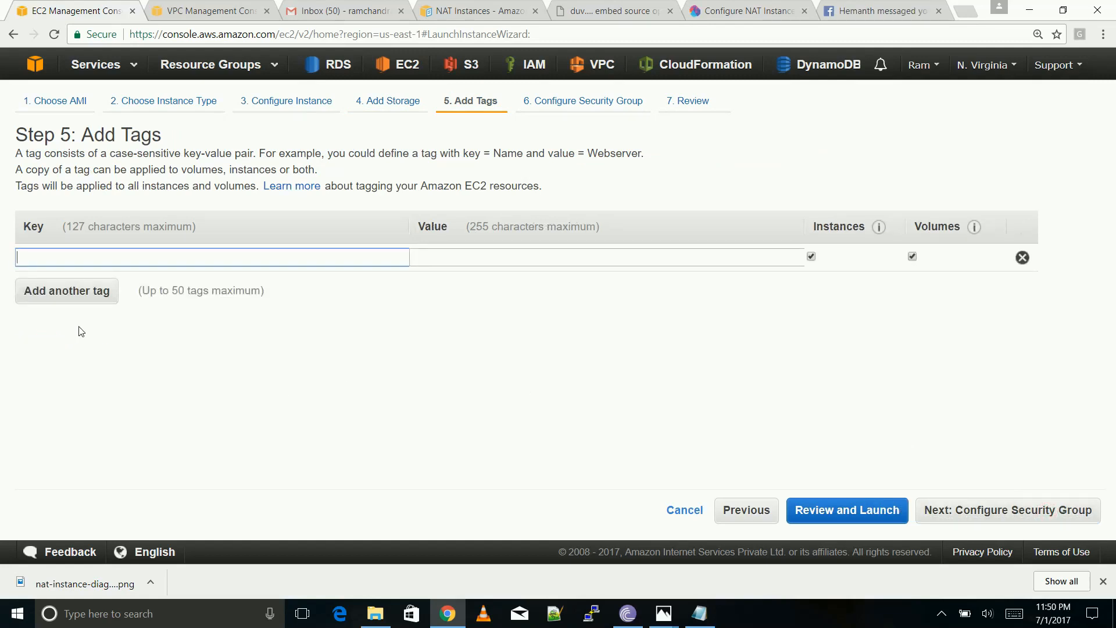
left_click(80, 327)
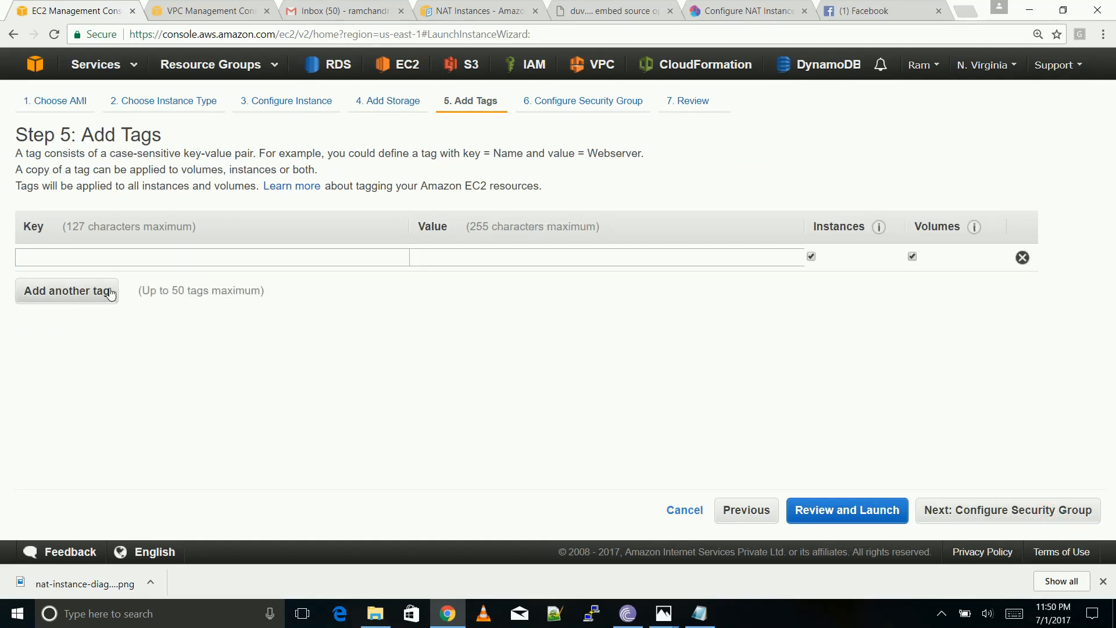
left_click(111, 266)
type("Nmae")
key("BackSpace")
key("BackSpace")
type("me")
key("Tab")
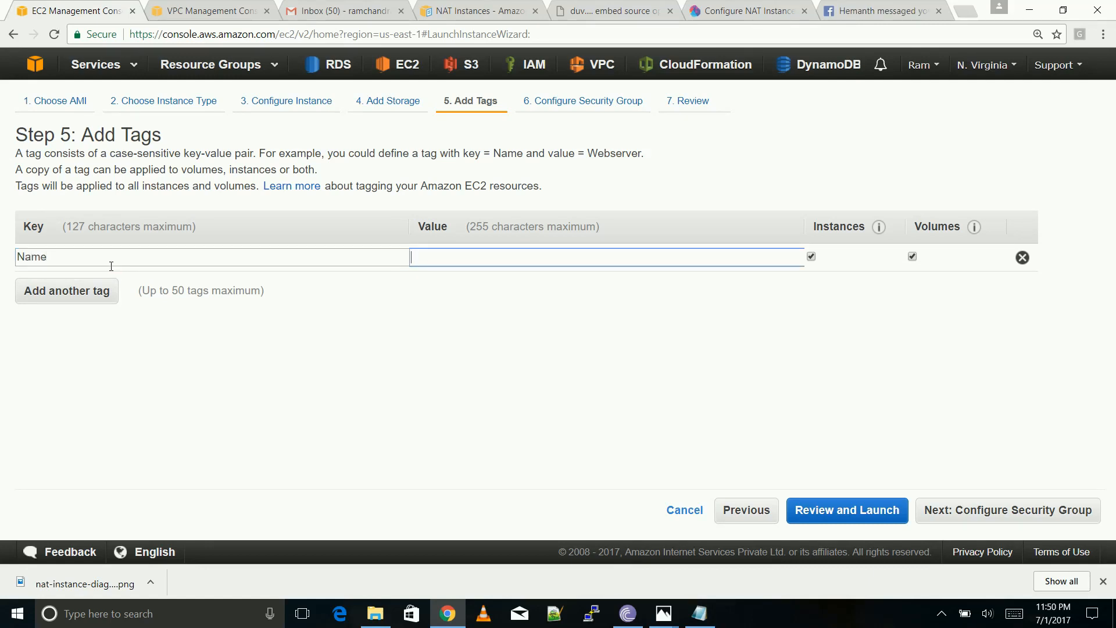
type("NAT")
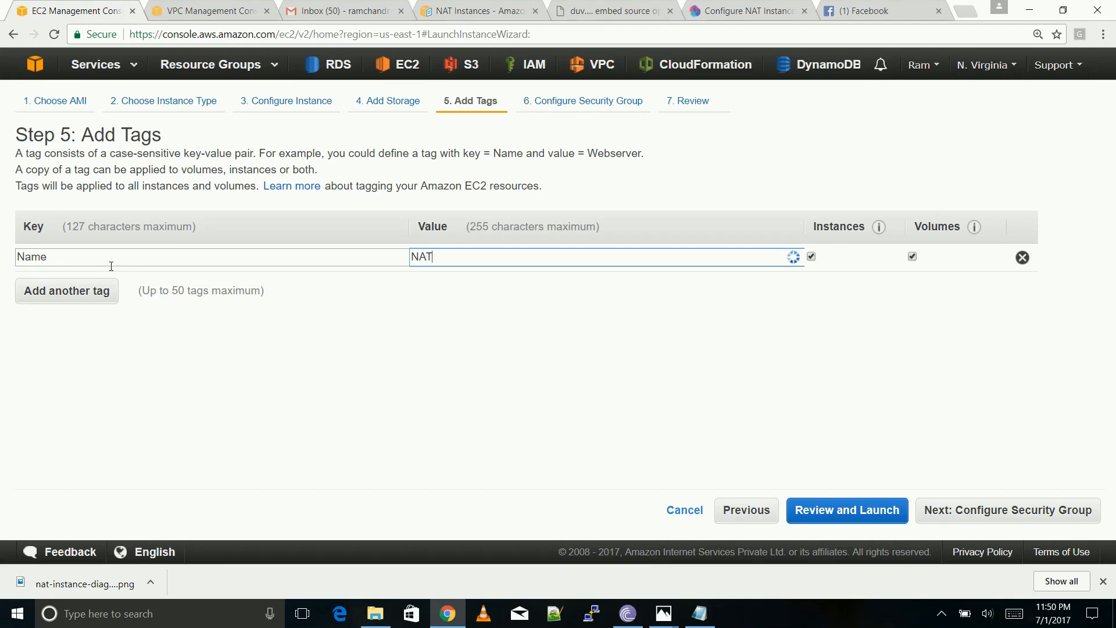
left_click(270, 341)
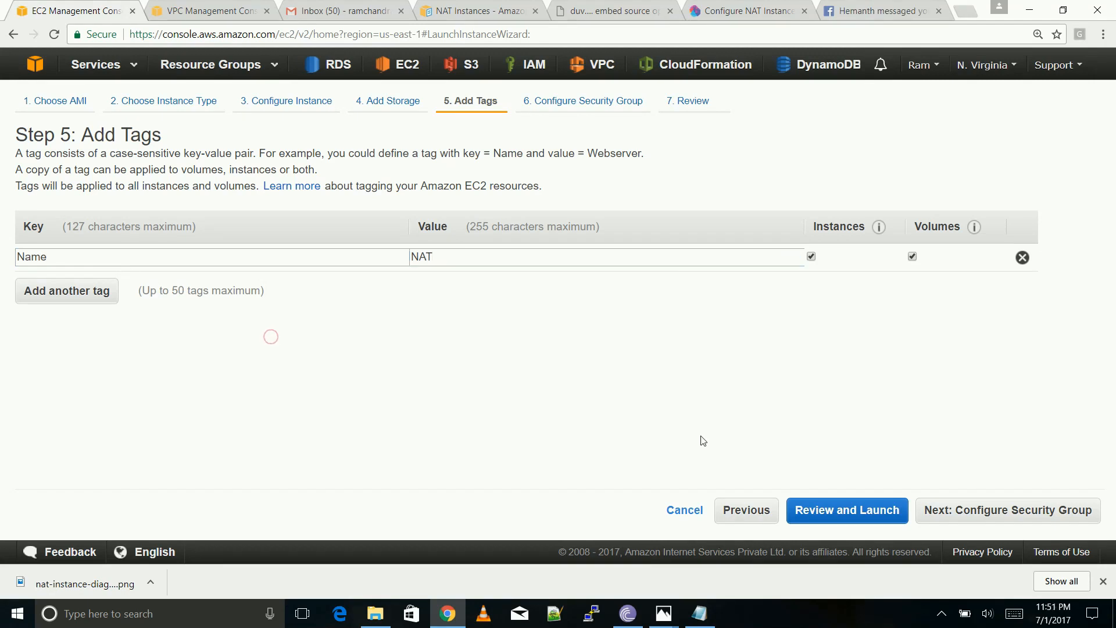
- Configure a new security group named NAT-SG for the instance, leaving its default SSH rule
left_click(986, 515)
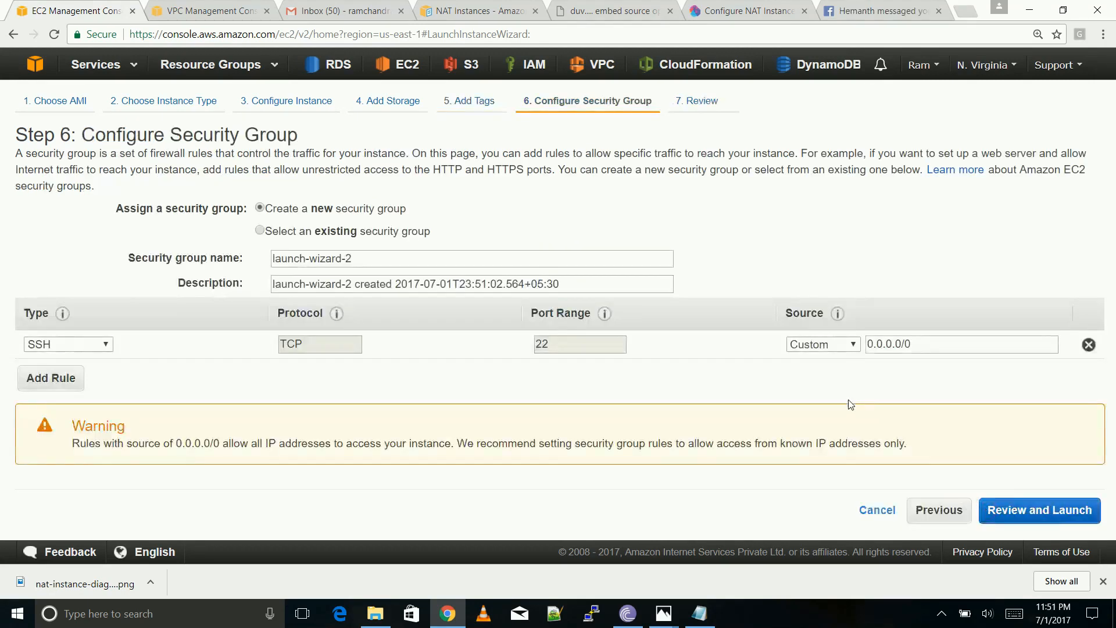
left_click(317, 232)
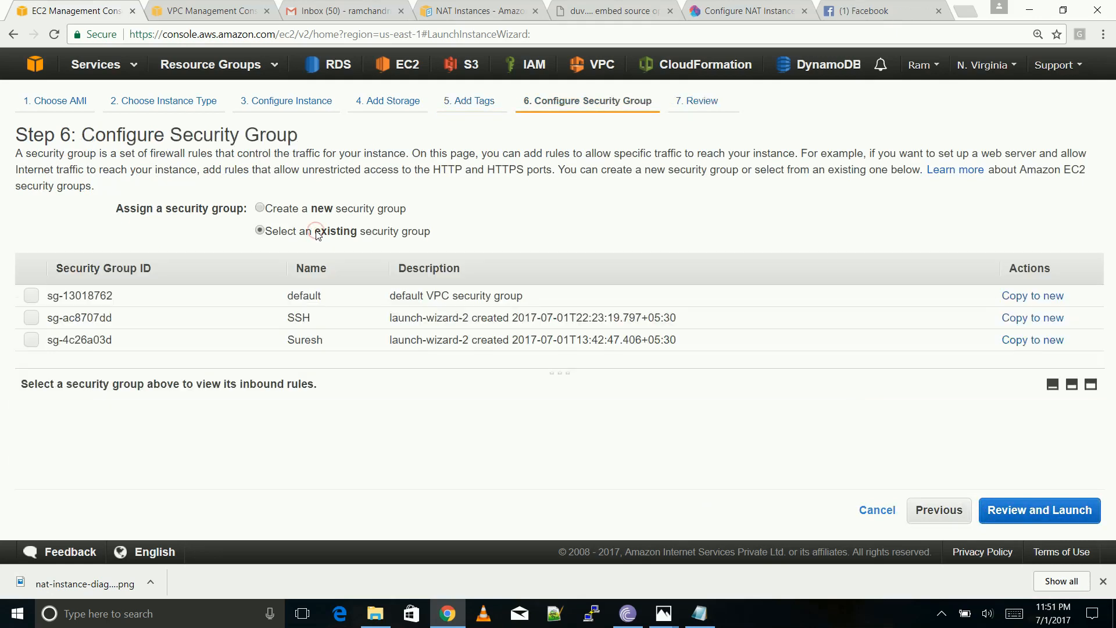
left_click(285, 210)
left_click(373, 264)
key("ctrl+a")
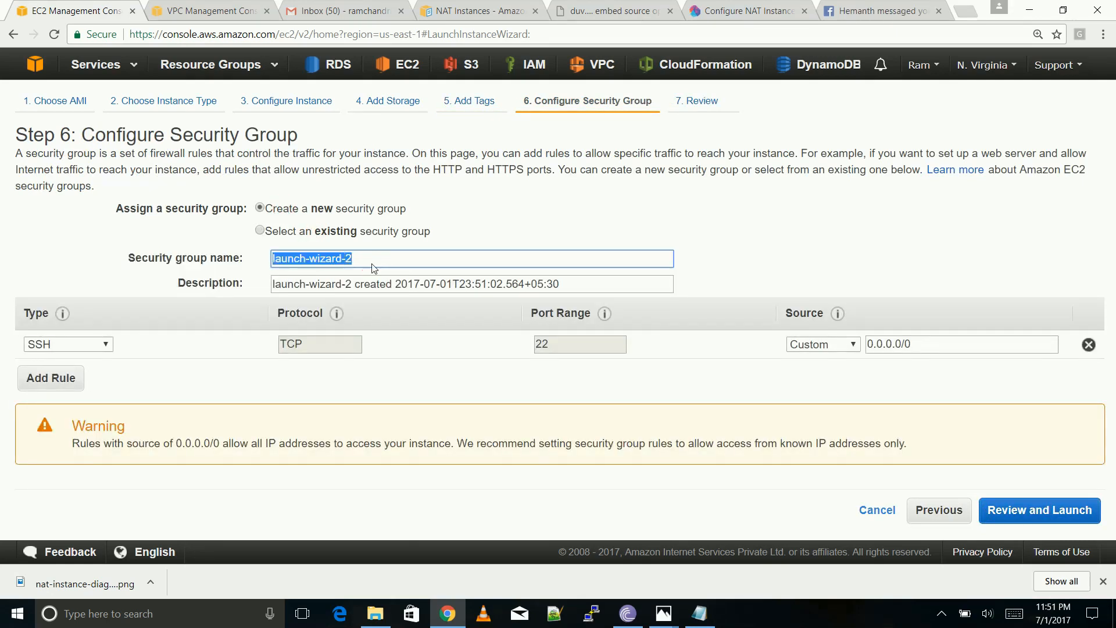
type("NAT")
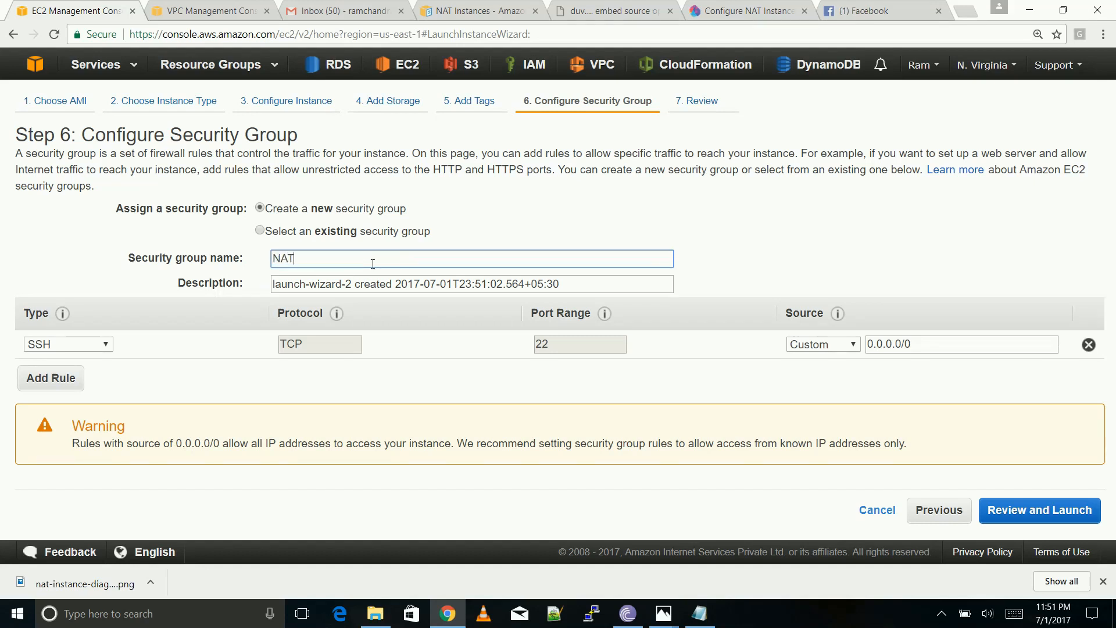
type("-SG")
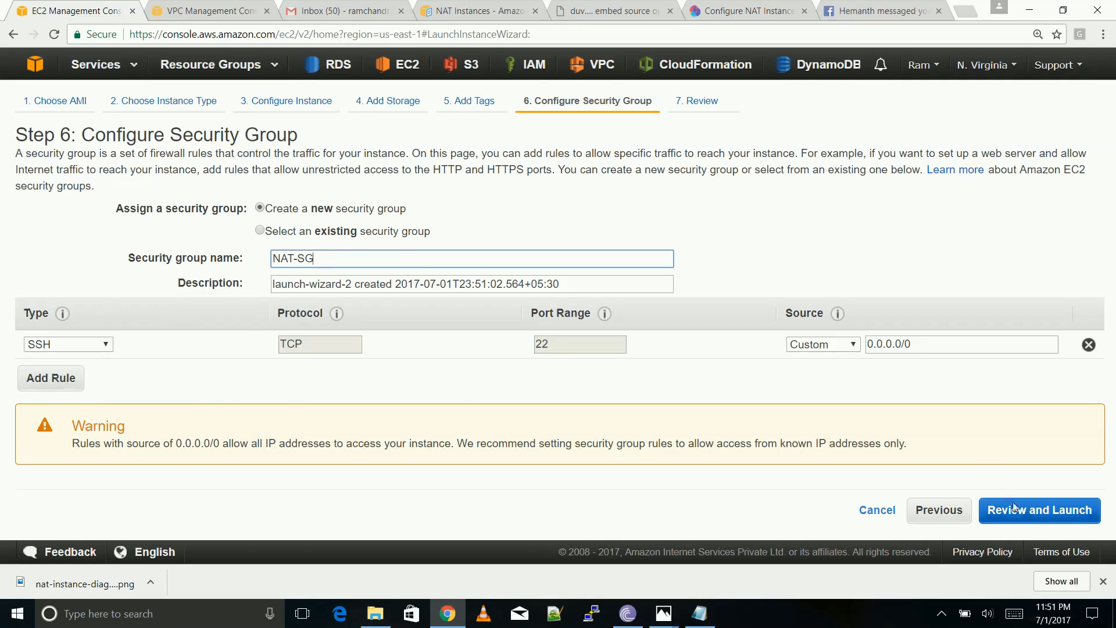
- Launch the reviewed instance with the existing key pair matching the VPC's name prefix, acknowledging access to its private key file
left_click(1024, 511)
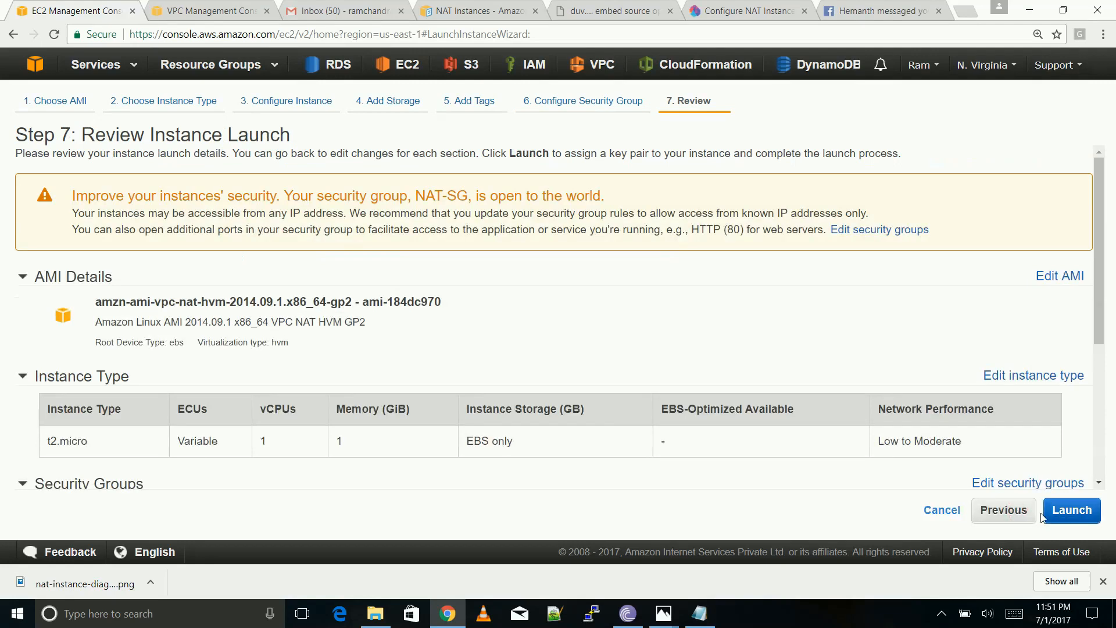
left_click(1072, 512)
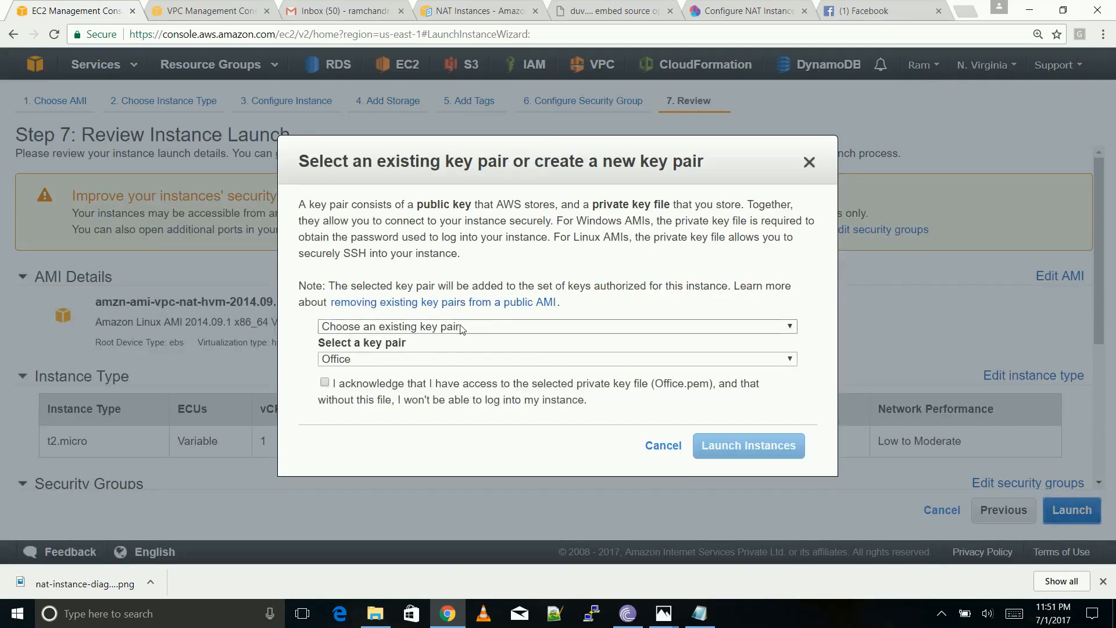
left_click(413, 358)
left_click(398, 422)
left_click(384, 389)
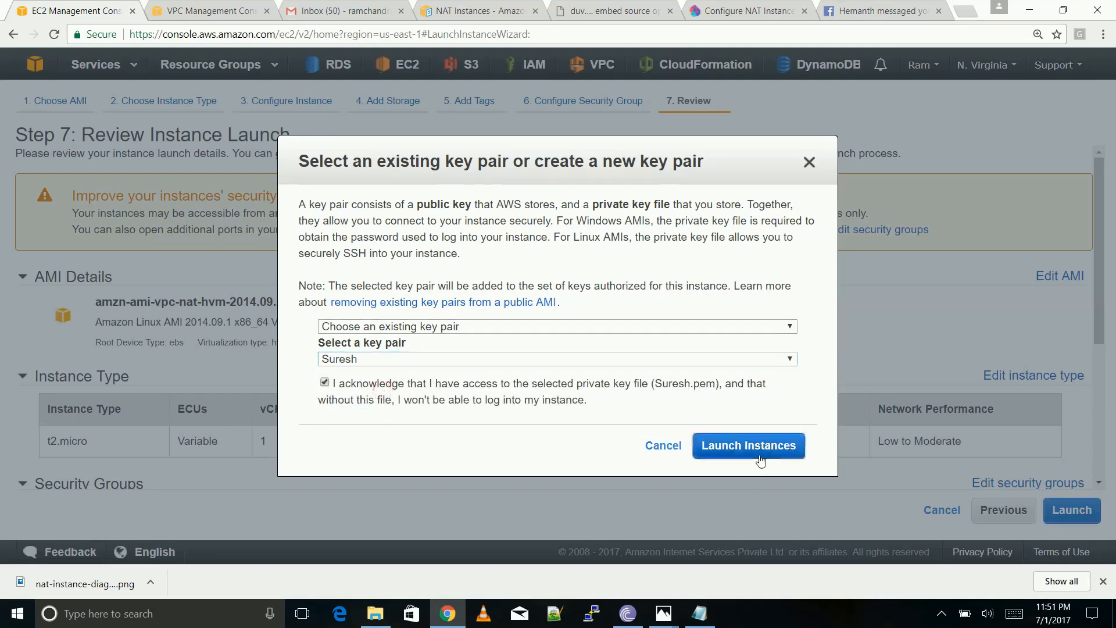
left_click(761, 461)
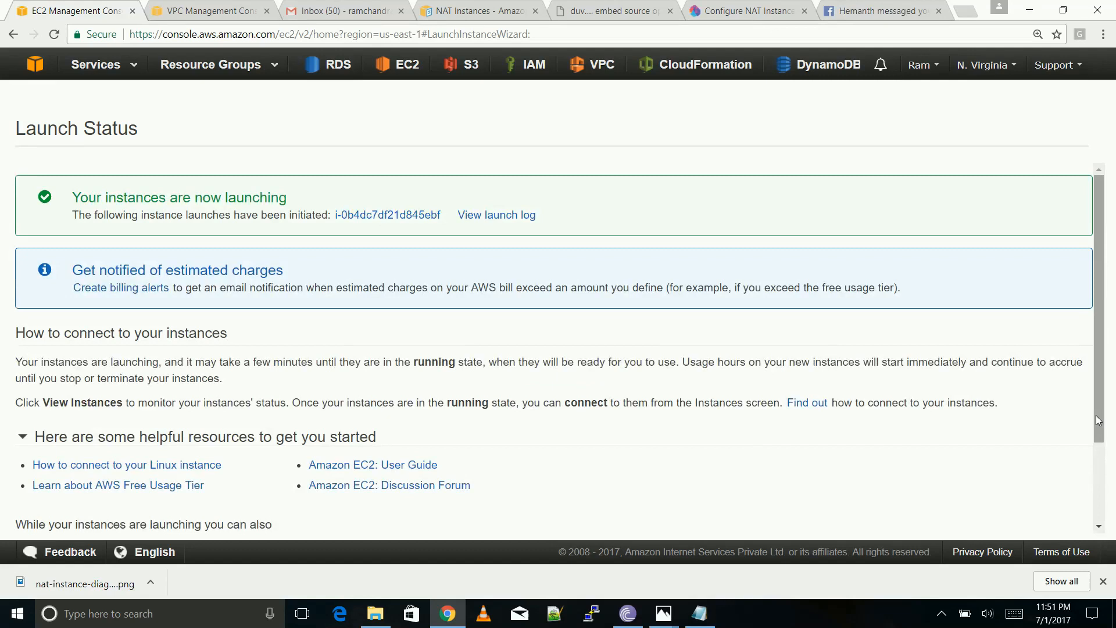
- Open the instances list and refresh it to check the state of the new NAT instance
scroll(1097, 417, "down", 2)
left_click(1070, 521)
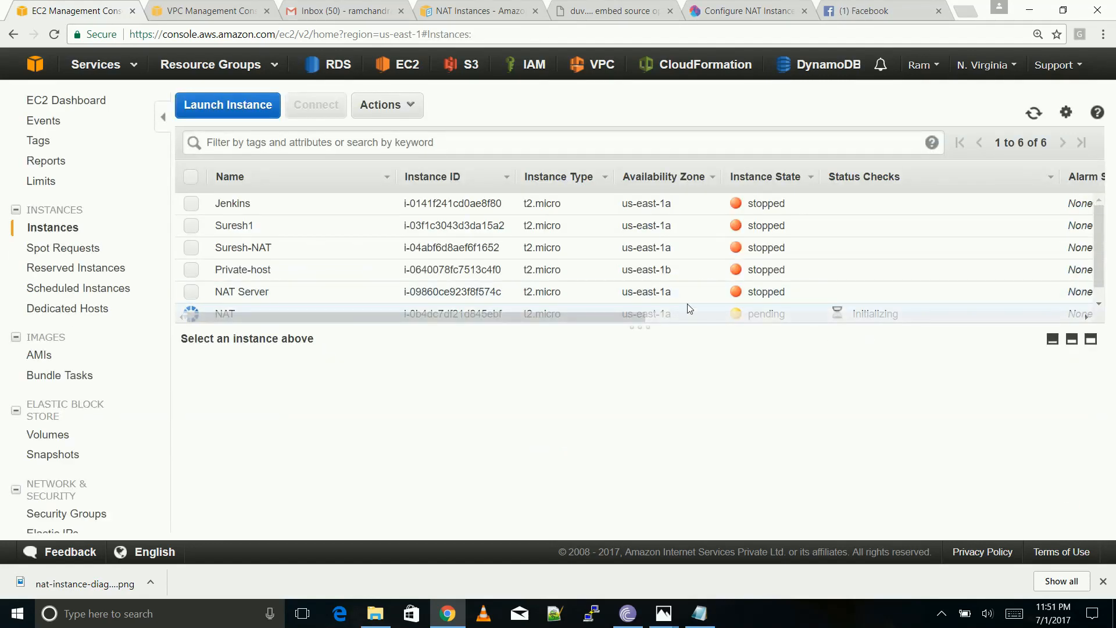
left_click(1033, 114)
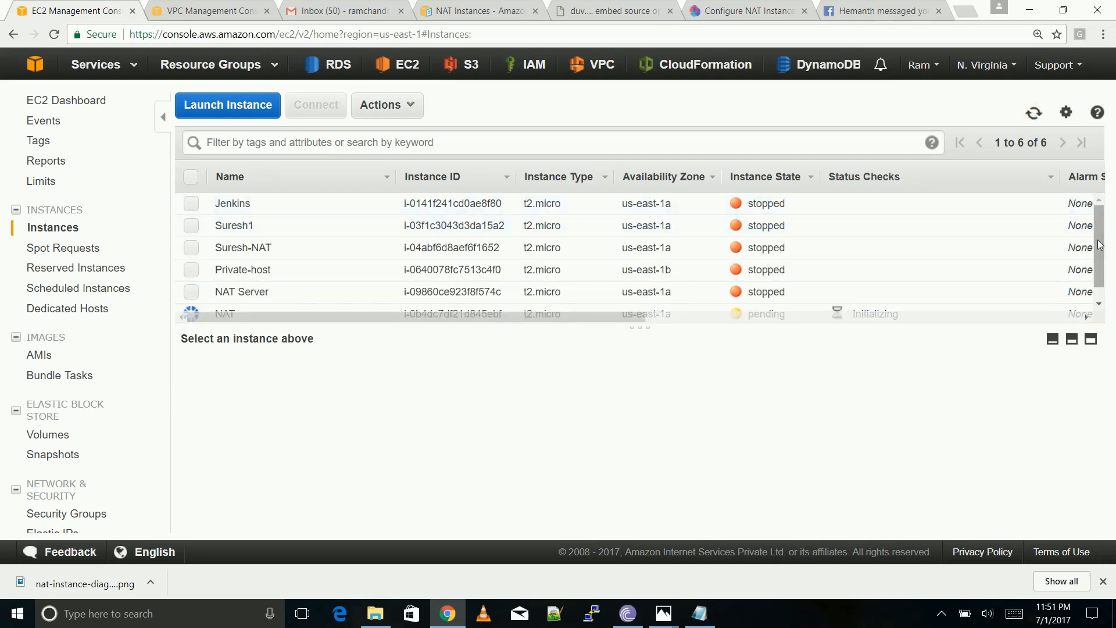
scroll(517, 274, "down", 1)
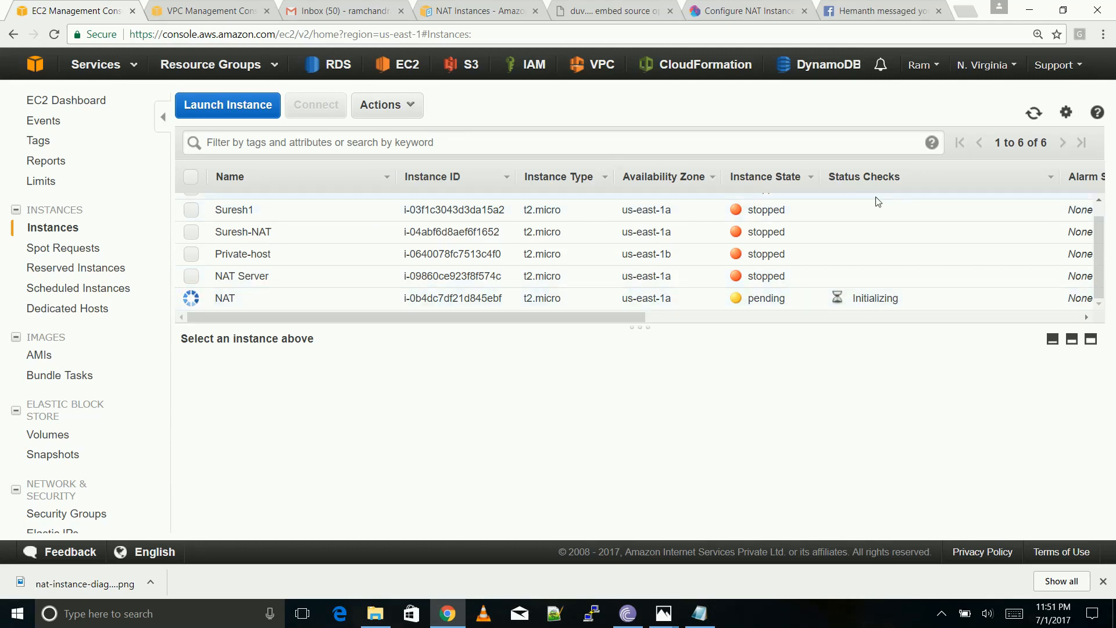
left_click(1033, 112)
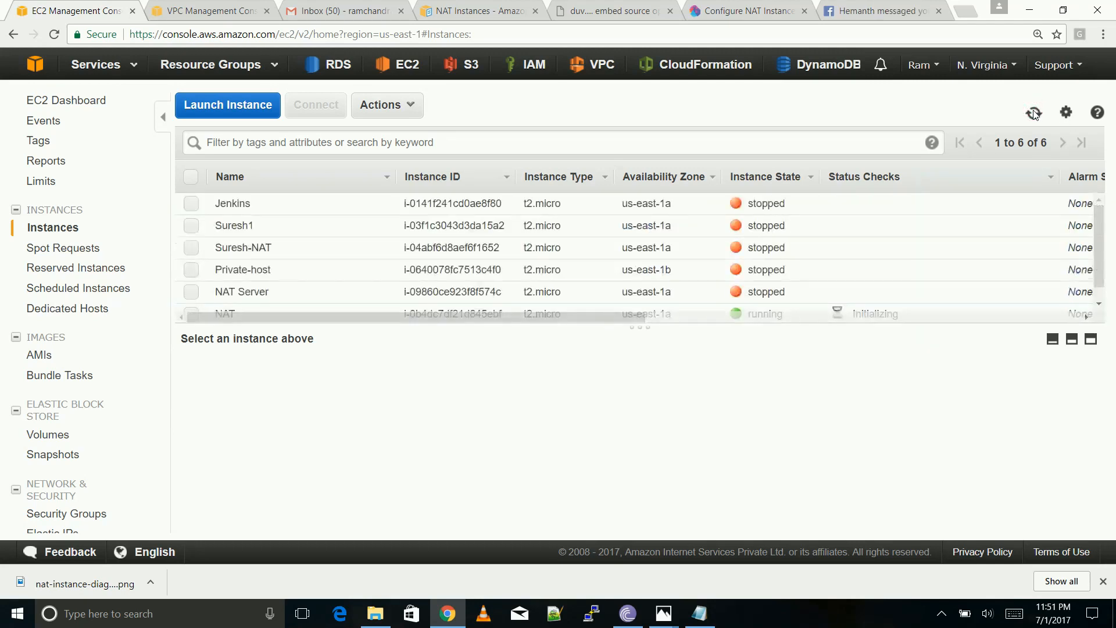
left_click(1034, 114)
- Start another instance launch, consult the NAT instance diagram, and choose Amazon Linux AMI 2017.03.1 with type t2.micro
left_click(265, 107)
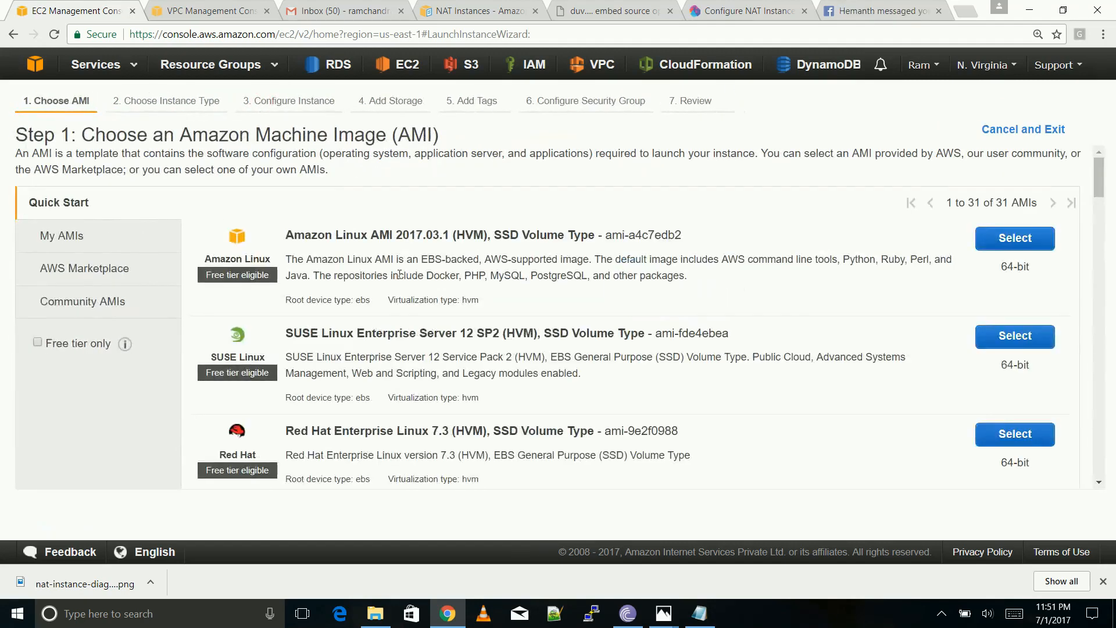
left_click(665, 614)
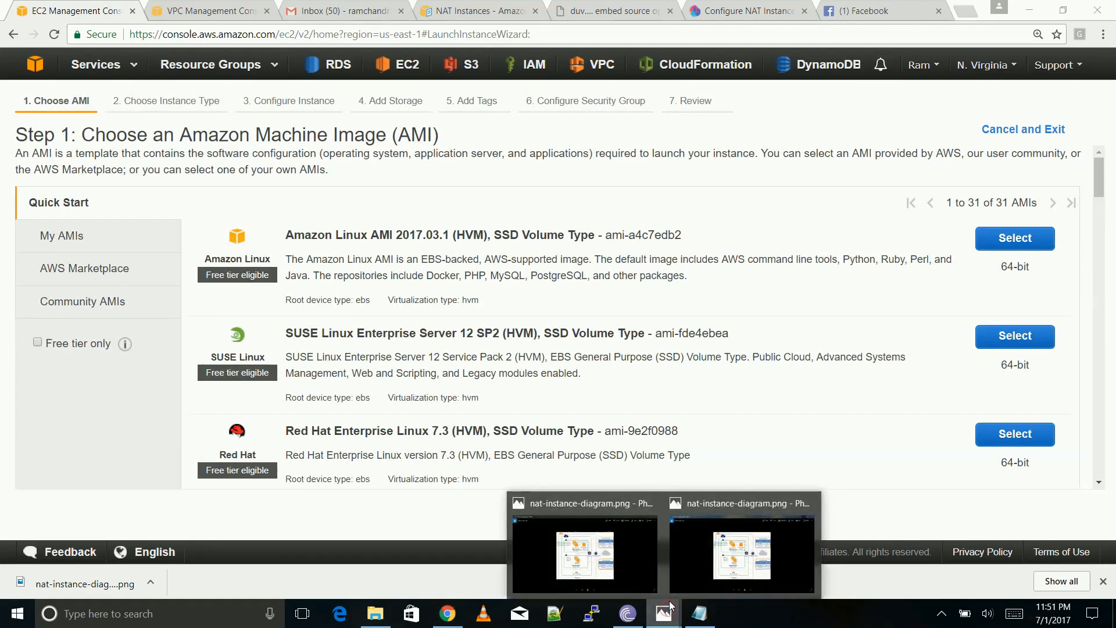
left_click(707, 512)
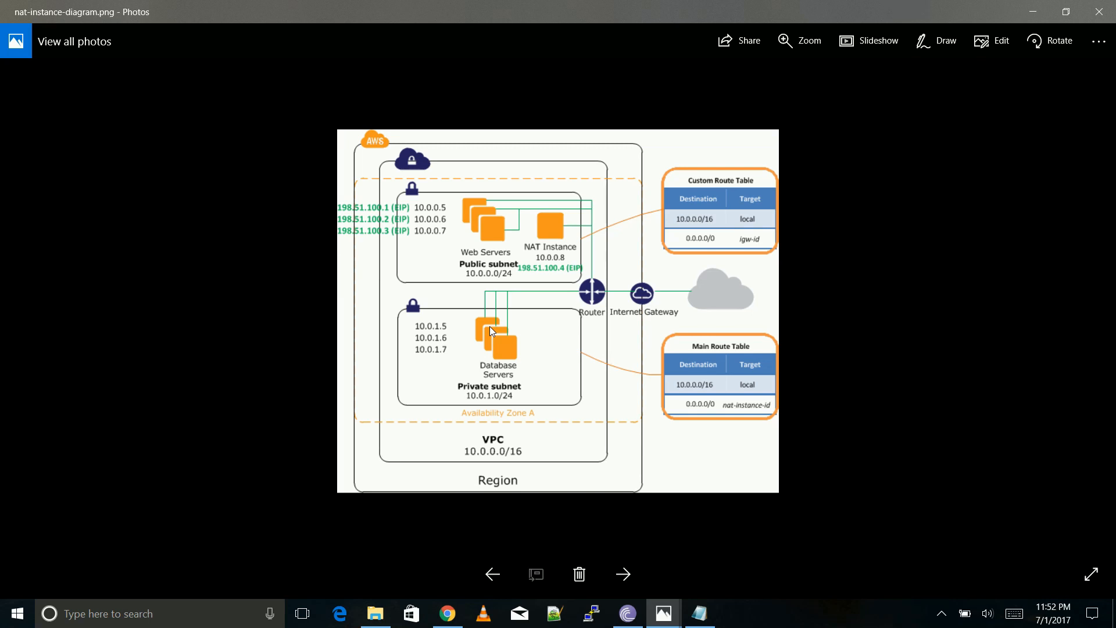
key("alt+Tab")
left_click(1009, 241)
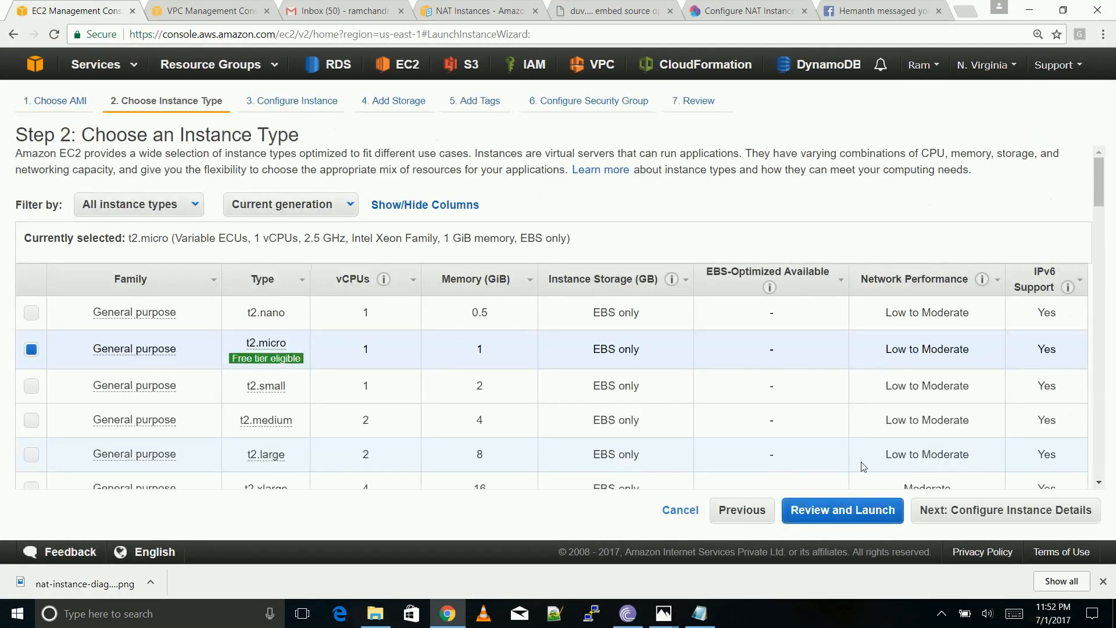
left_click(977, 512)
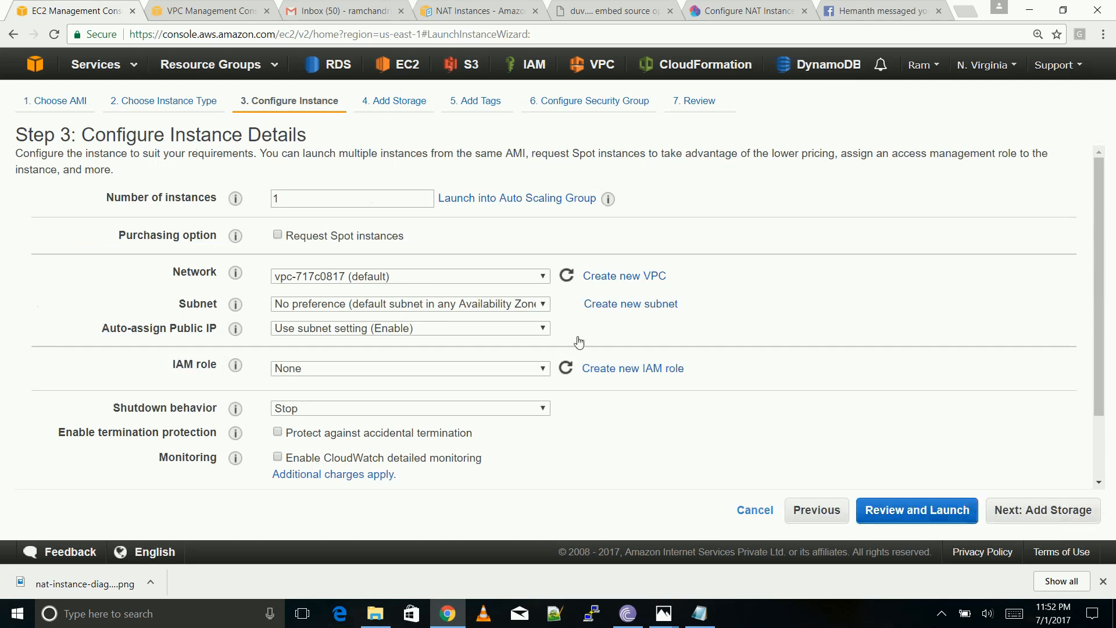
- Place the instance in the suresh-org VPC and its suresh-org-private subnet in us-east-1b
left_click(443, 276)
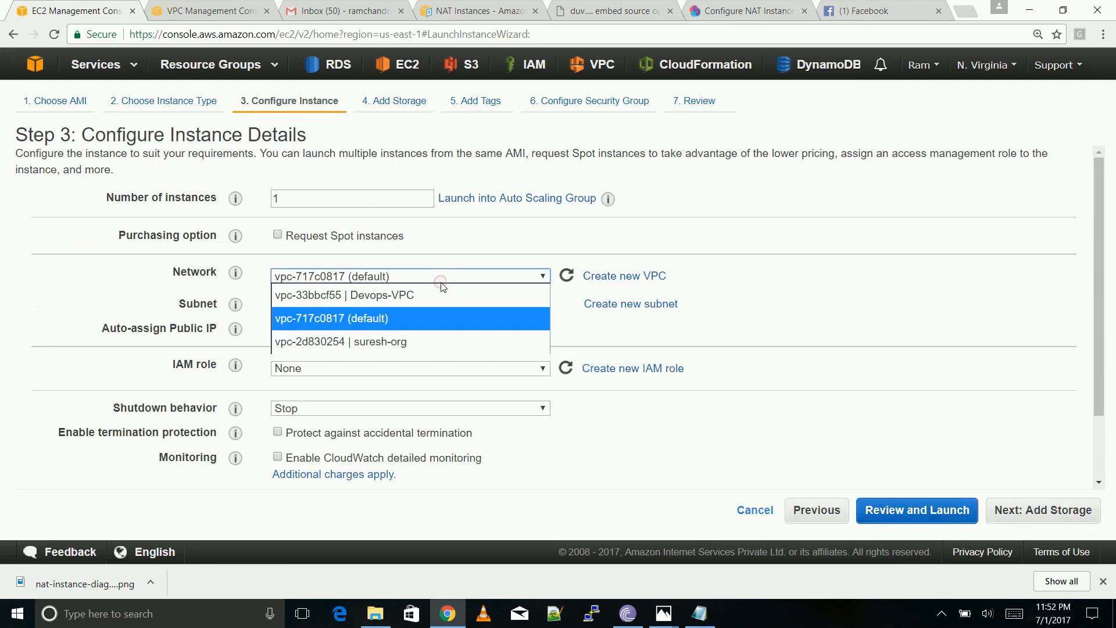
left_click(426, 341)
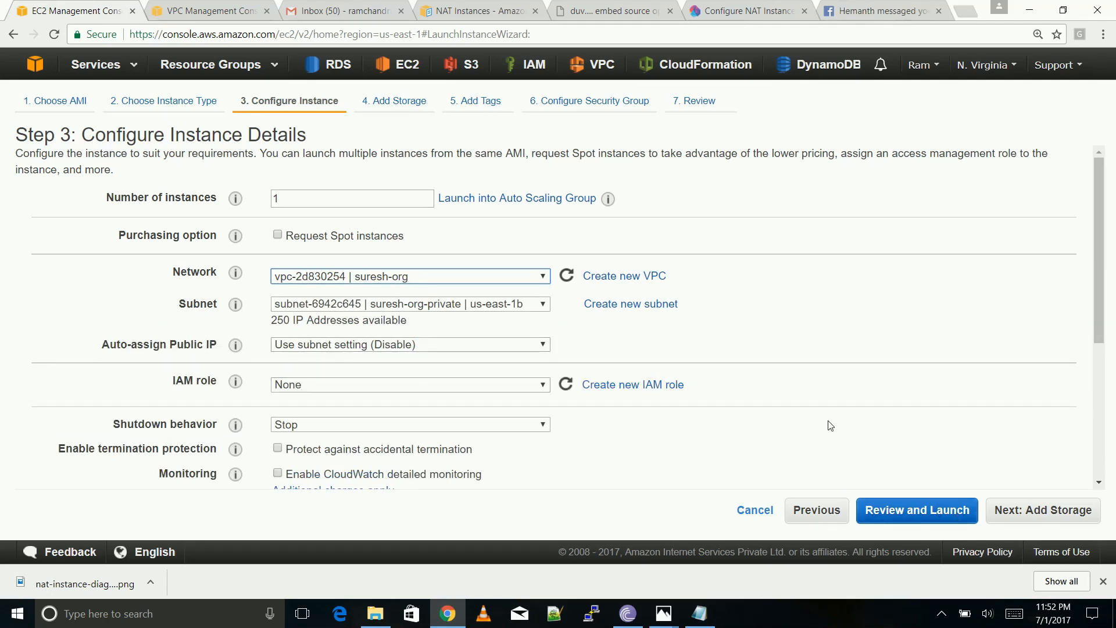
left_click(485, 308)
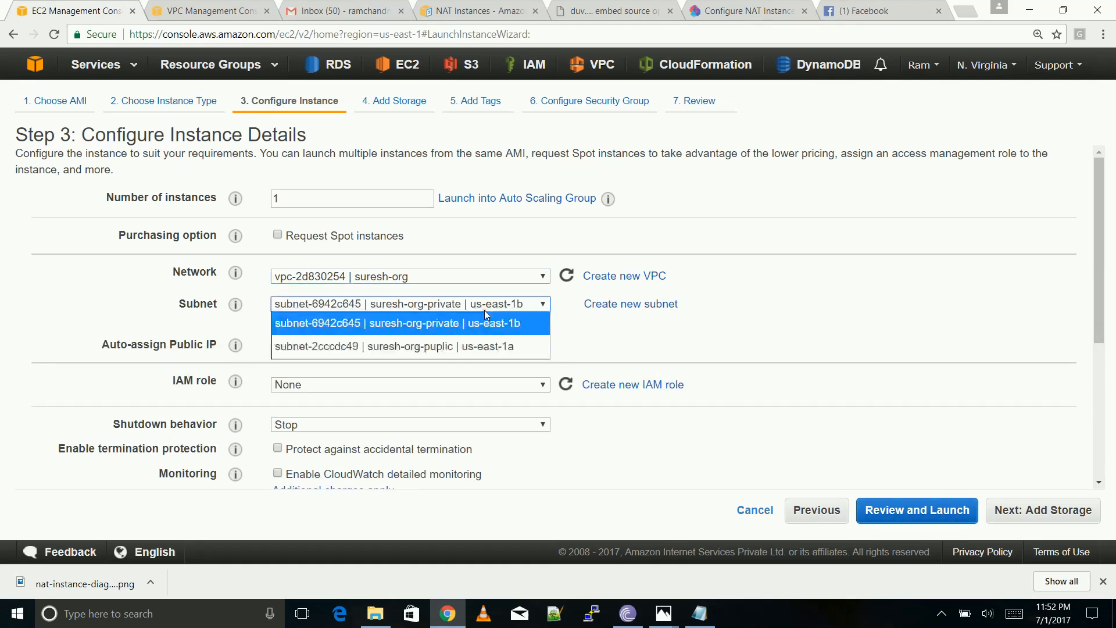
left_click(486, 314)
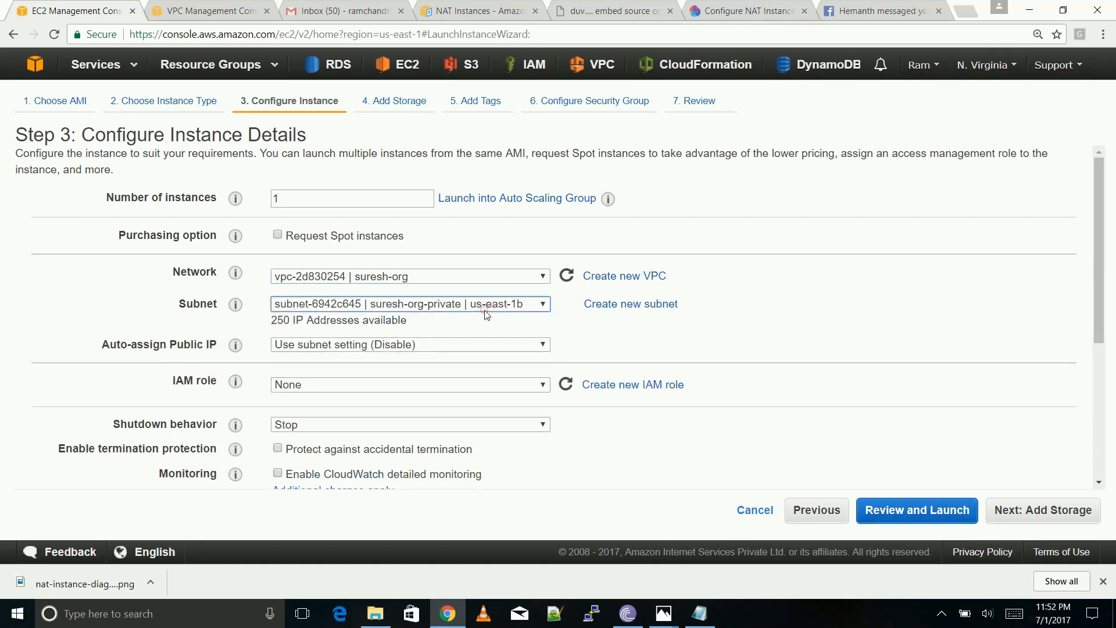
left_click(1020, 514)
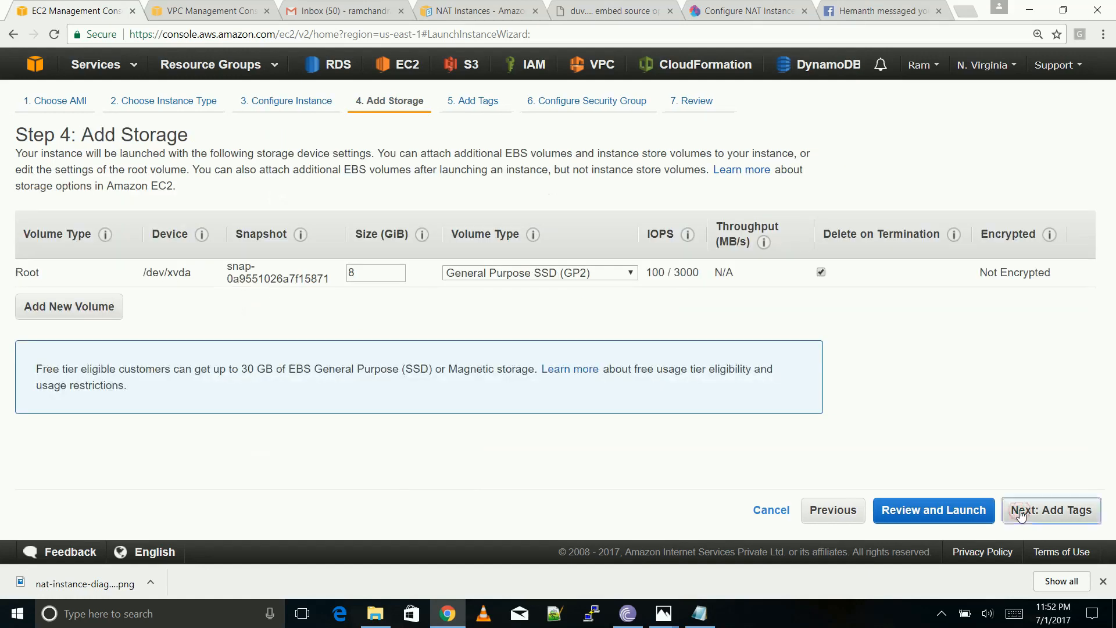
- Accept the default storage and add a tag with key Name and value Private-Instance
left_click(1020, 514)
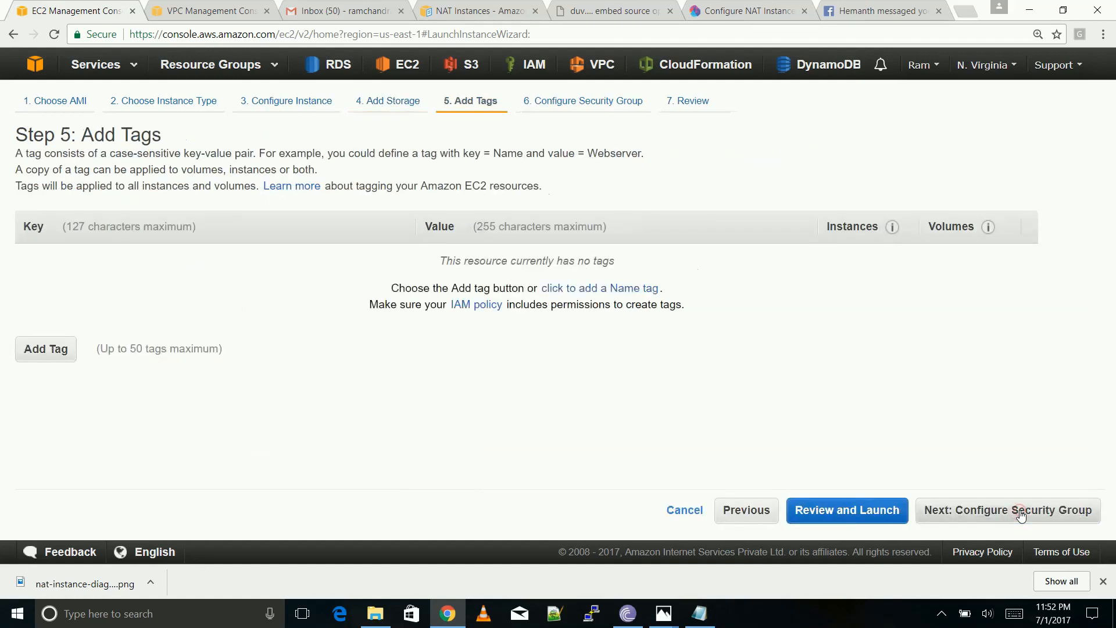
left_click(56, 351)
type("Na")
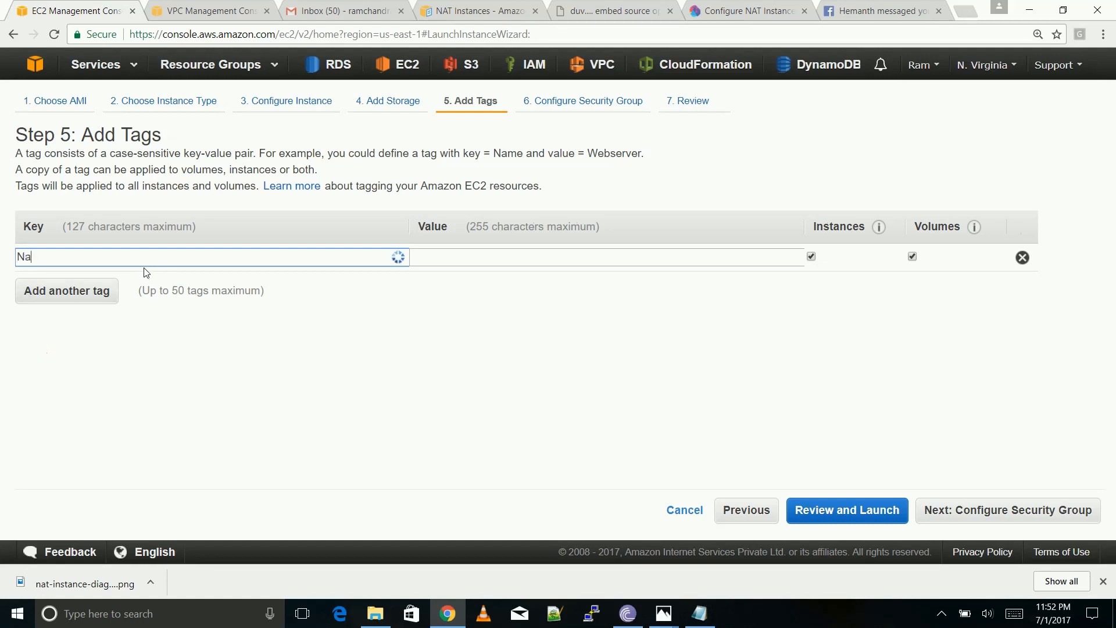
left_click(120, 288)
left_click(537, 258)
type("Private")
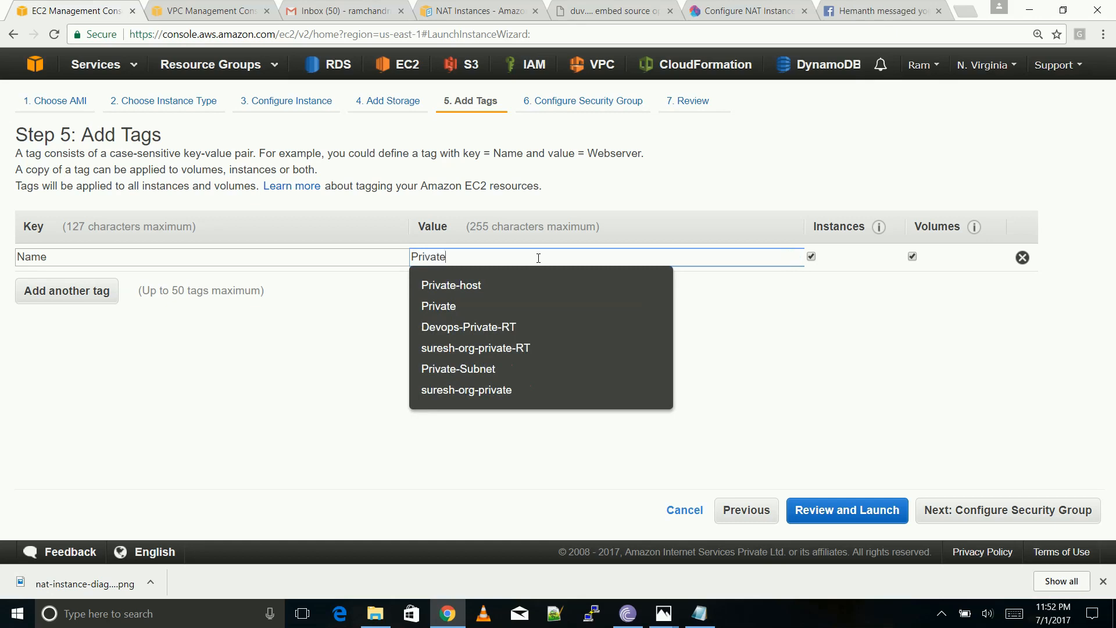
type("-Instance")
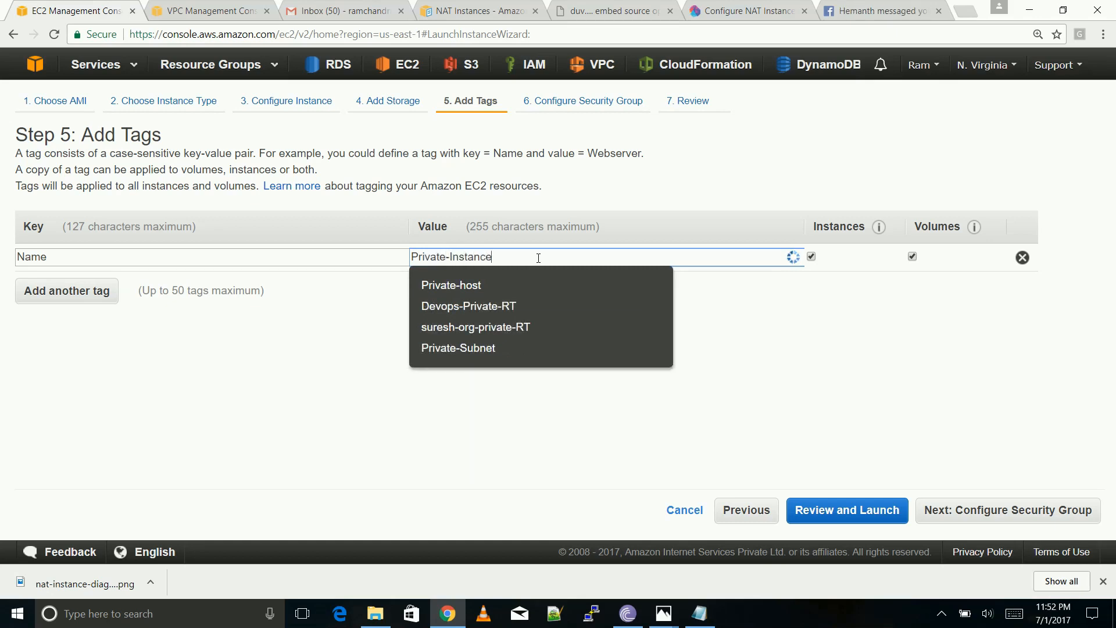
left_click(704, 342)
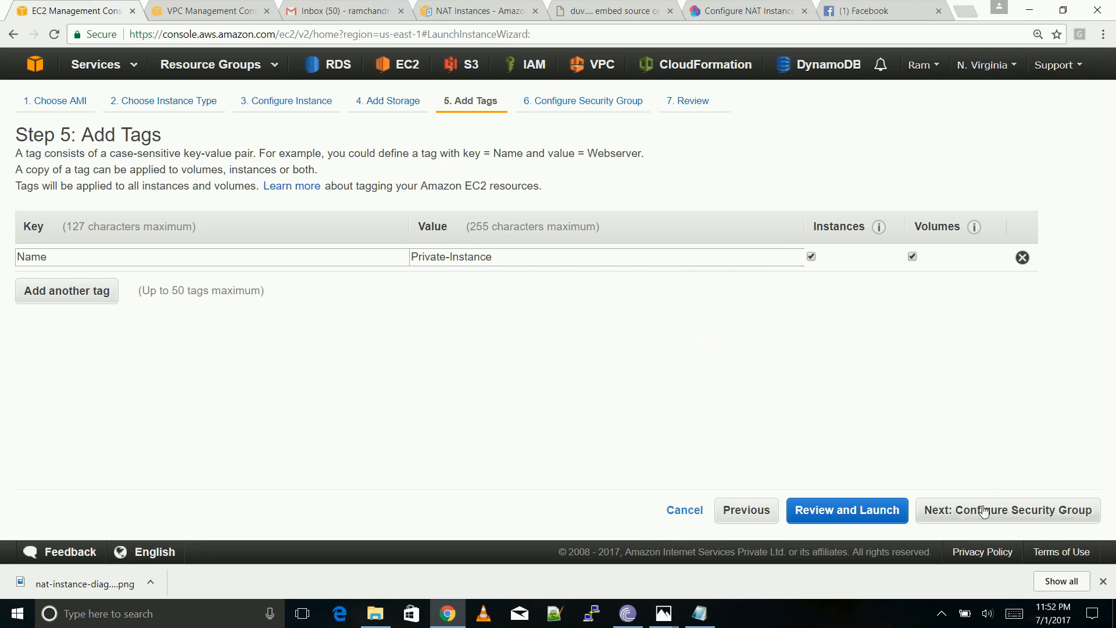
left_click(984, 512)
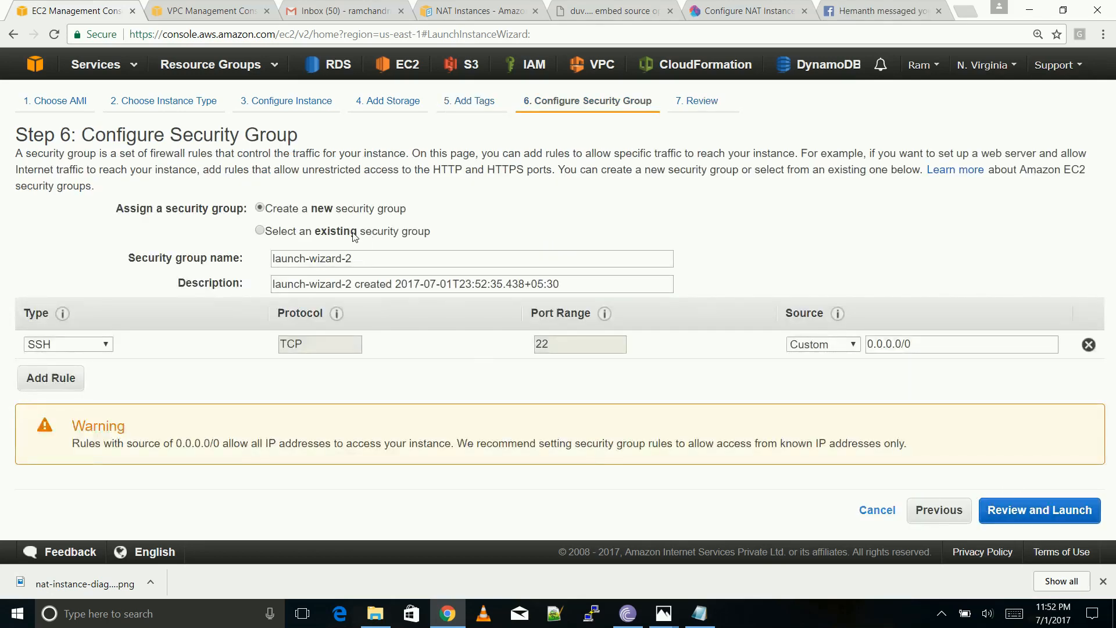
- Look at the existing security groups, configure a new one named SSH with its default rule instead, and proceed to the review
left_click(363, 235)
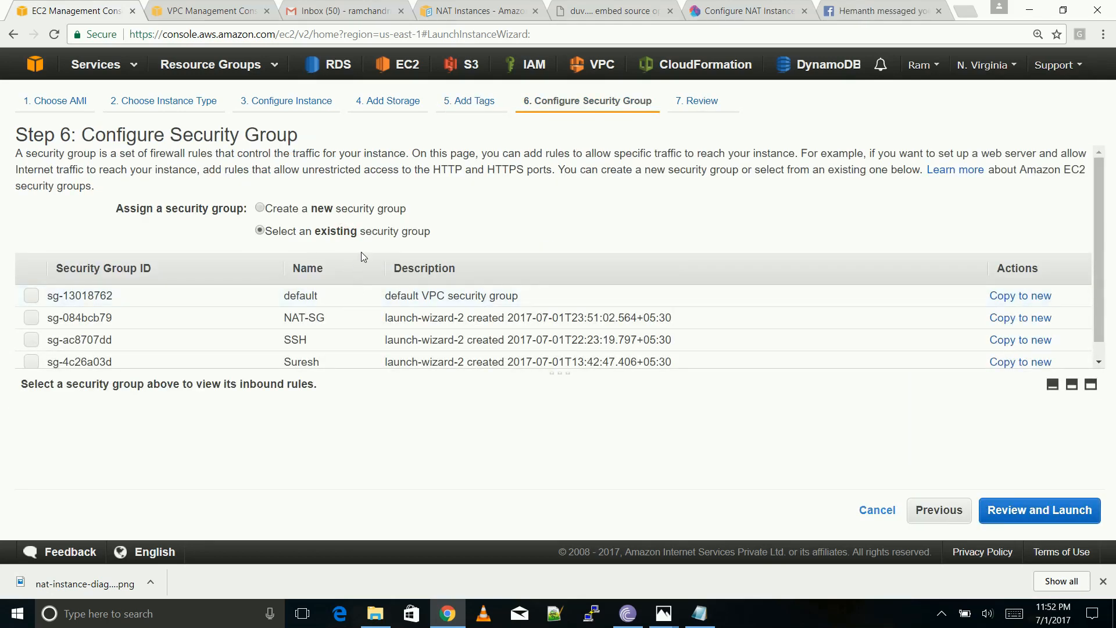
left_click(327, 209)
triple_click(379, 259)
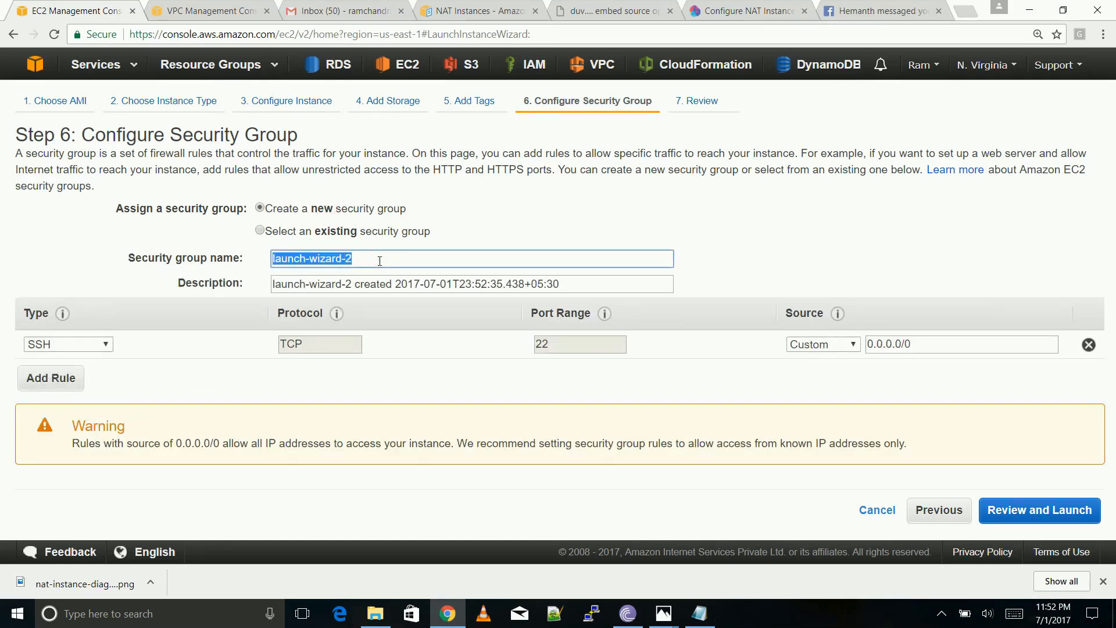
type("SSH")
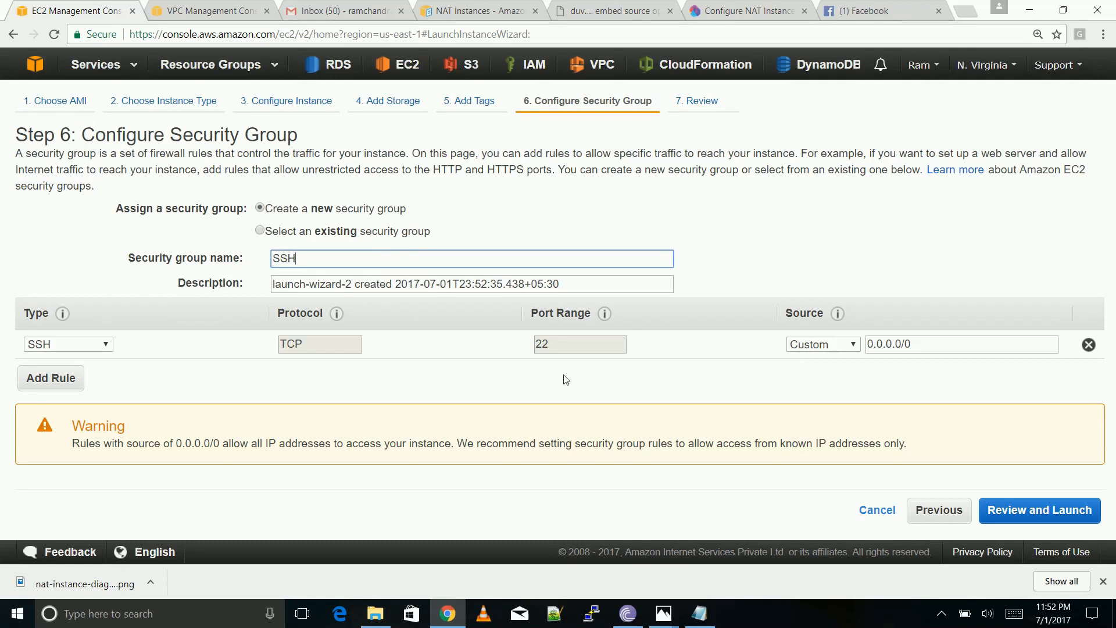
left_click(1054, 510)
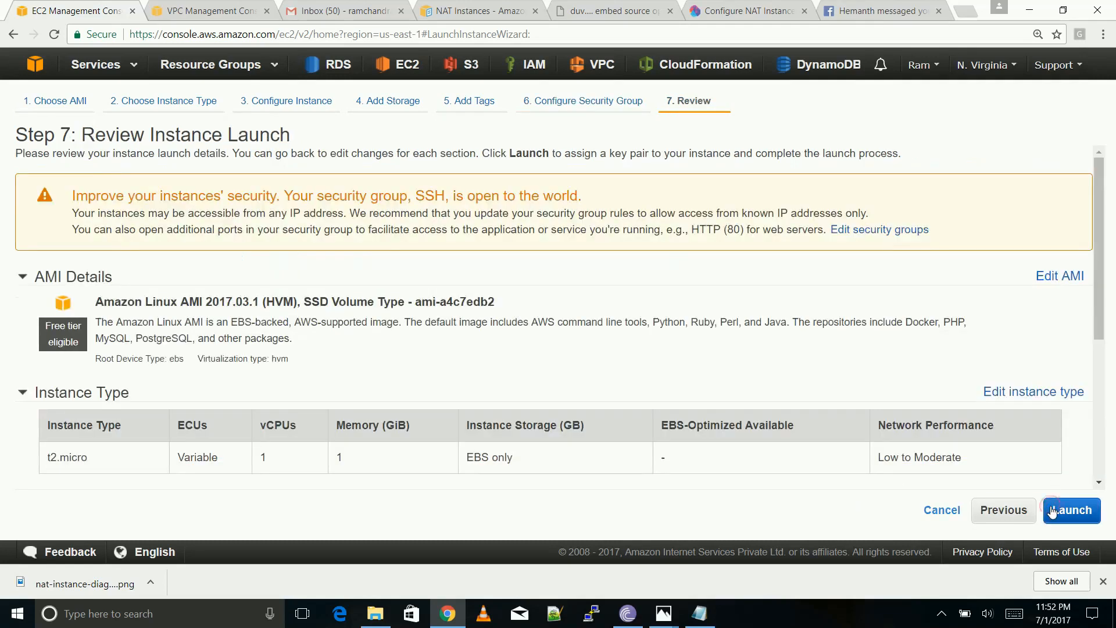
- Try to launch the instance with the existing key pair matching the VPC's name prefix, acknowledging access to its private key file
left_click(1052, 510)
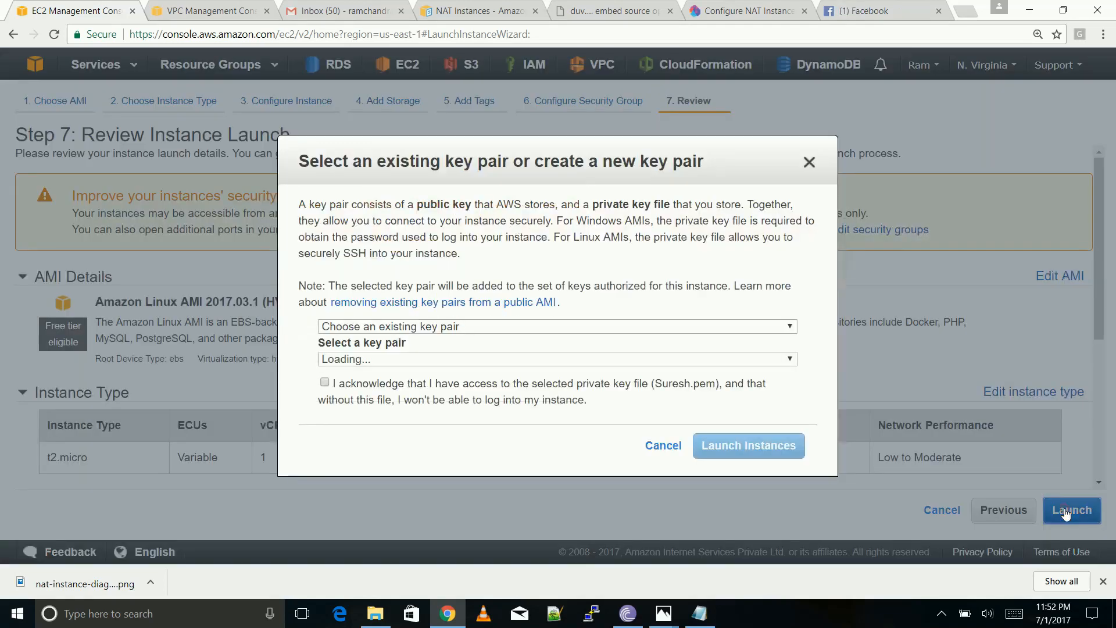
left_click(526, 360)
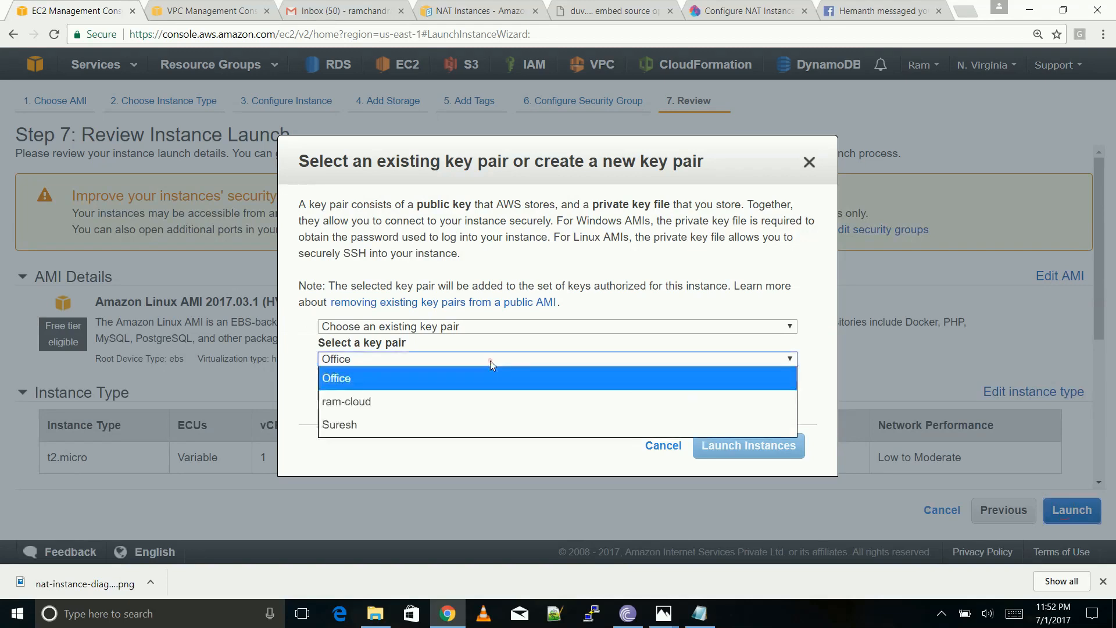
left_click(467, 424)
left_click(421, 381)
left_click(710, 445)
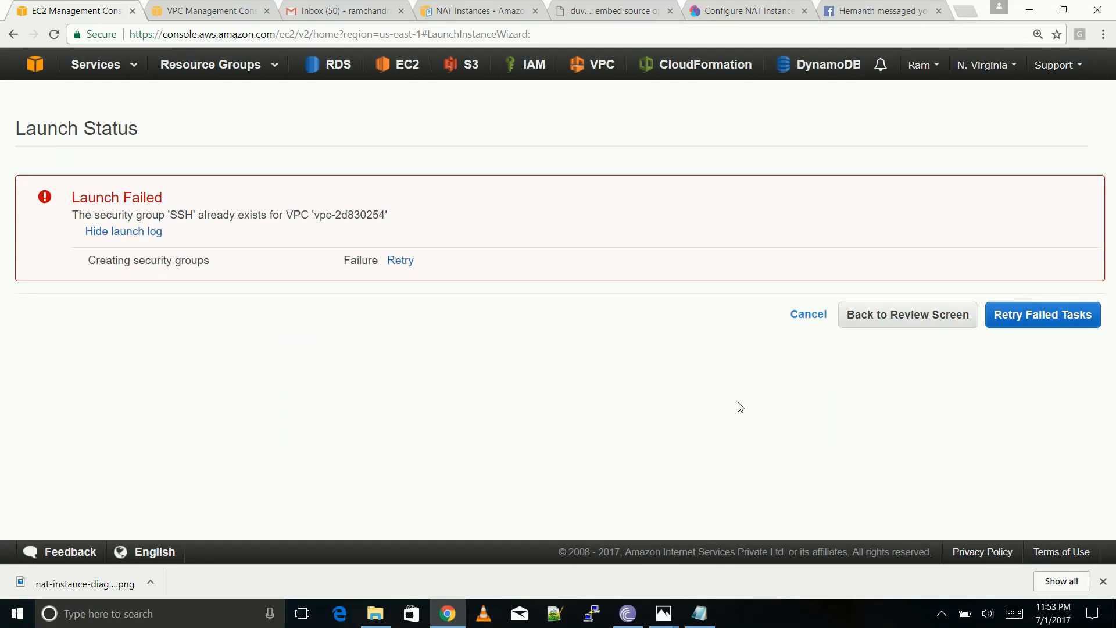
- Return to the instance's security group settings and rename the new group wide-ssh
left_click(895, 314)
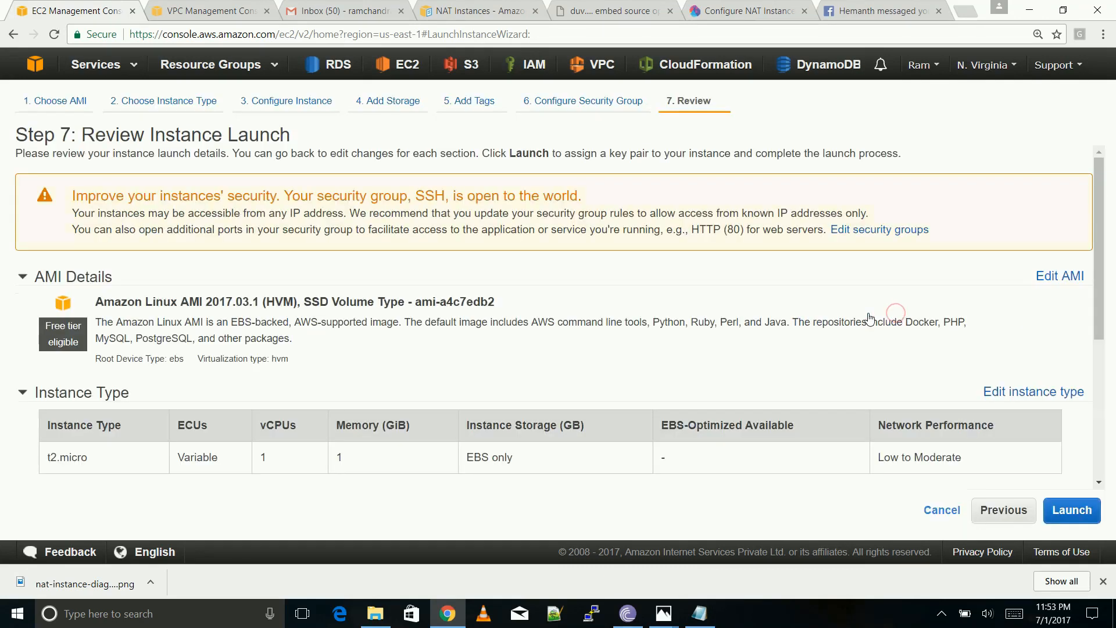
left_click(584, 101)
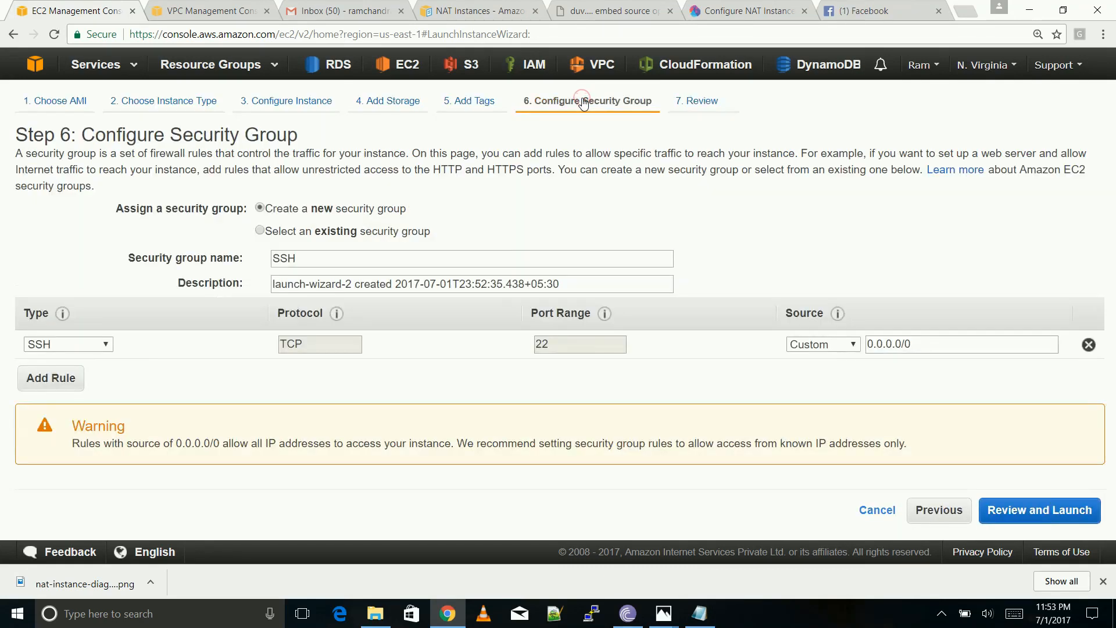
double_click(321, 258)
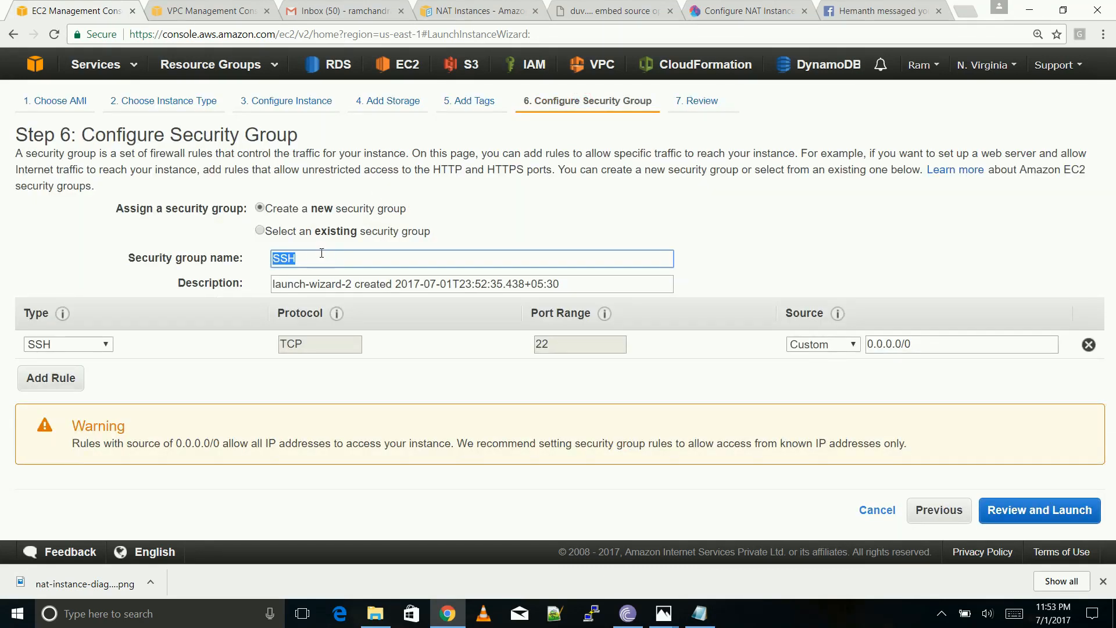
key("BackSpace")
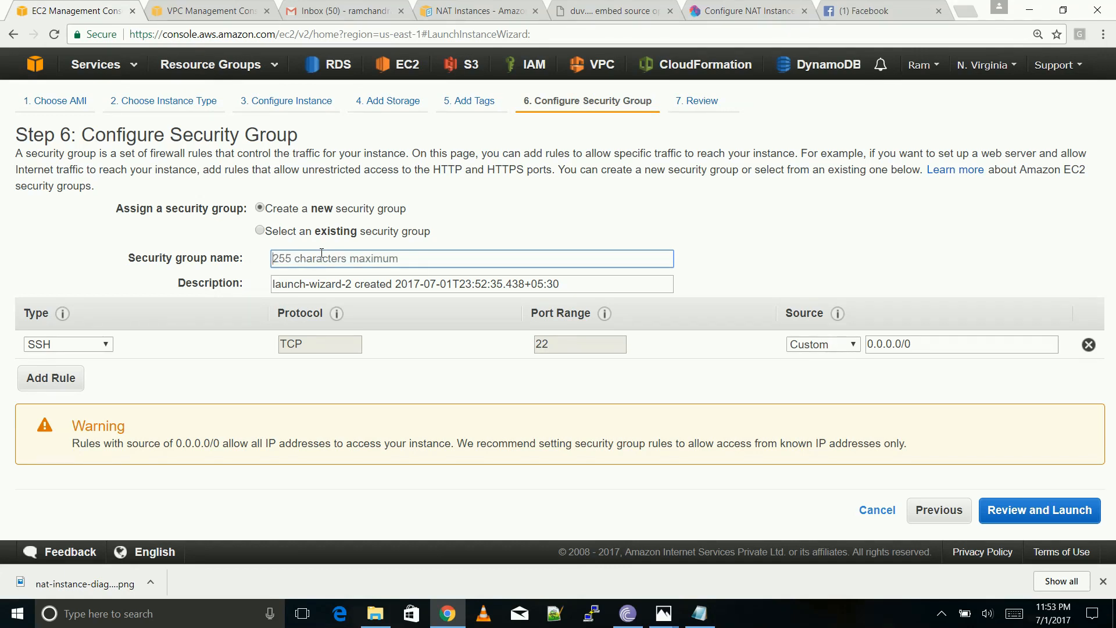
type("w")
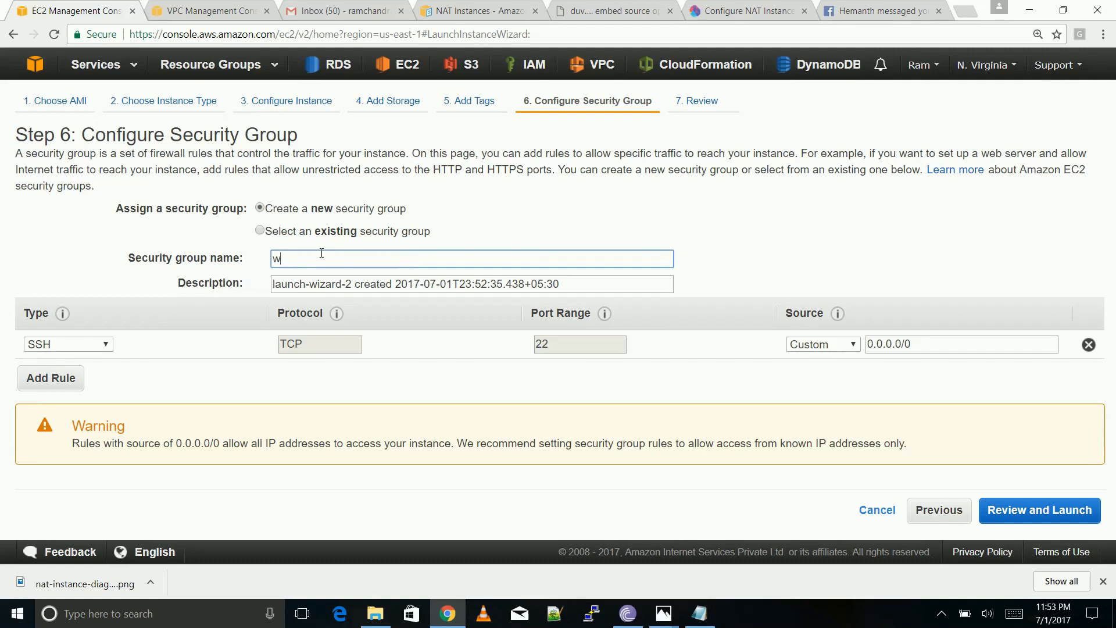
type("ide-ssh")
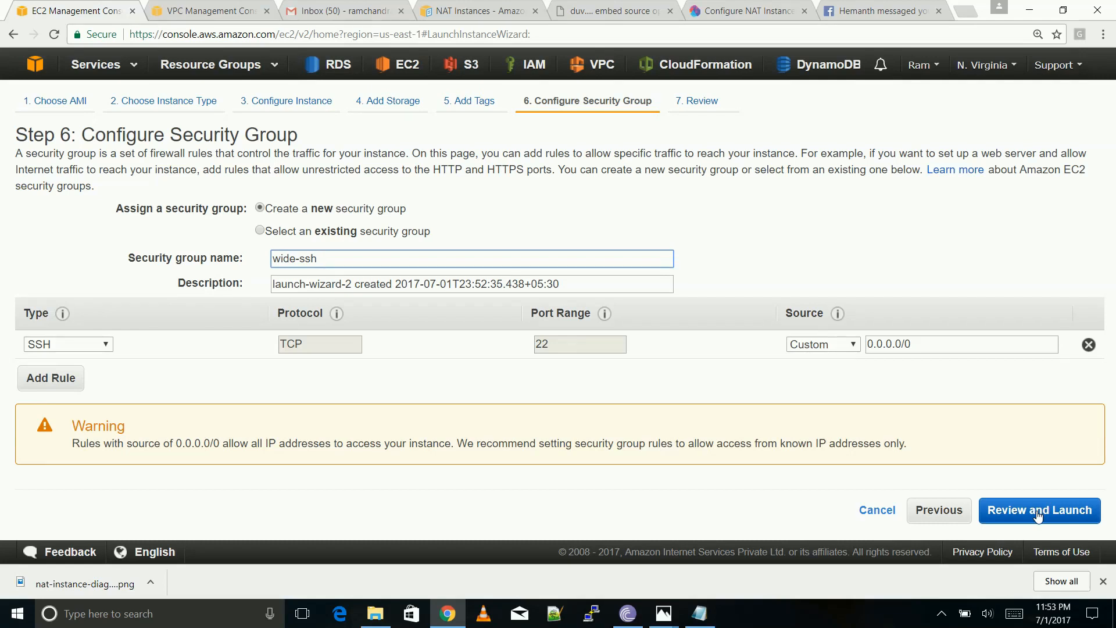
- Add an HTTP rule to the new security group, keeping its default source, and proceed to the review
left_click(72, 381)
left_click(97, 373)
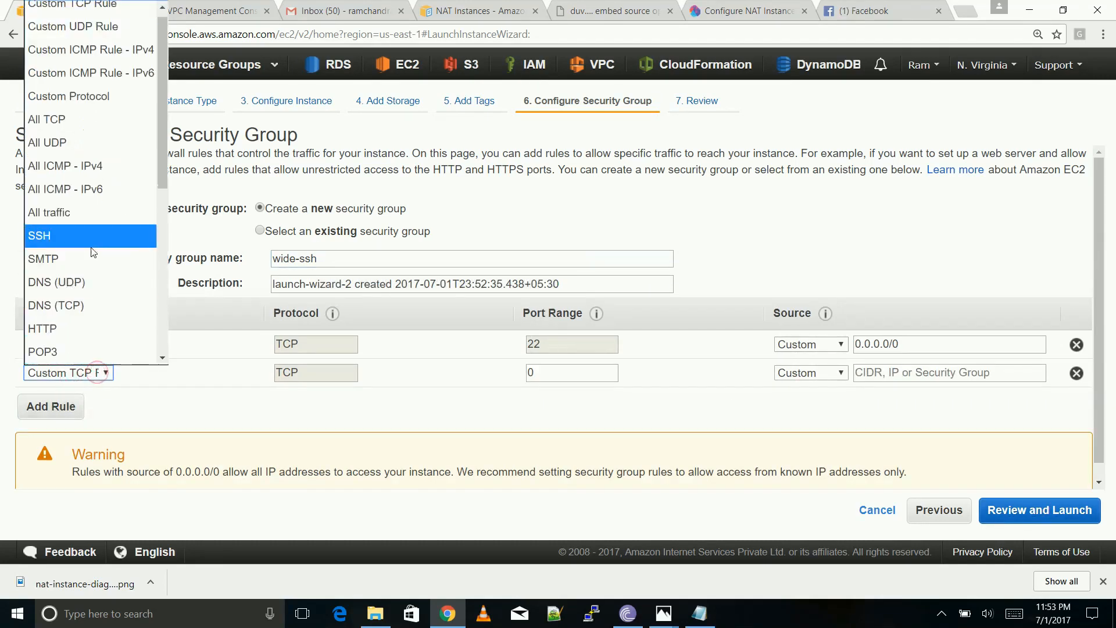
left_click_drag(165, 156, 170, 231)
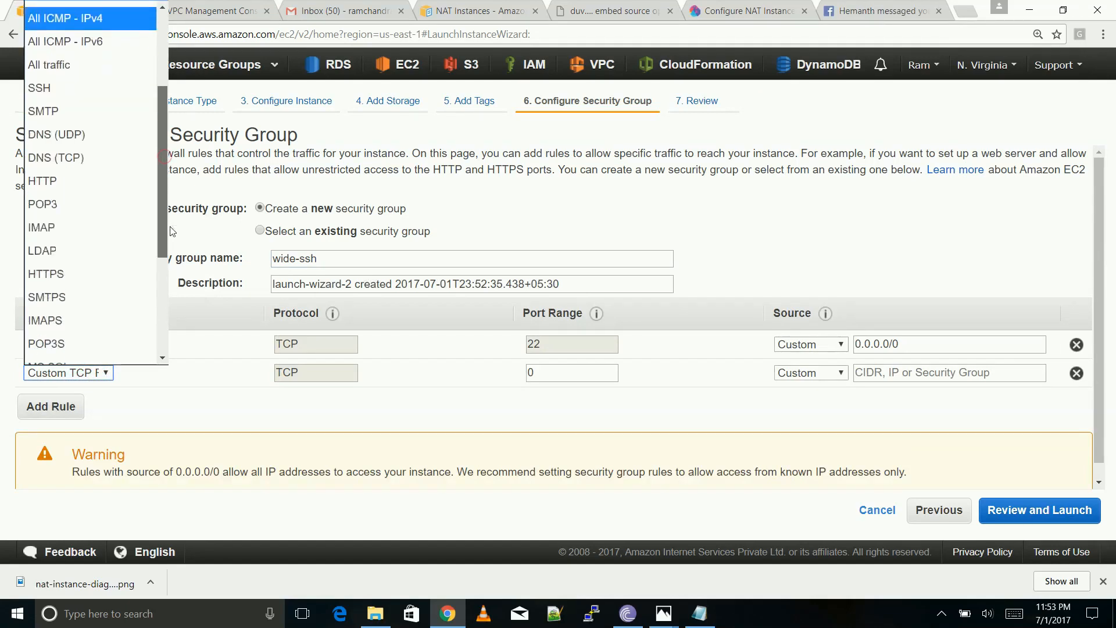
left_click(96, 179)
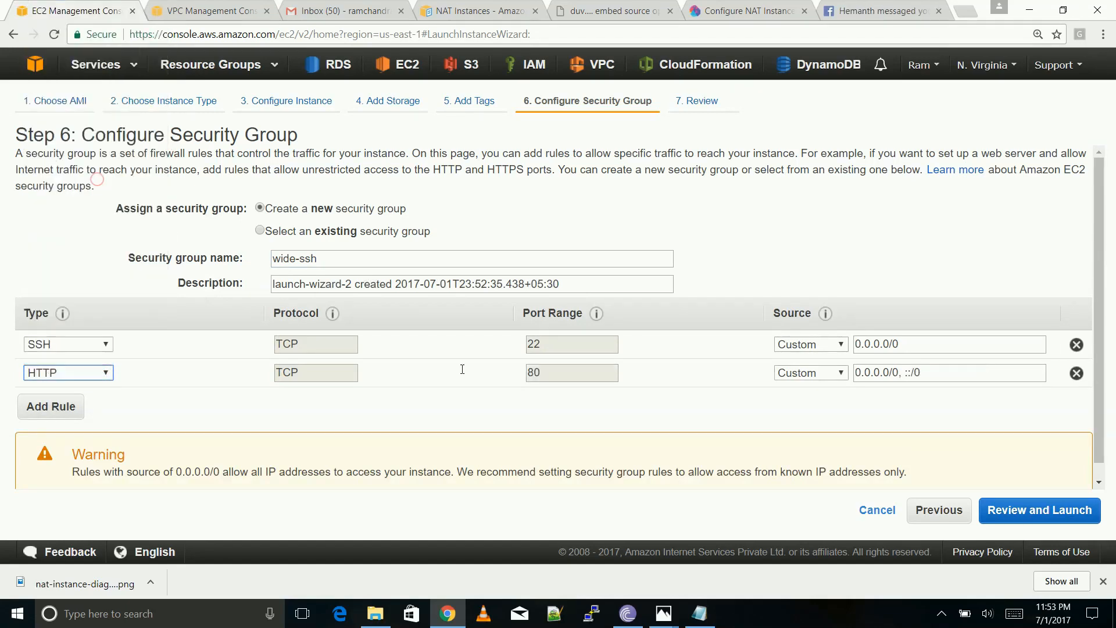
left_click(1038, 514)
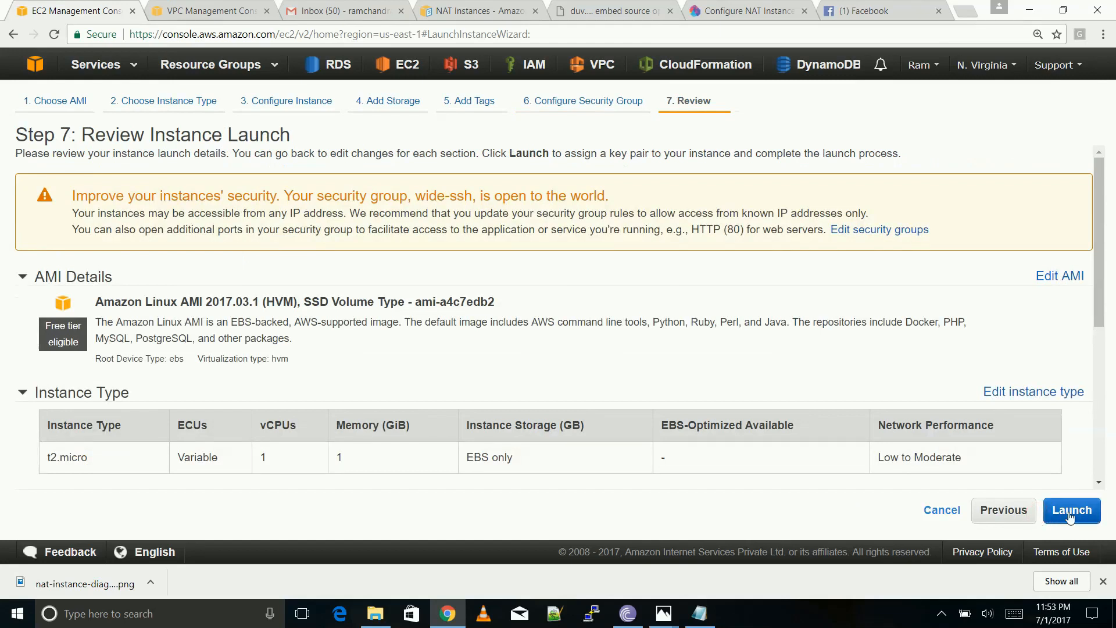
- Launch the private instance with the preselected key pair, acknowledging access to its private key file
left_click(1070, 512)
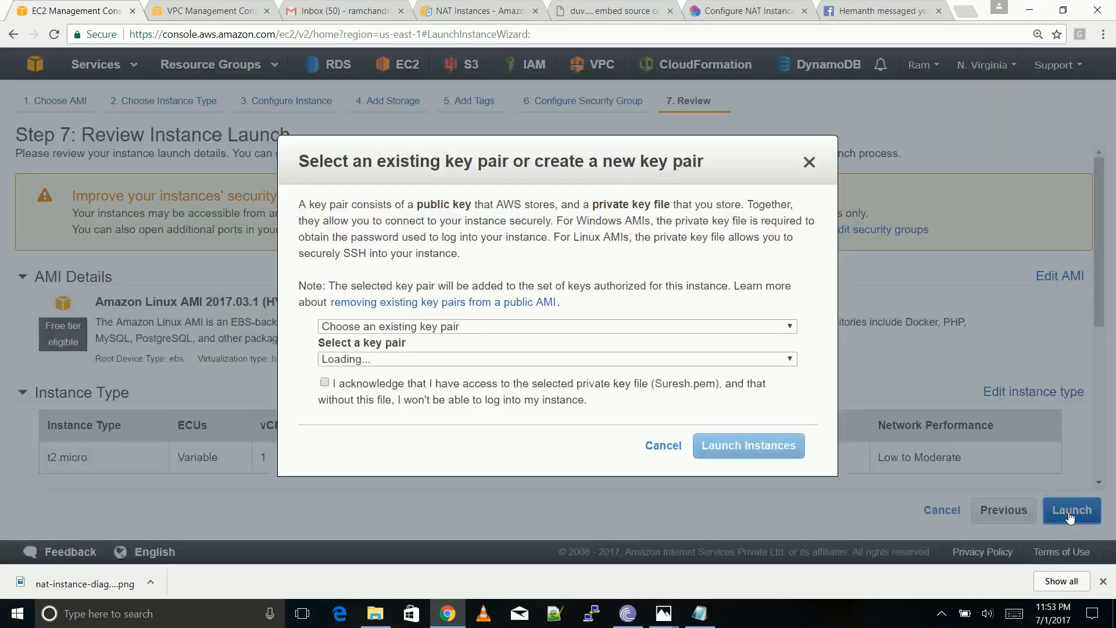
left_click(468, 383)
left_click(730, 448)
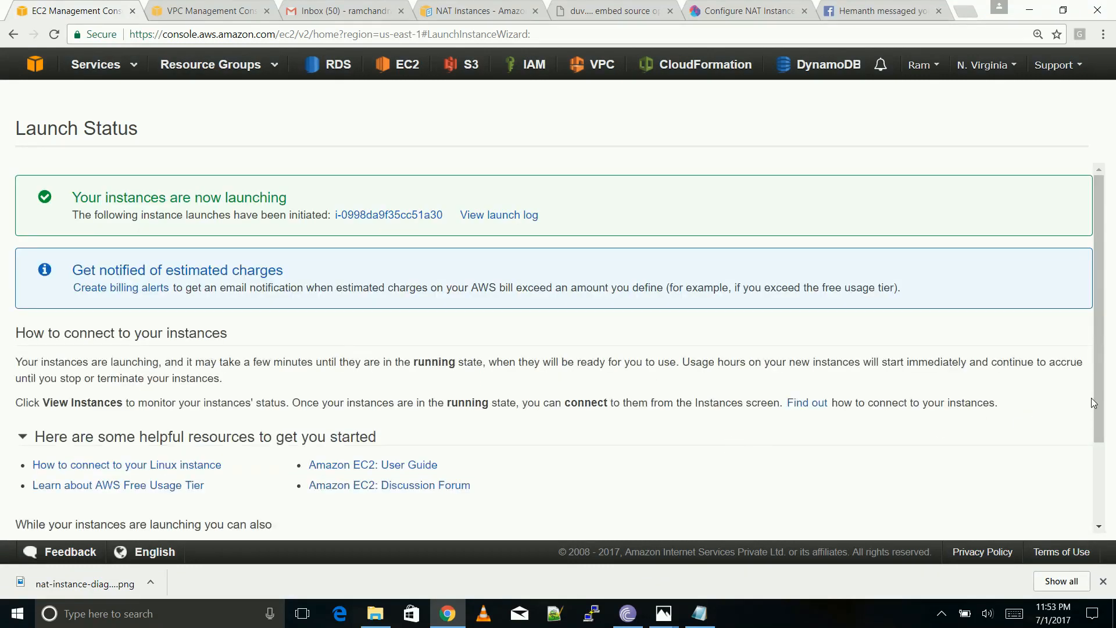
- Open the EC2 instance list from the launch status page, refresh it and sort it by instance state
scroll(1090, 407, "down", 2)
left_click(1047, 524)
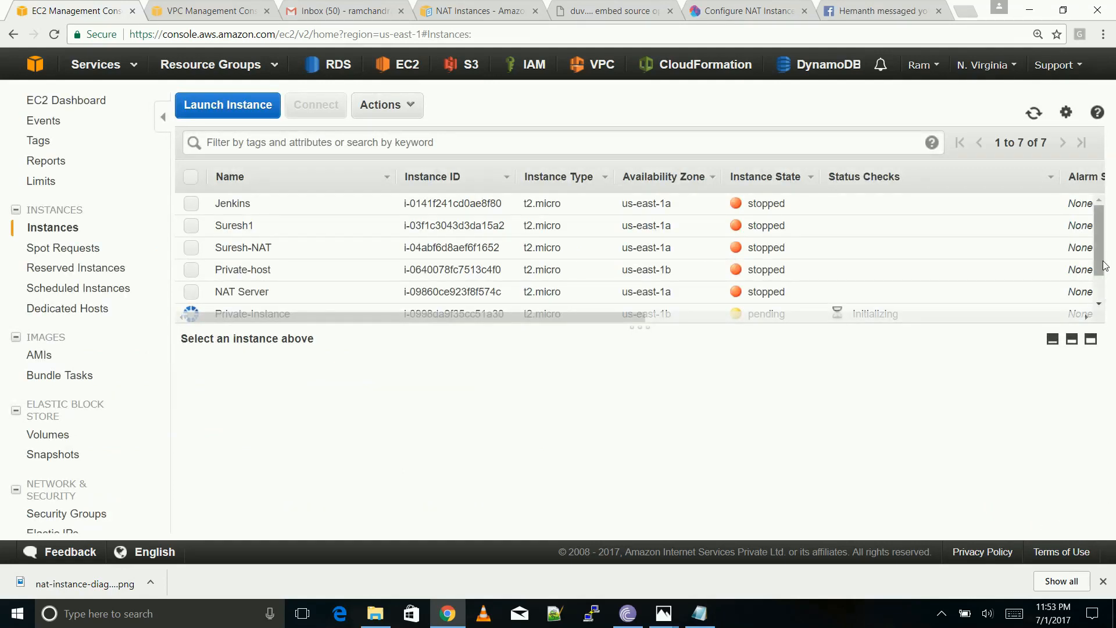
scroll(1076, 279, "down", 2)
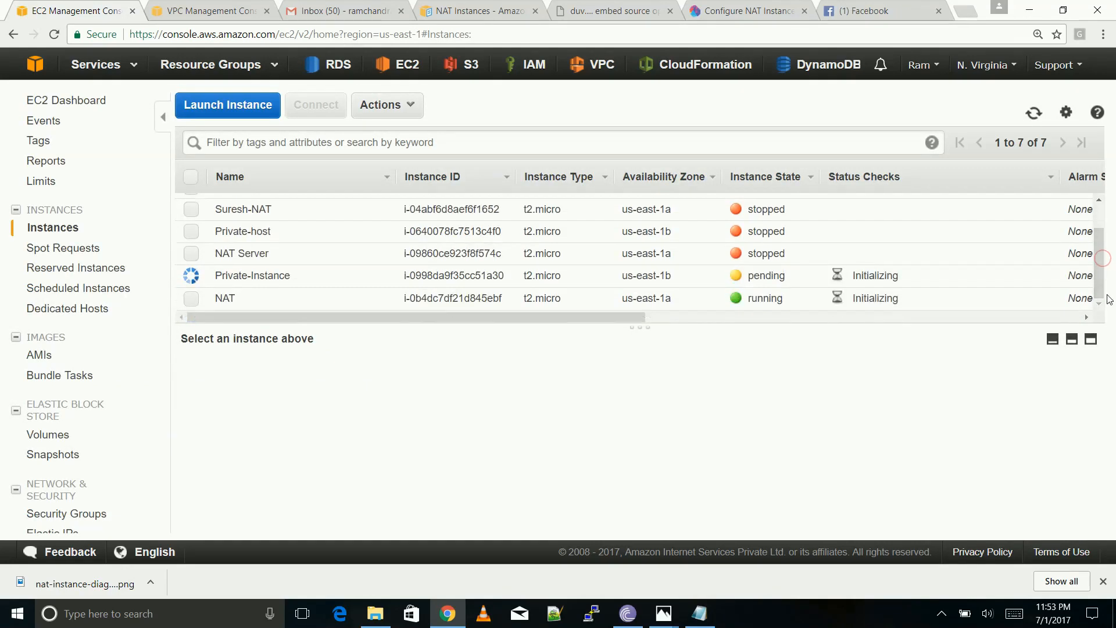
left_click(1034, 112)
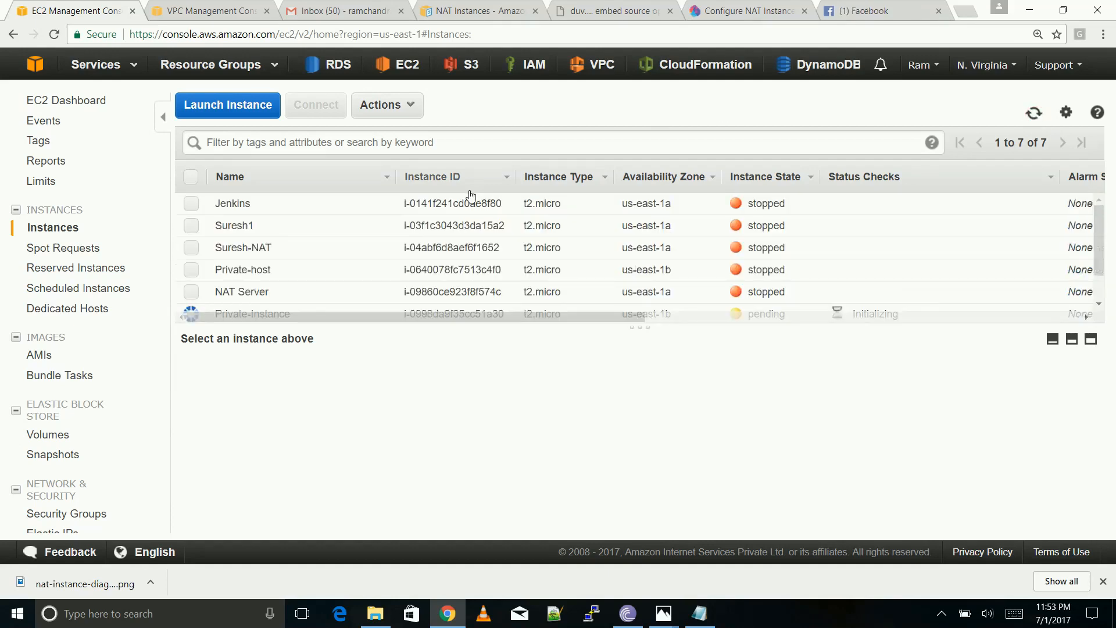
left_click(379, 185)
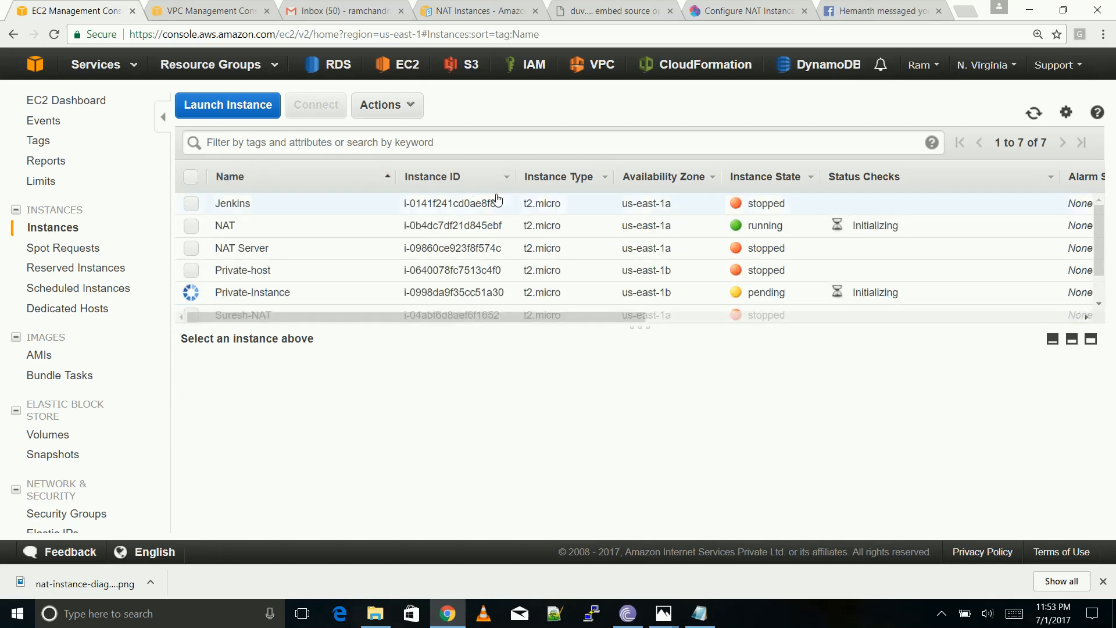
left_click(1041, 121)
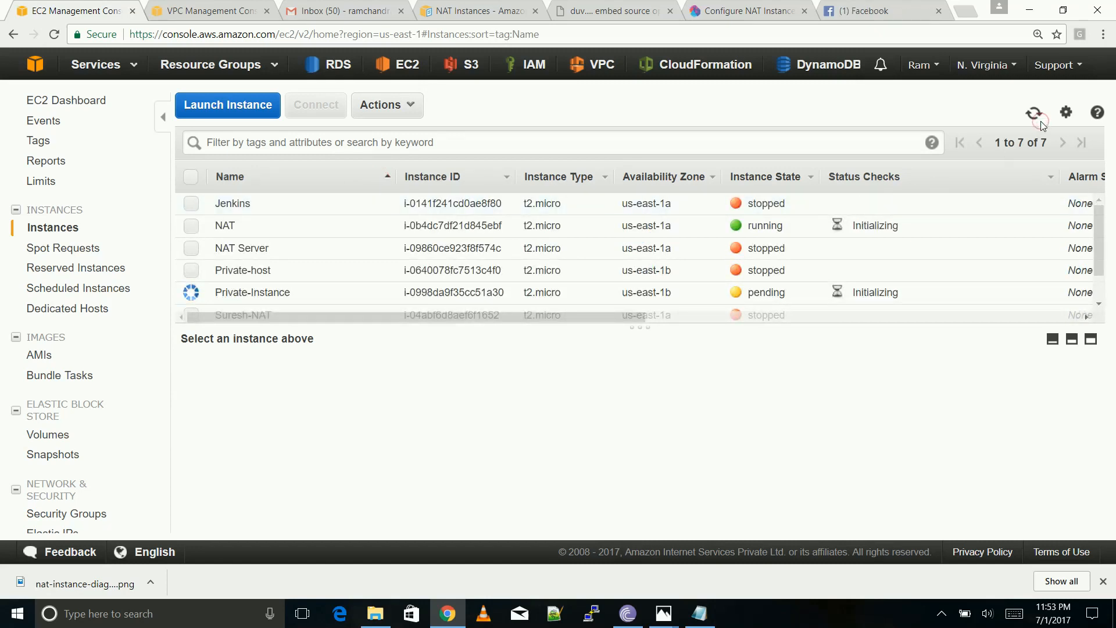
left_click(810, 178)
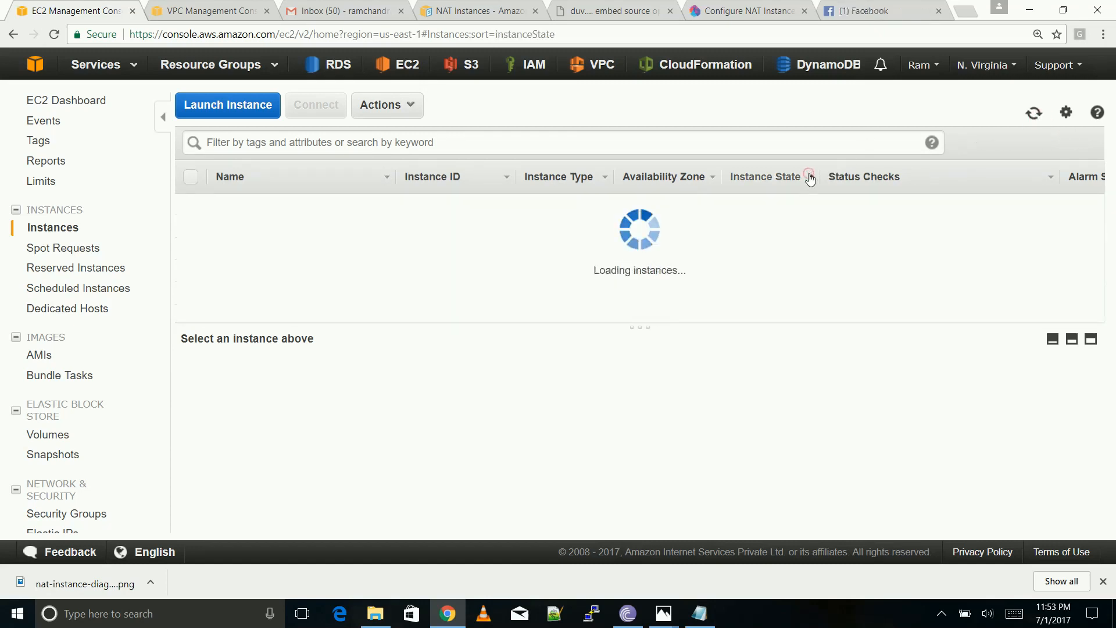
left_click(1028, 114)
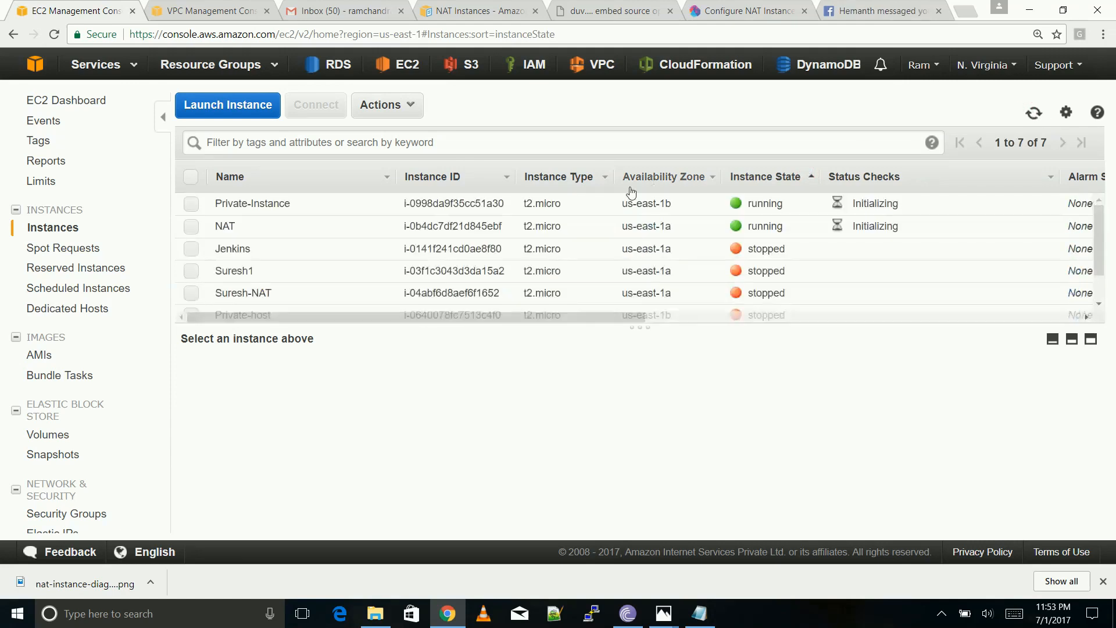
- Copy the NAT instance's public IPv4 address and enter it as the host name of a new PuTTY session
left_click(199, 230)
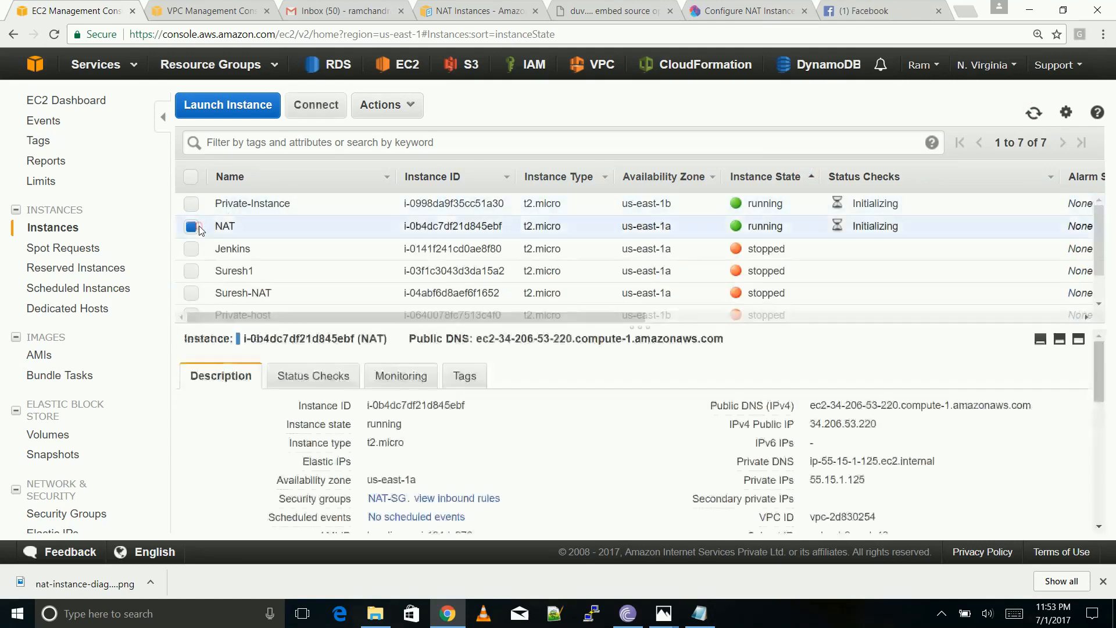
double_click(837, 424)
key("ctrl+c")
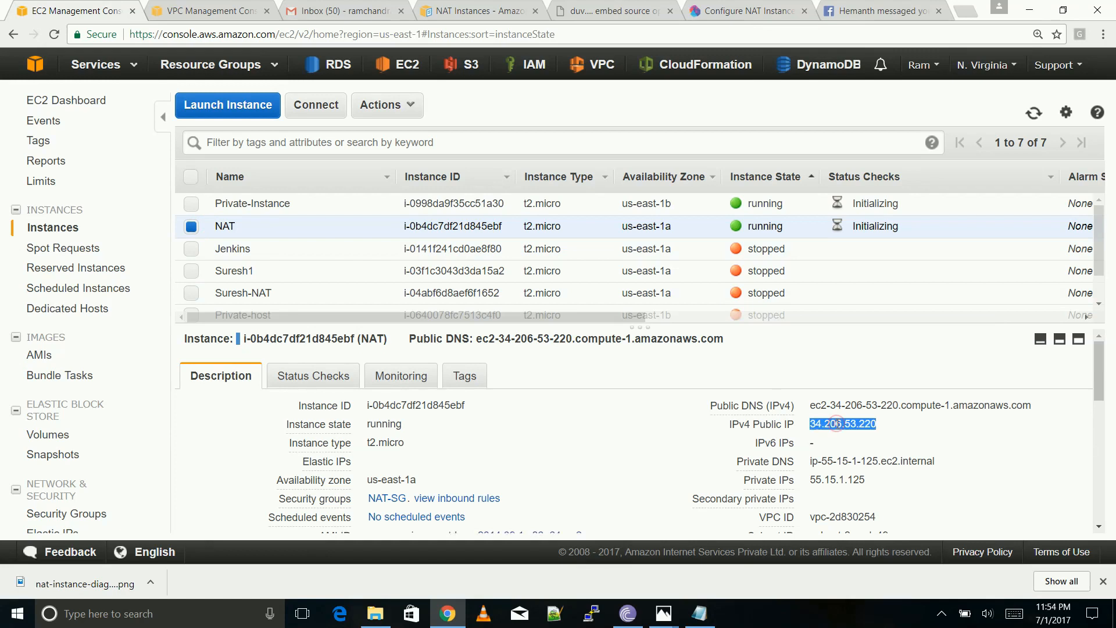
left_click(590, 618)
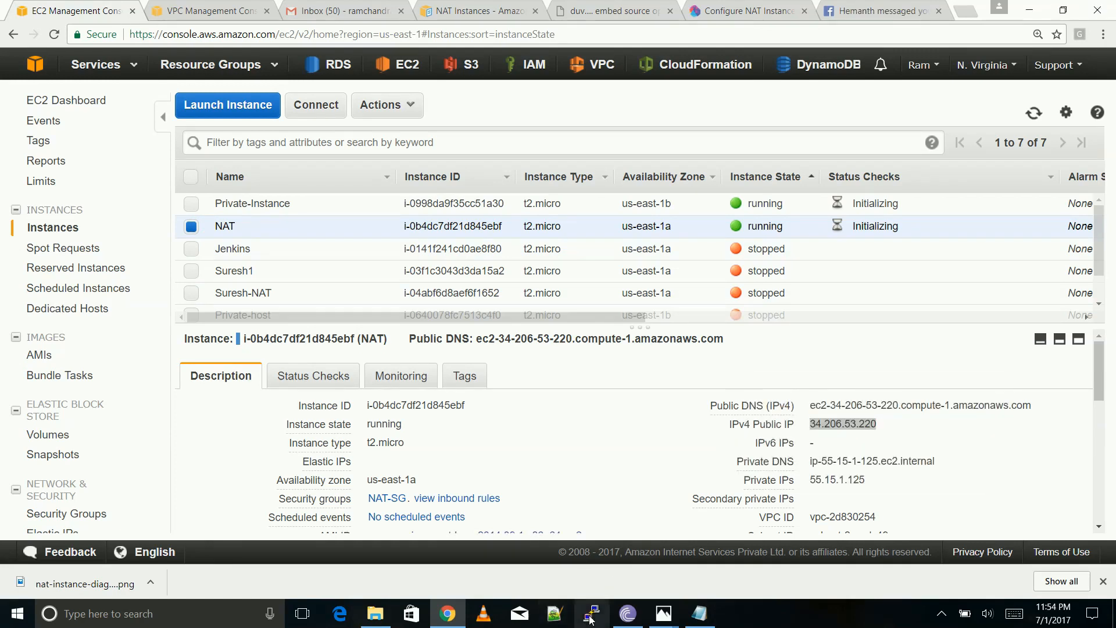
key("ctrl+v")
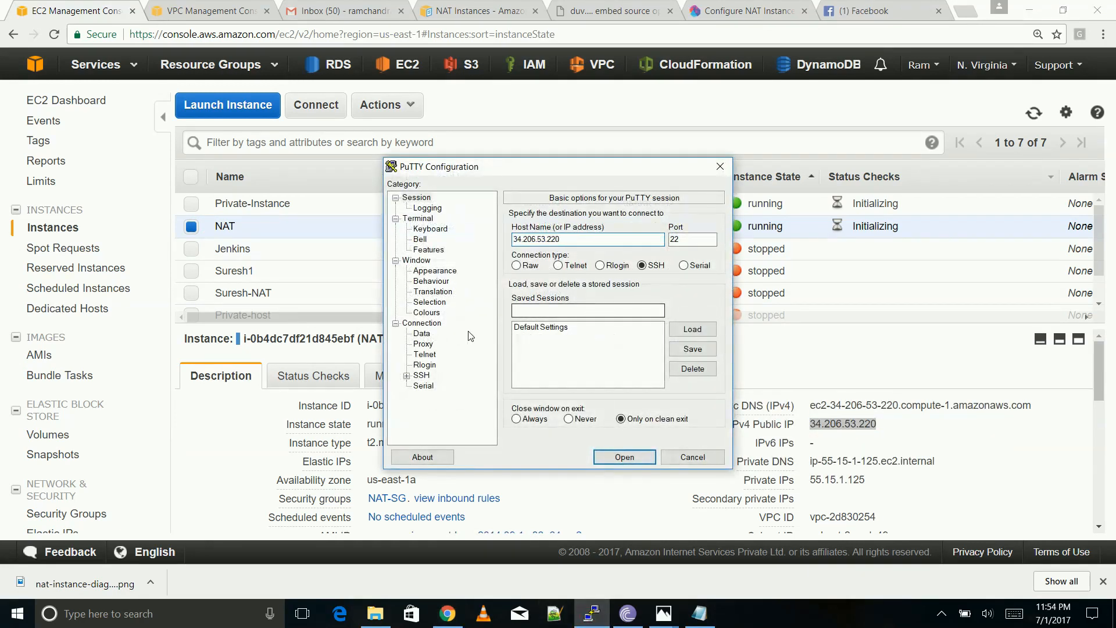
- Set the SSH authentication's private key file to the .ppk key dated 7/1/2017 in the desktop's work folder
left_click(406, 376)
left_click(428, 386)
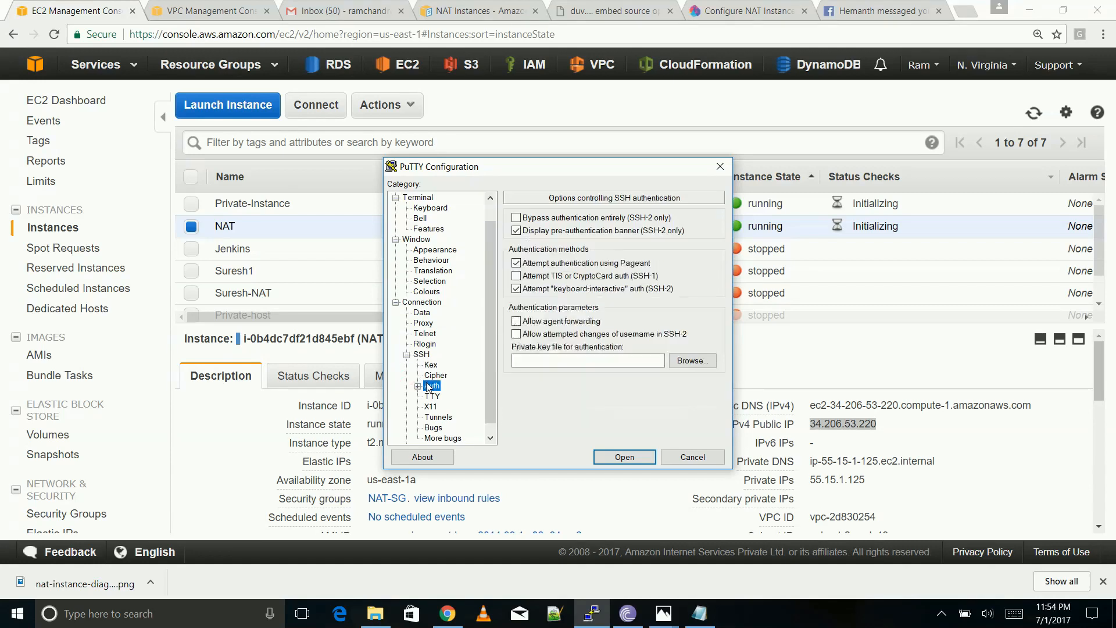
left_click(692, 361)
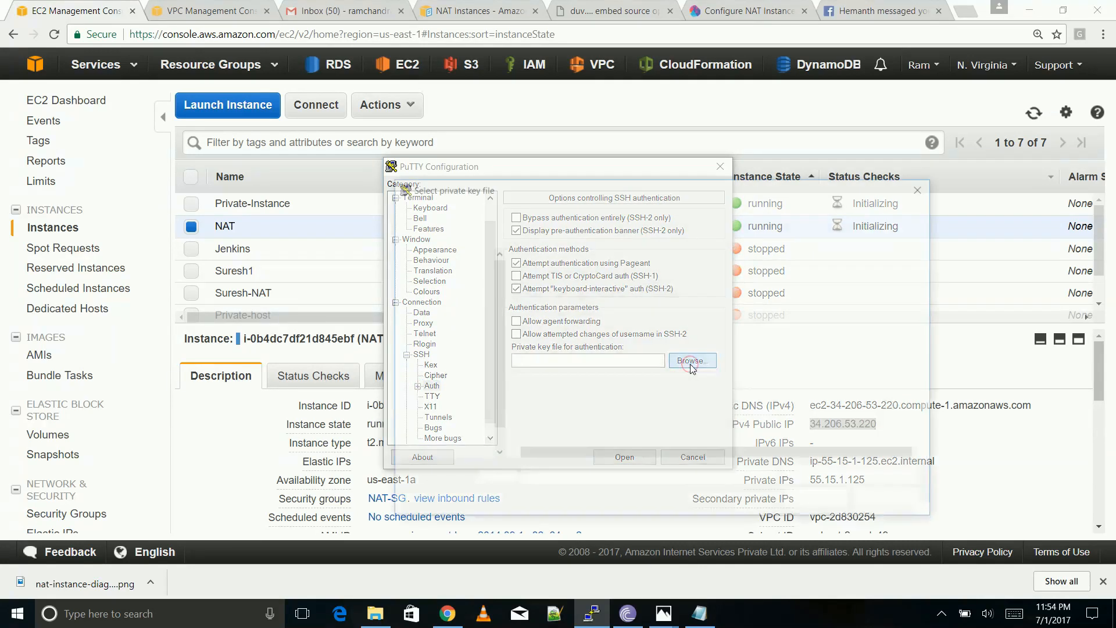
left_click(610, 356)
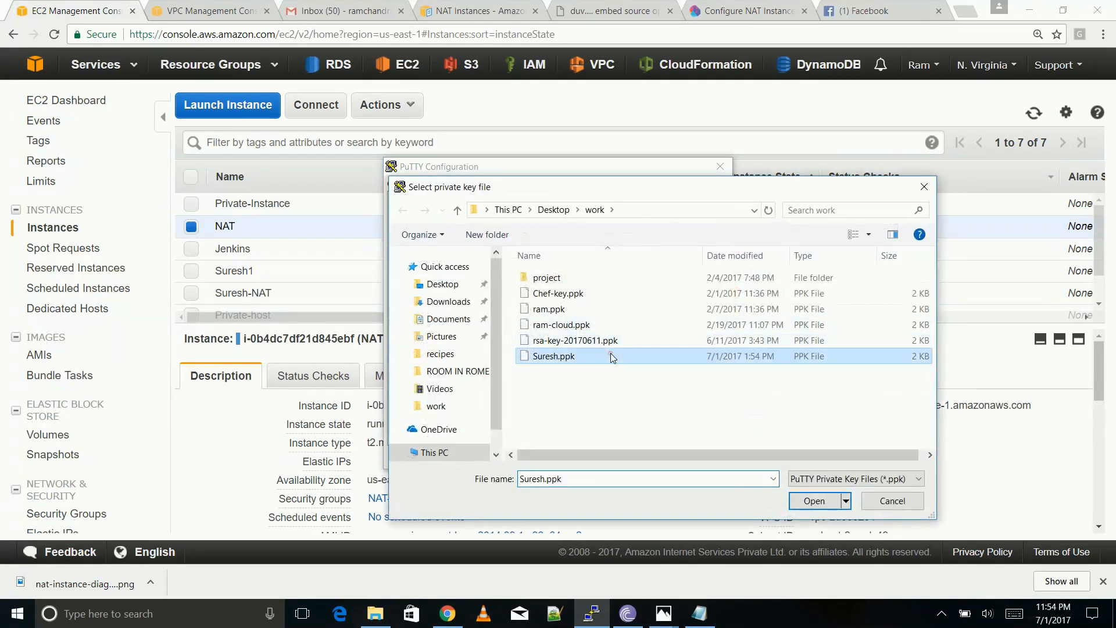
left_click(818, 500)
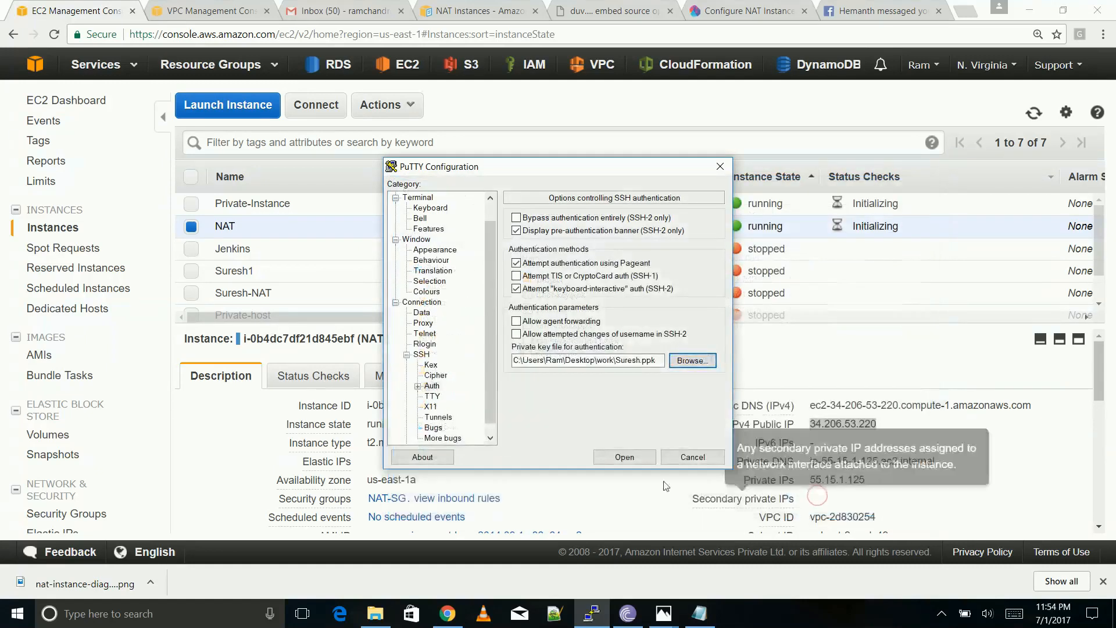
- Connect to the NAT instance, accept its host key, maximize the terminal and log in as ec2-user
left_click(623, 454)
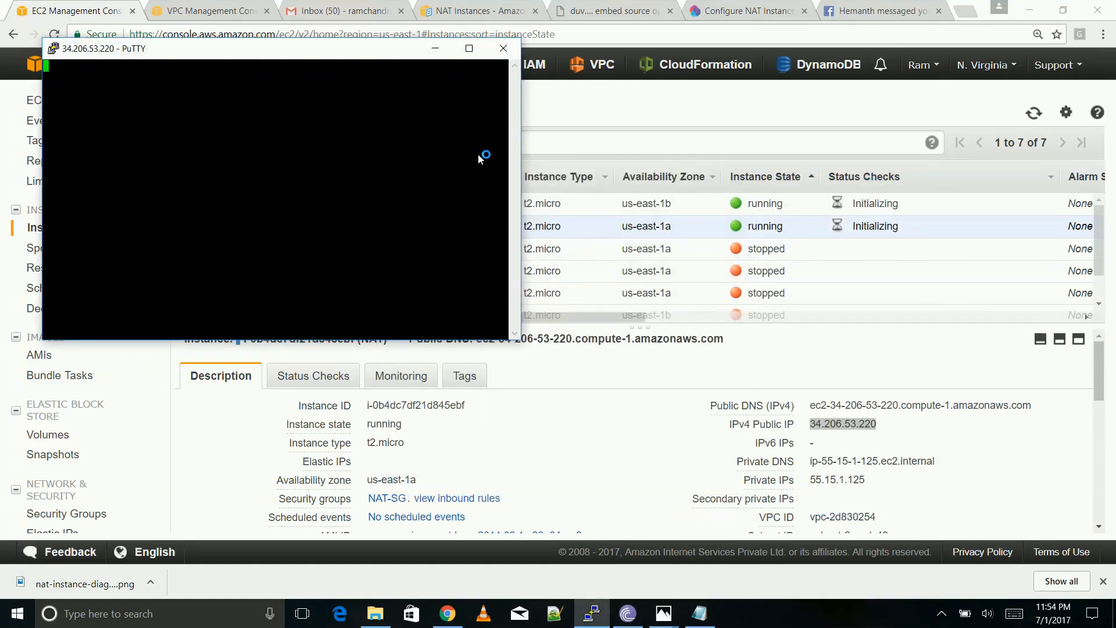
left_click(527, 406)
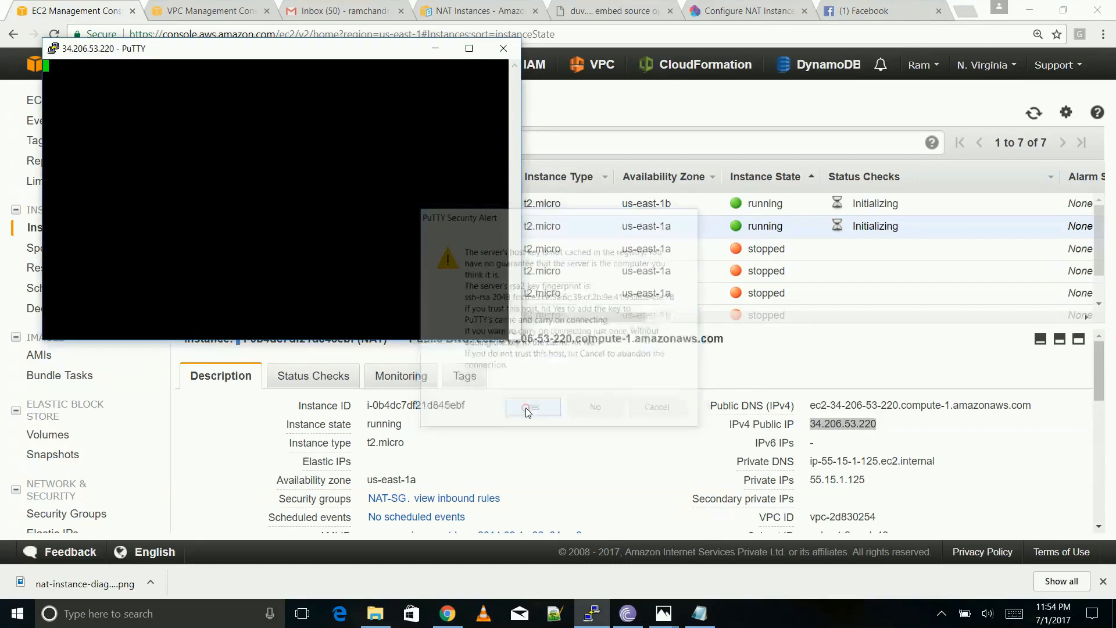
left_click(468, 48)
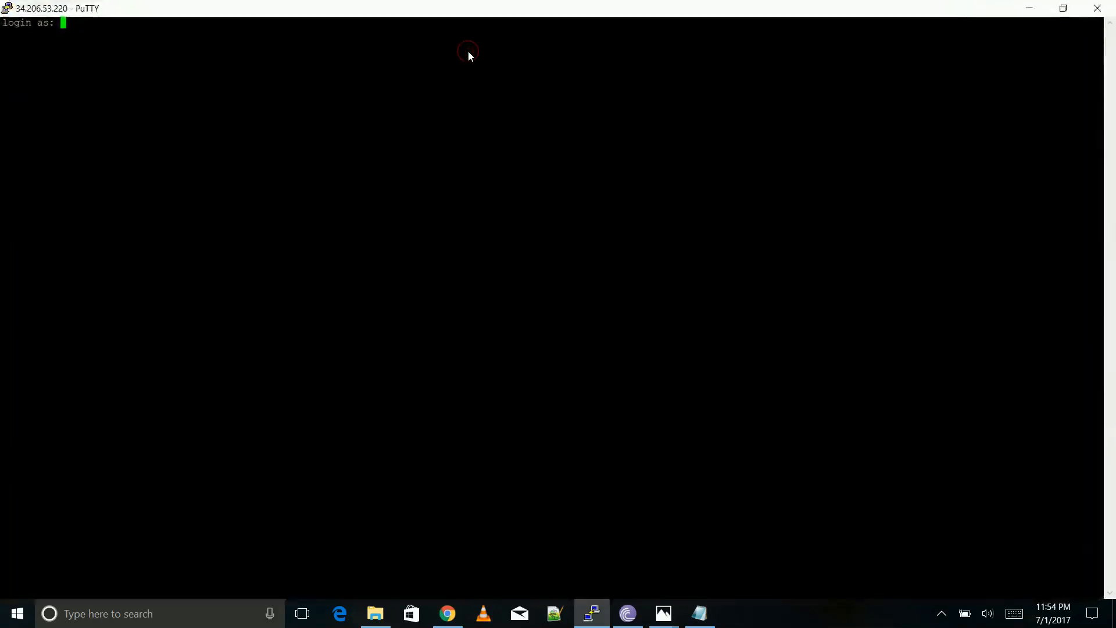
type("ec2-user")
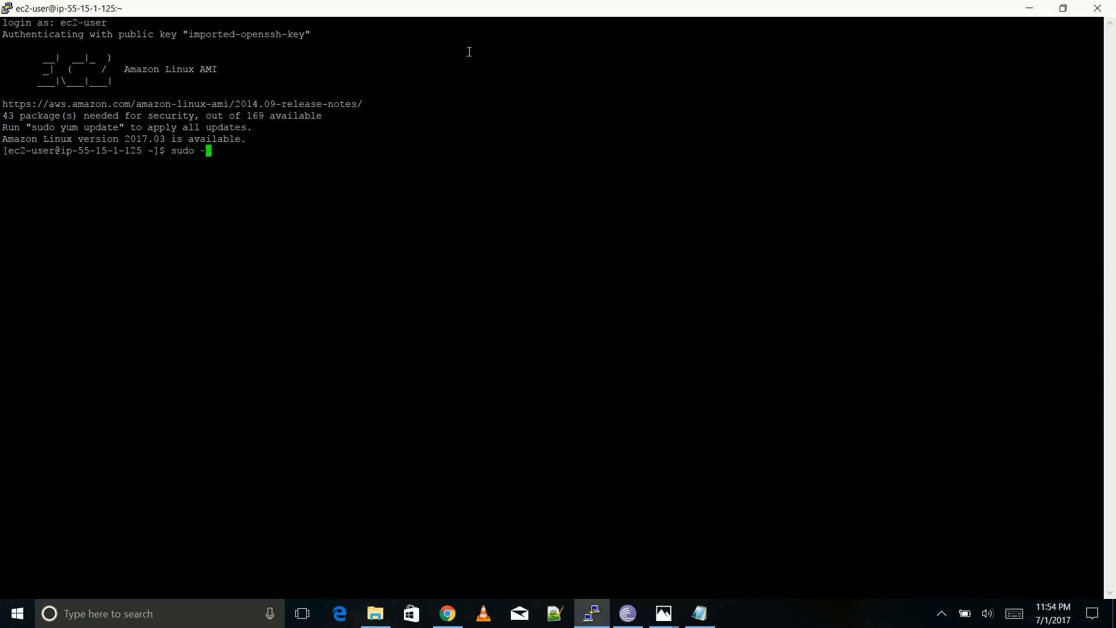
- Switch to a root shell with sudo -s and install the httpd package with yum
type("s")
key("Return")
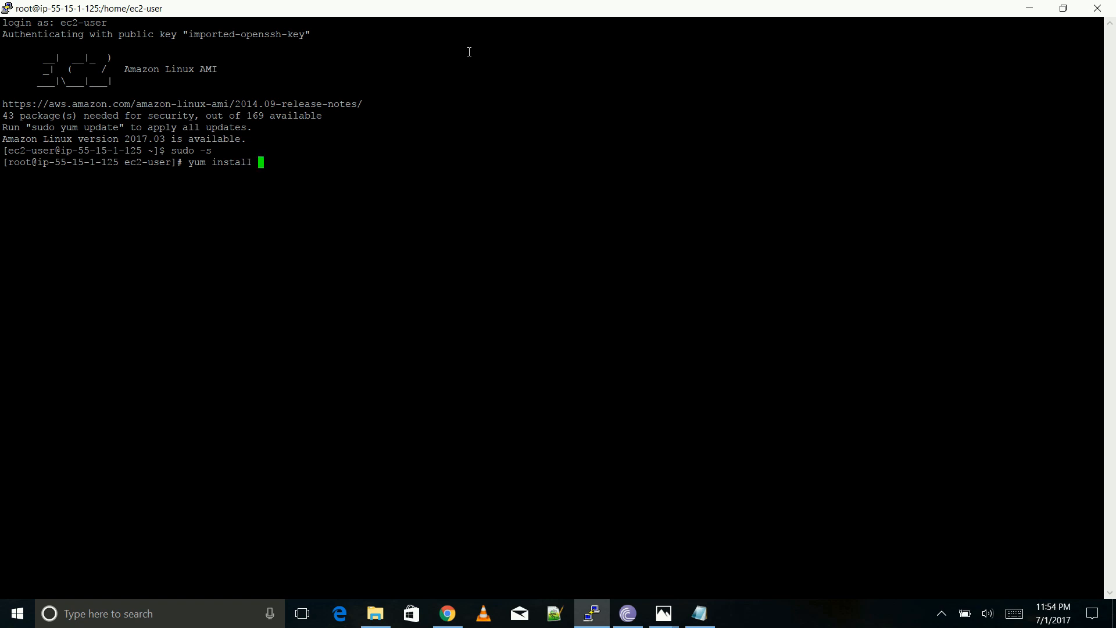
type("yum install htto")
key("Return")
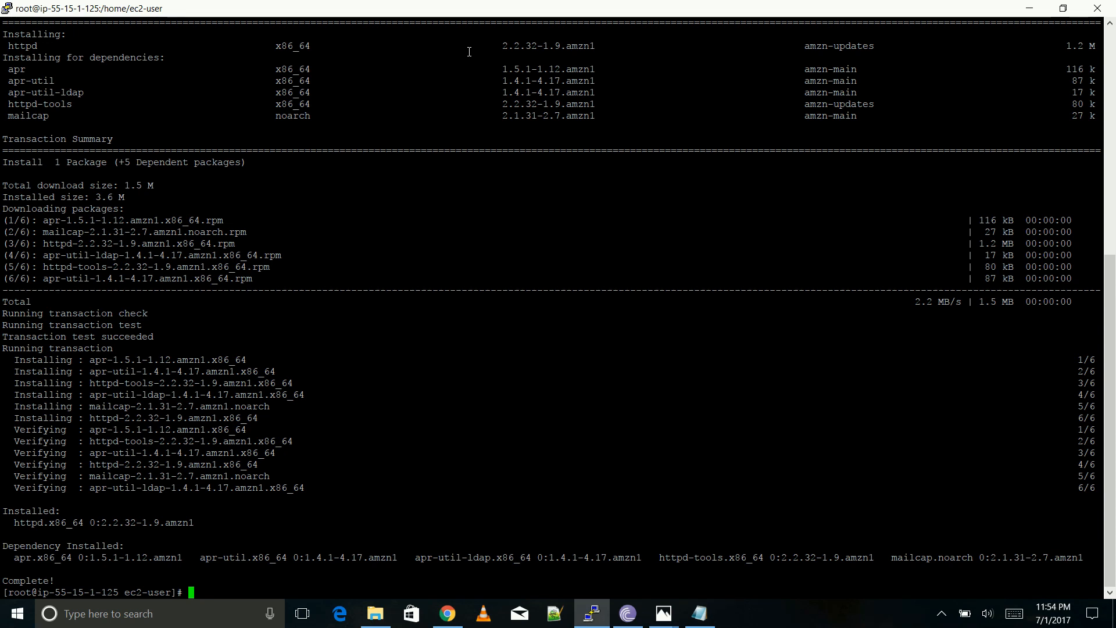
key("alt+Tab")
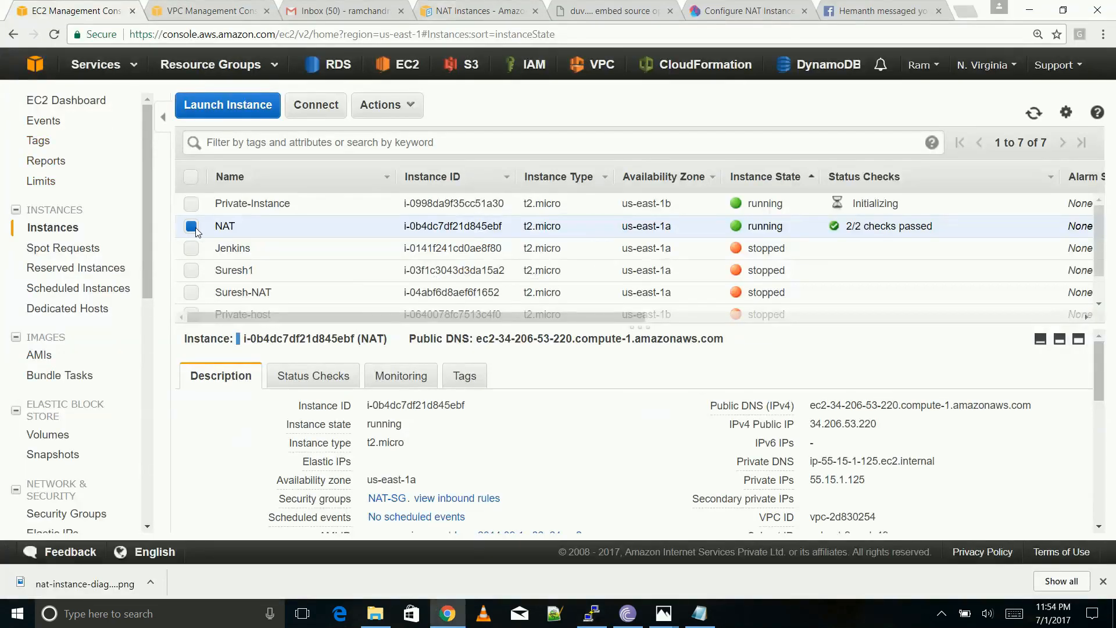
left_click(191, 226)
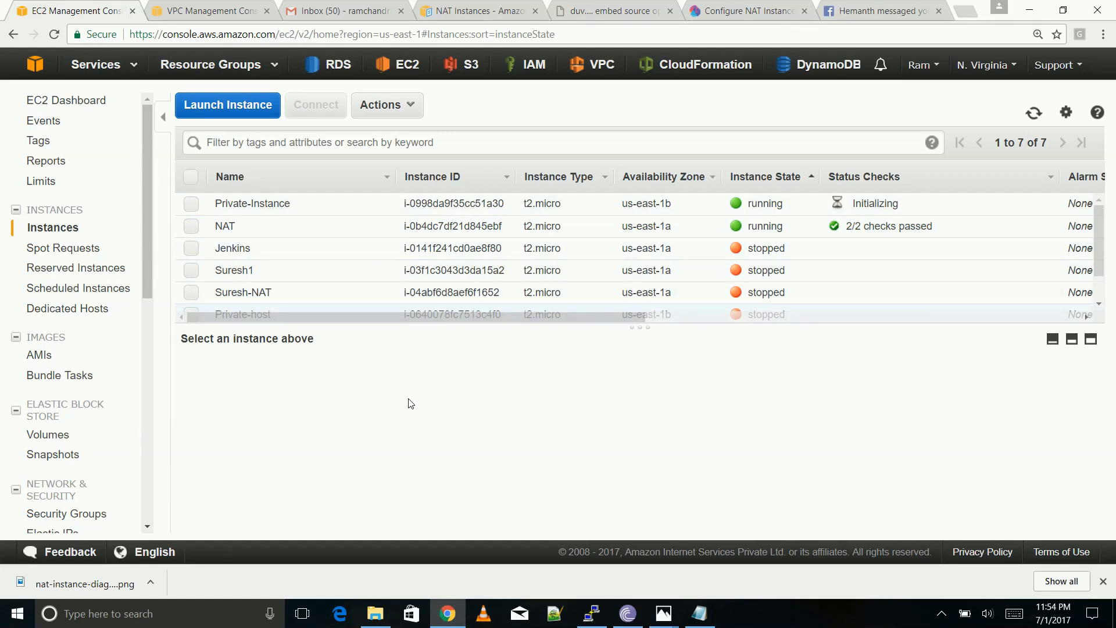
key("alt+Tab")
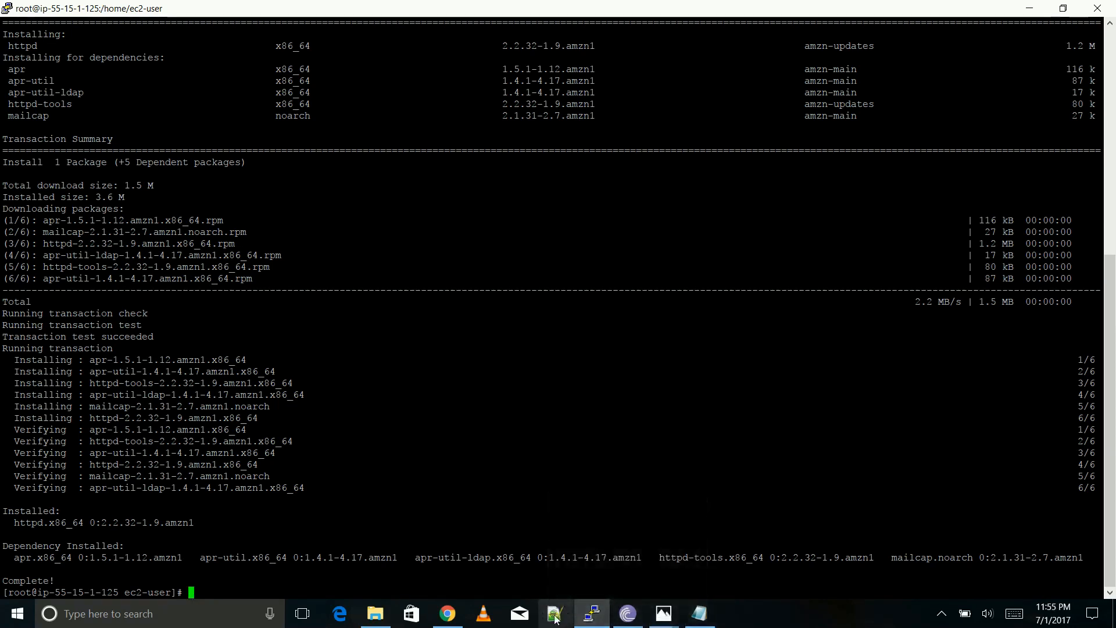
- Launch WinSCP from the desktop, leaving its login dialog open, and return to the EC2 instance list in Chrome
key("super+d")
left_click(565, 407)
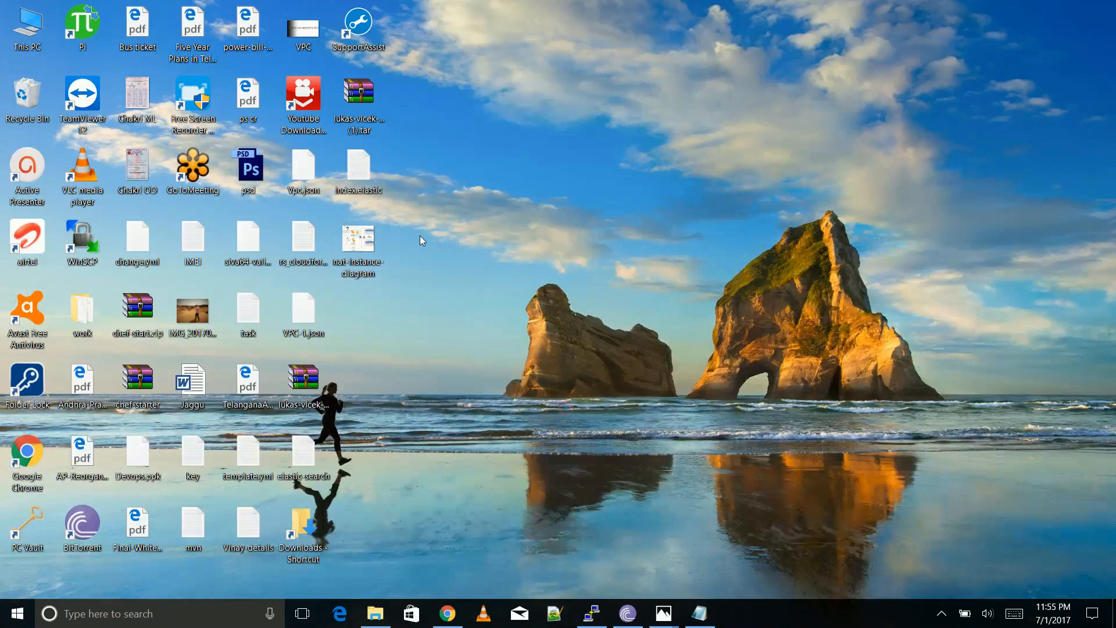
left_click(97, 250)
double_click(97, 250)
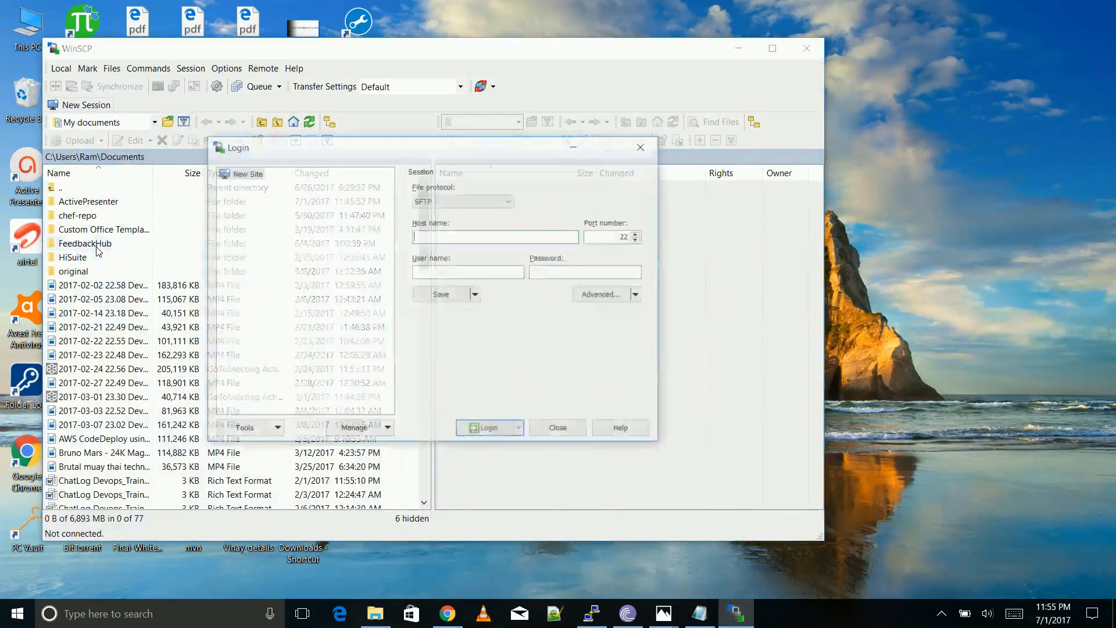
left_click(447, 613)
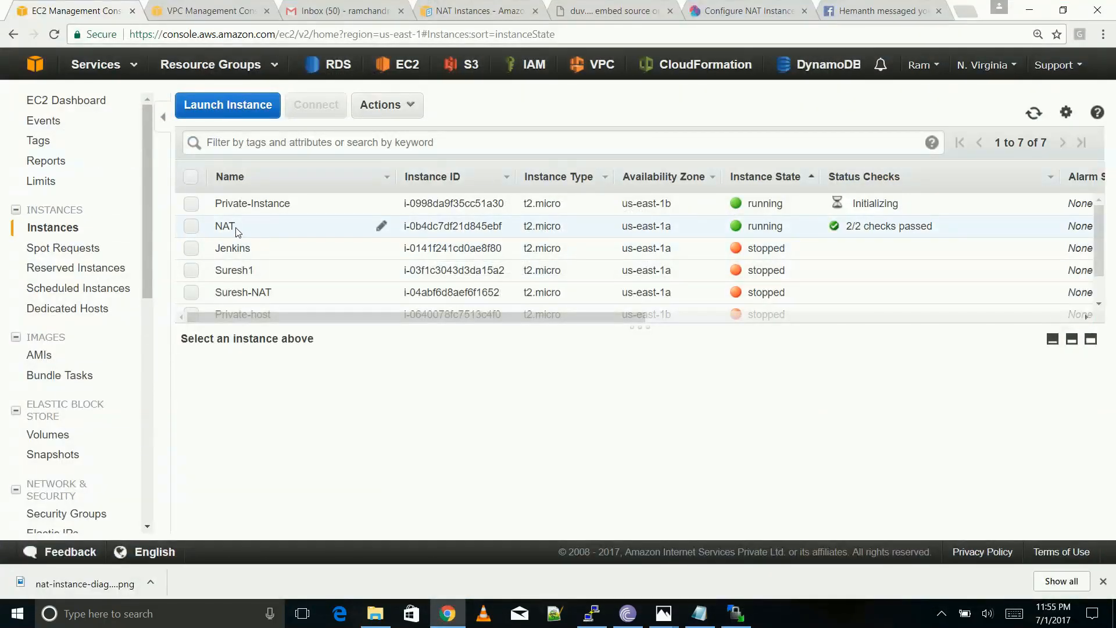
- Examine the details of the NAT instance and Private-Instance in turn, clearing the selection at the end
left_click(195, 226)
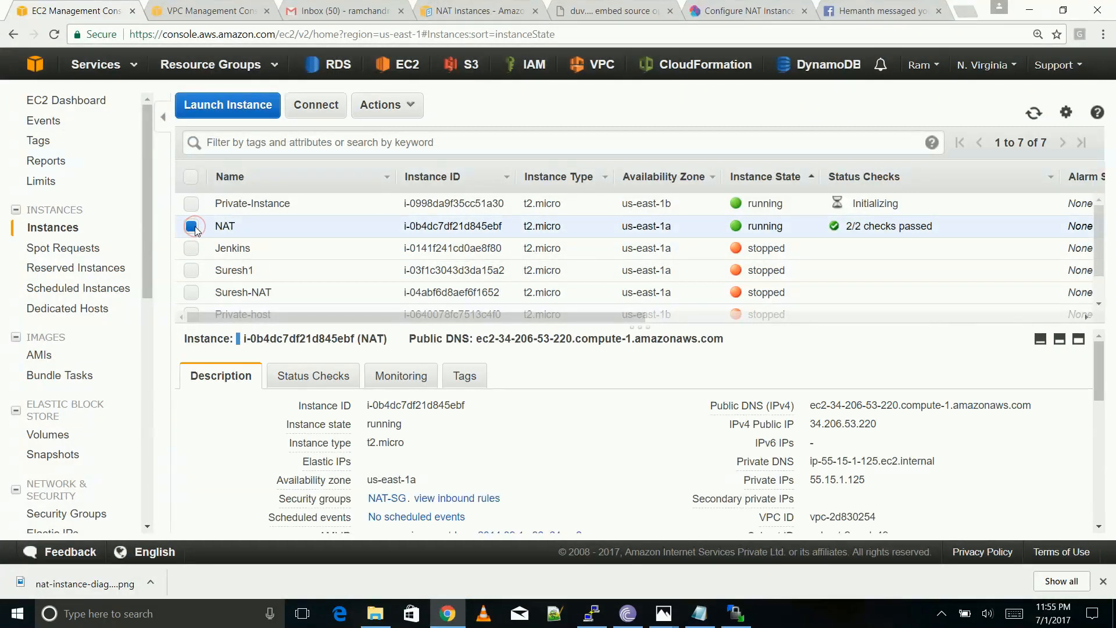
left_click(195, 226)
left_click(192, 204)
left_click(192, 204)
left_click(193, 226)
left_click(192, 226)
left_click(193, 226)
left_click(192, 226)
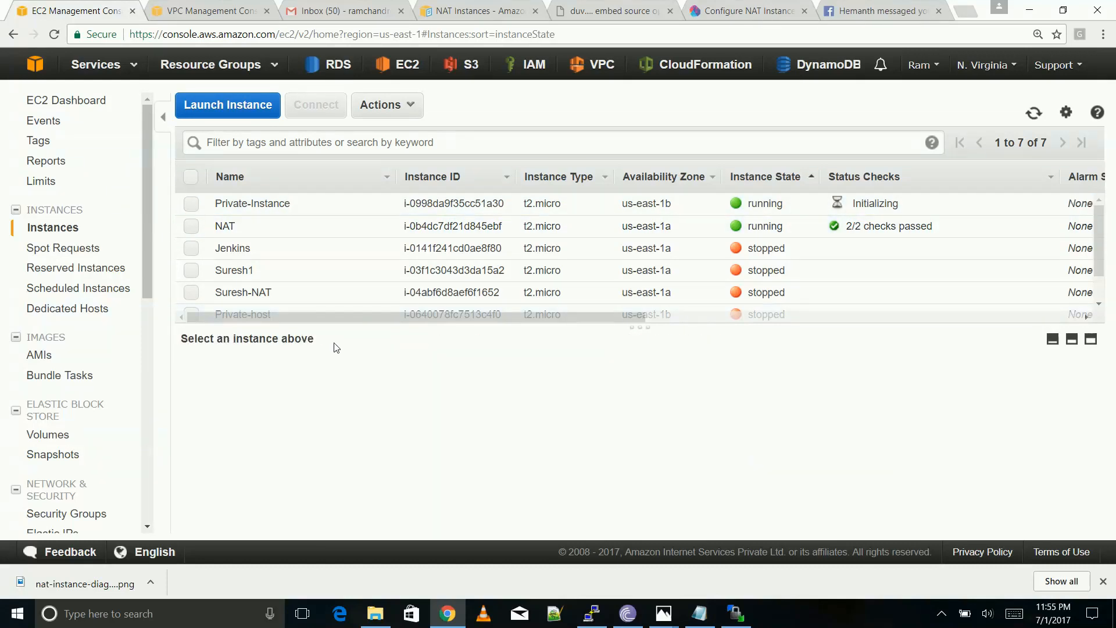
- Copy the NAT instance's public IPv4 address into WinSCP as the host name and set the user name to ec2-user
left_click(192, 226)
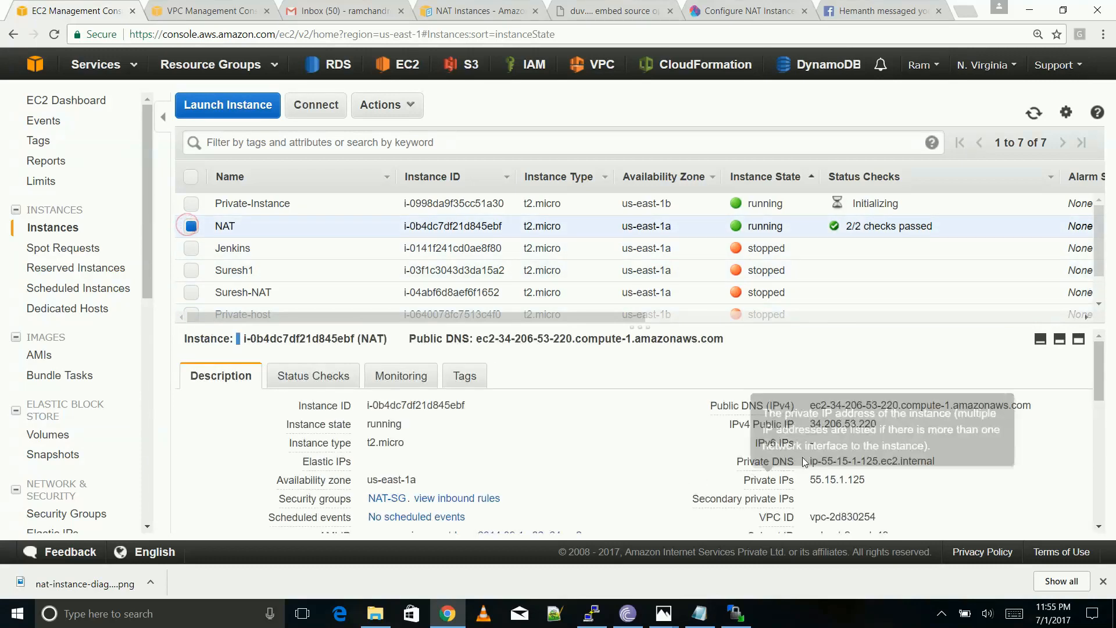
double_click(842, 425)
key("ctrl+c")
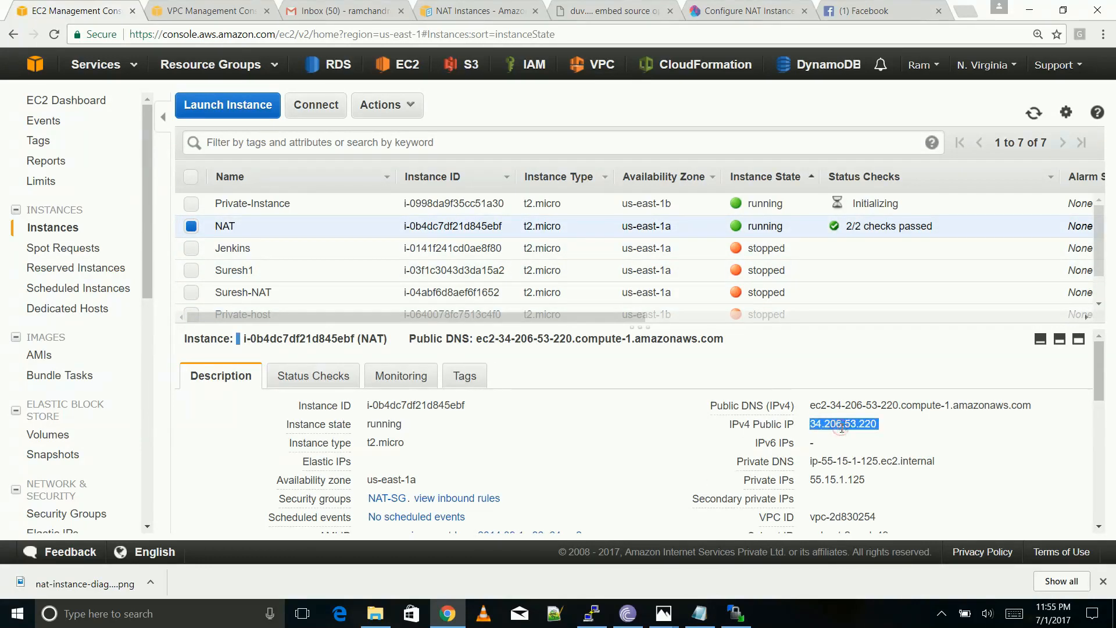
left_click(736, 613)
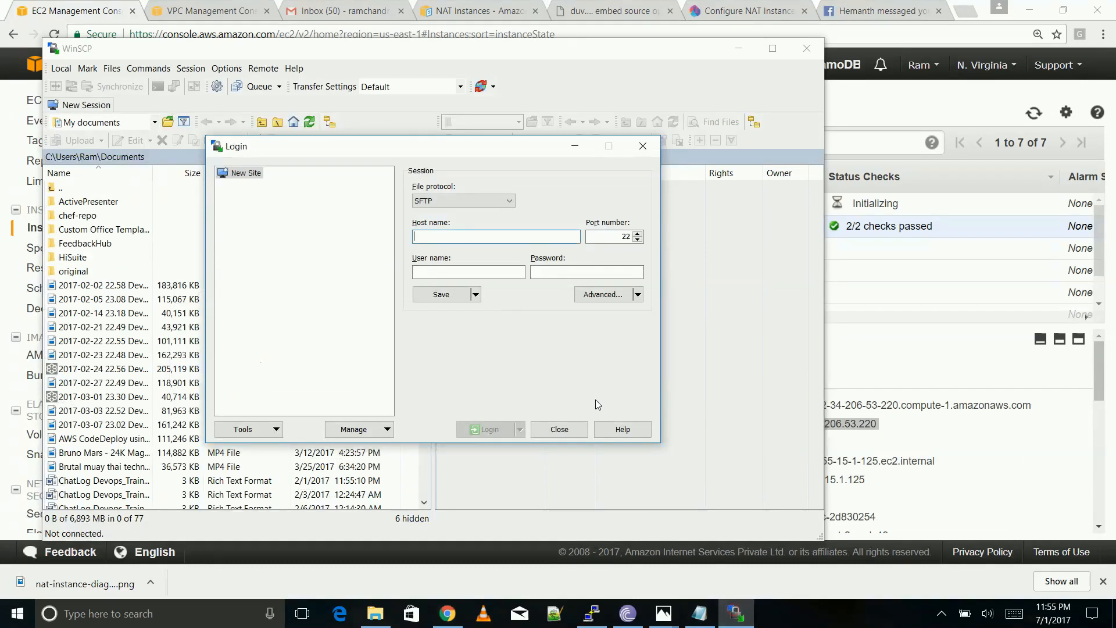
key("ctrl+v")
left_click(480, 271)
type("e c2-user")
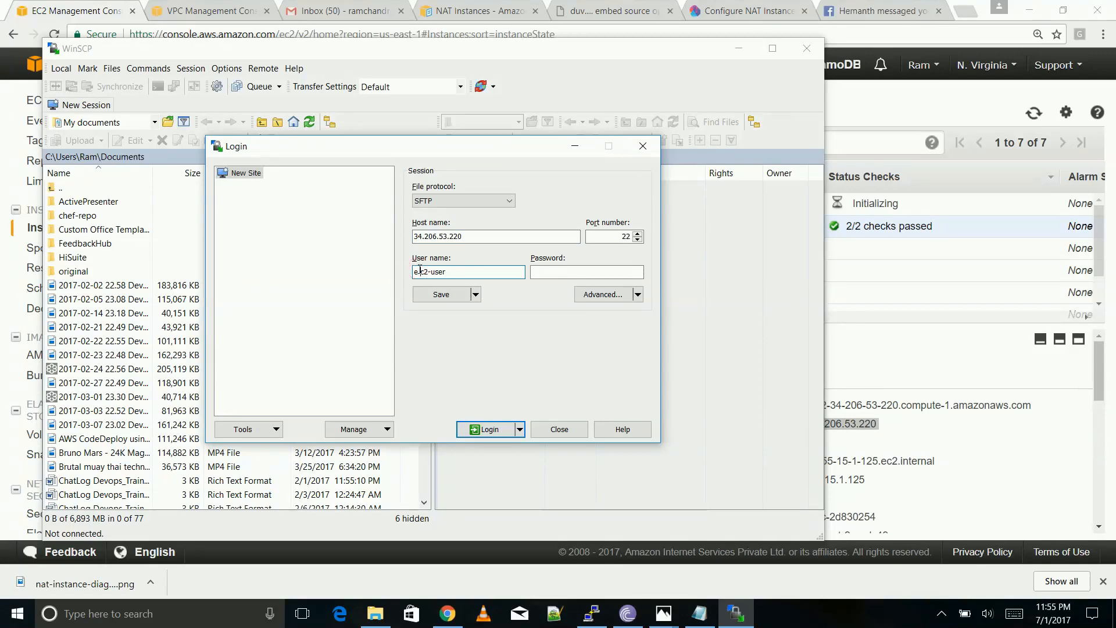
- Set Suresh.ppk from the work folder as the SSH authentication private key file and log in to the NAT instance
left_click(608, 294)
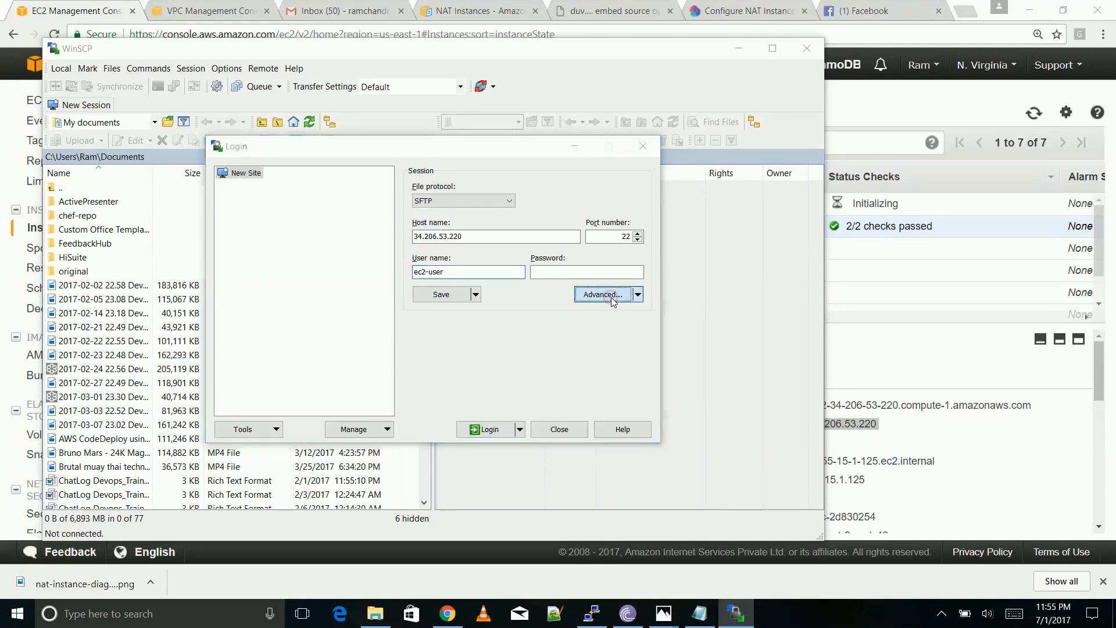
left_click(296, 264)
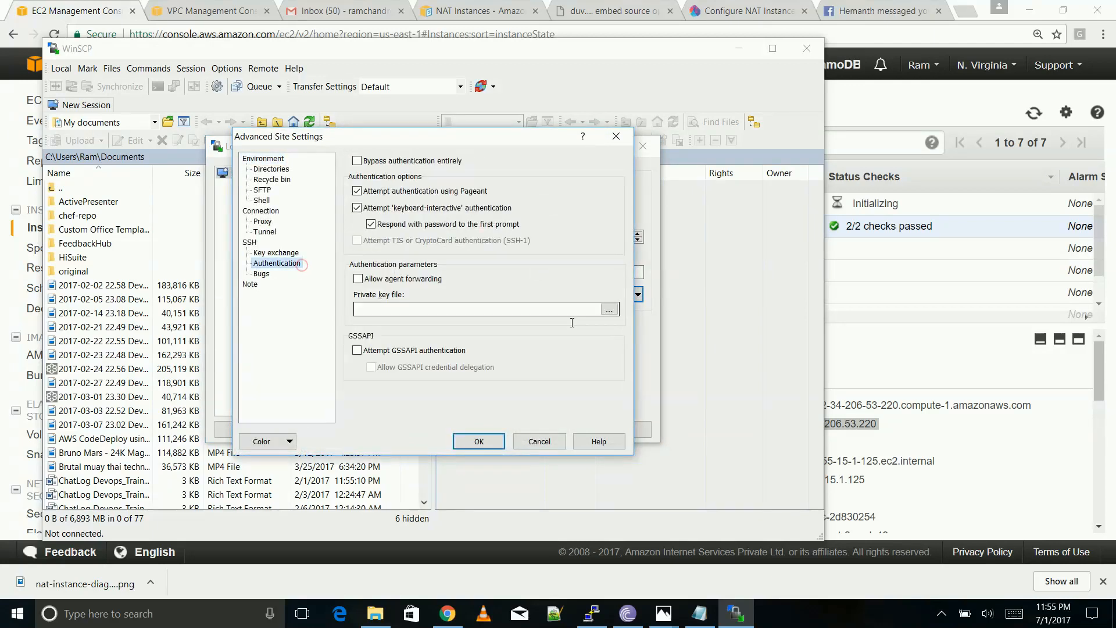
left_click(608, 309)
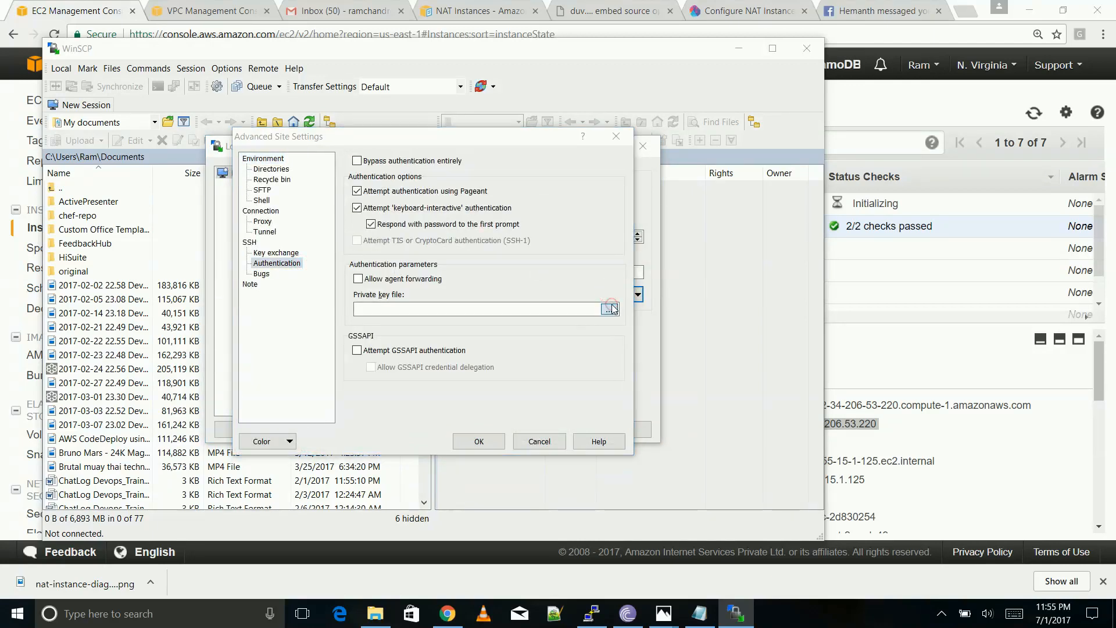
double_click(474, 326)
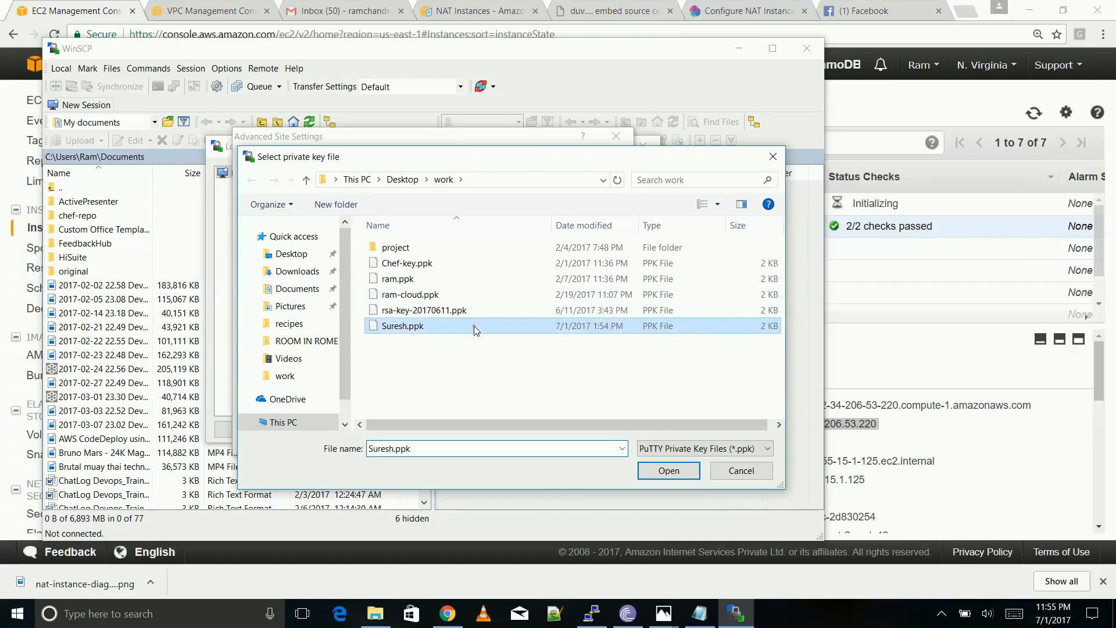
left_click(492, 440)
left_click(493, 435)
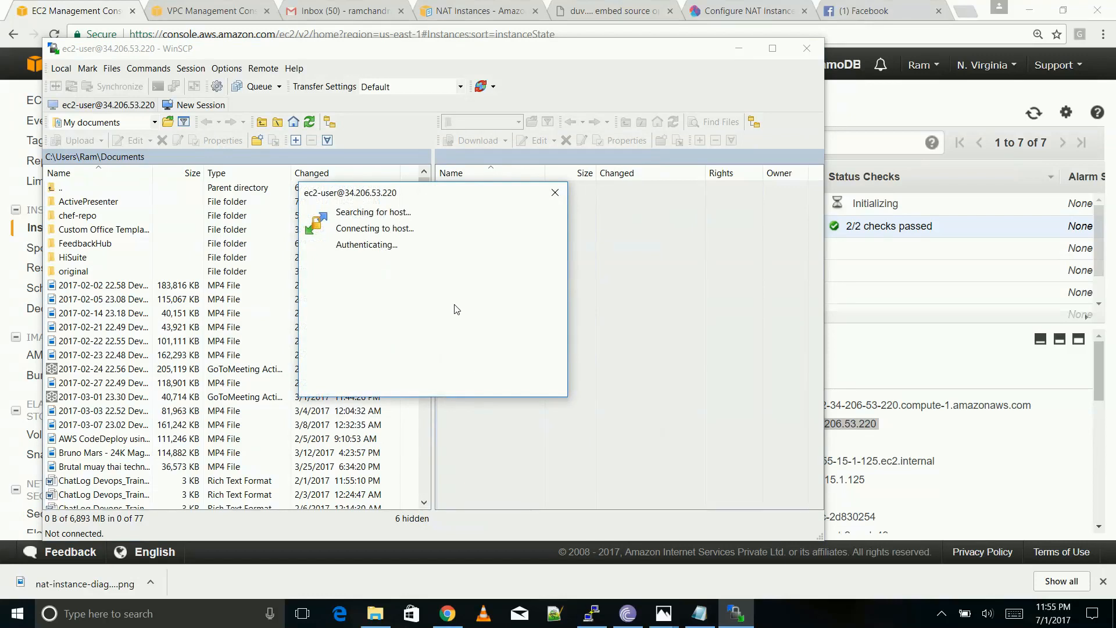
left_click(351, 379)
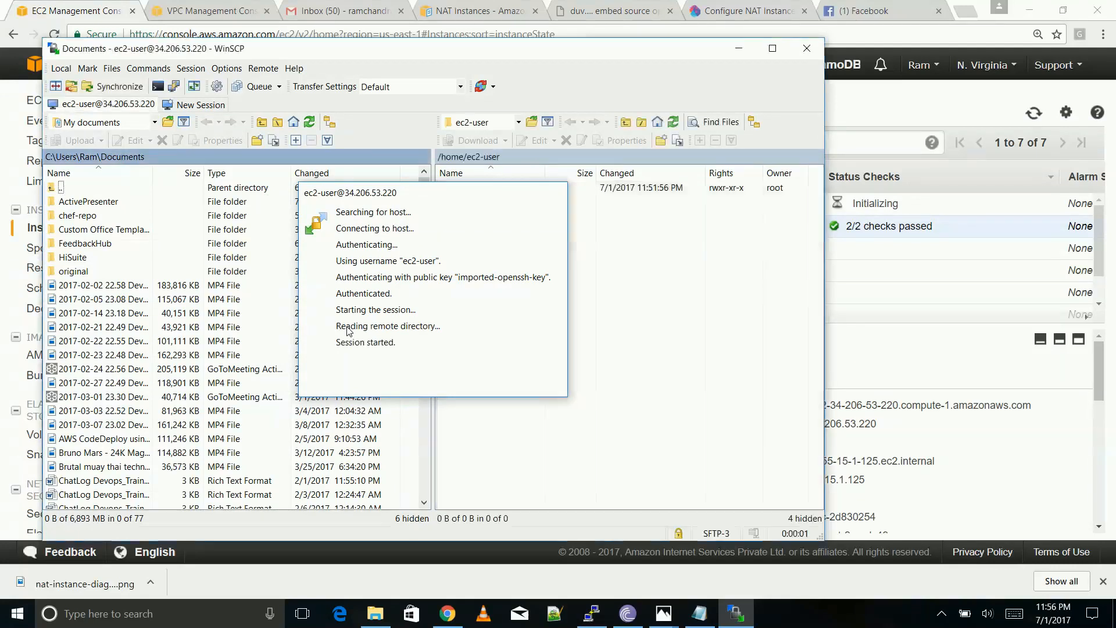
- Browse the local side to the work folder on the Desktop and upload Suresh.pem to /home/ec2-user
left_click(142, 125)
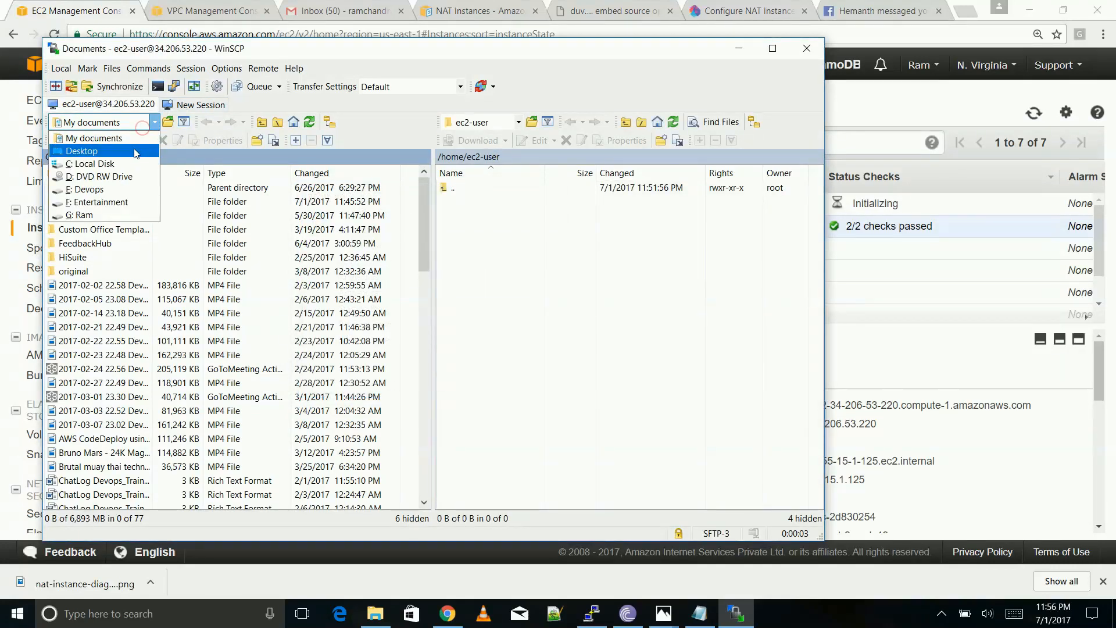
left_click(137, 150)
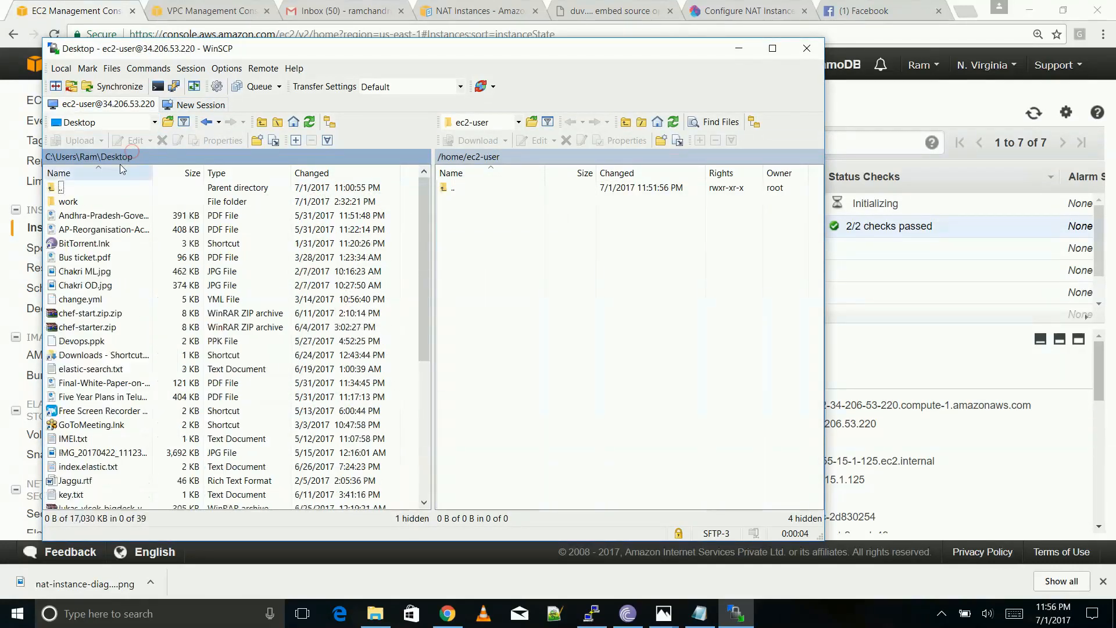
double_click(69, 202)
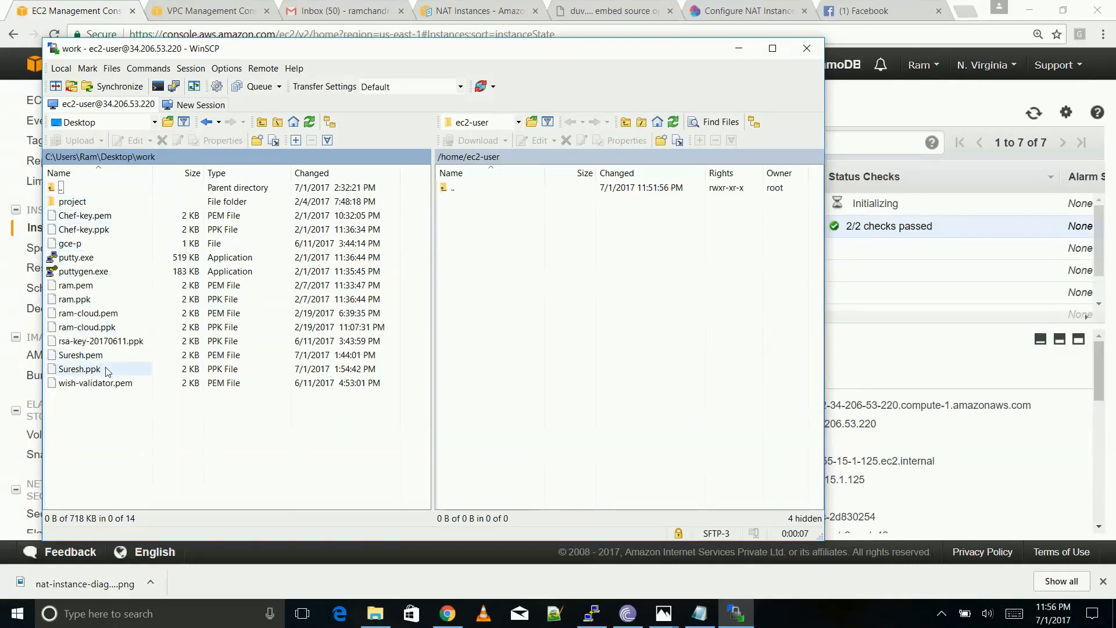
left_click_drag(80, 355, 628, 348)
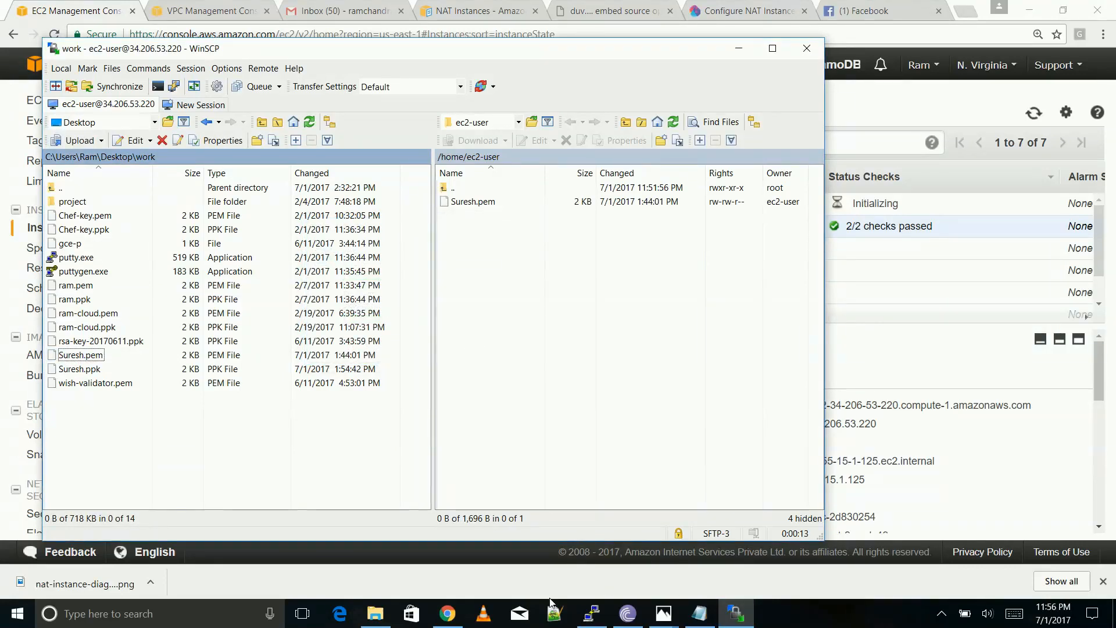
- Switch to the PuTTY session on the NAT instance and list the home directory with ls -lrt
left_click(591, 614)
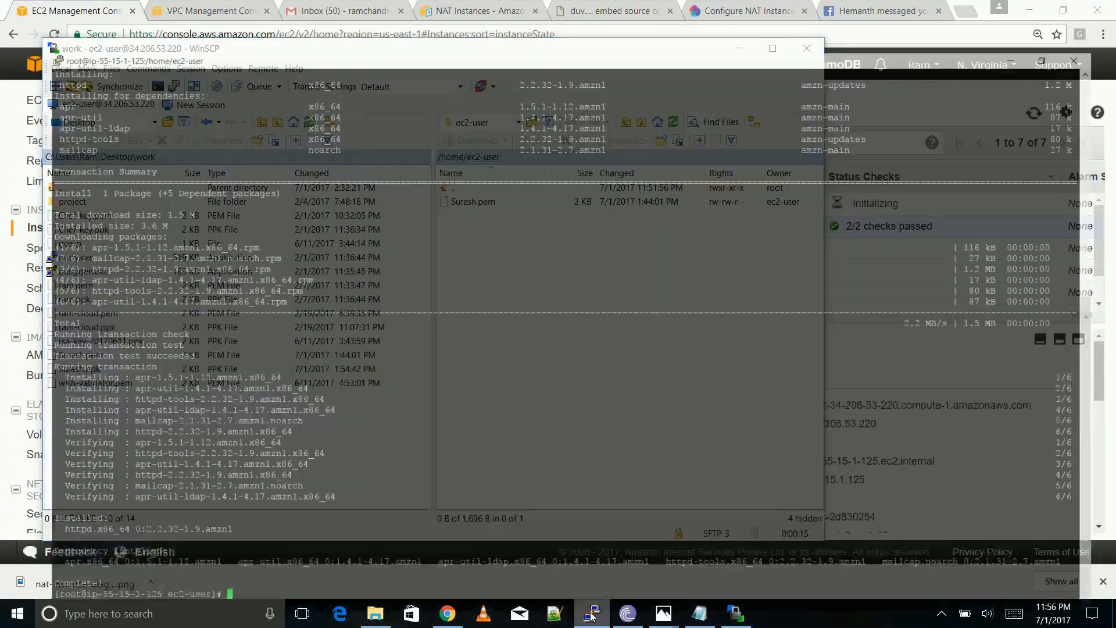
type("l slrt'")
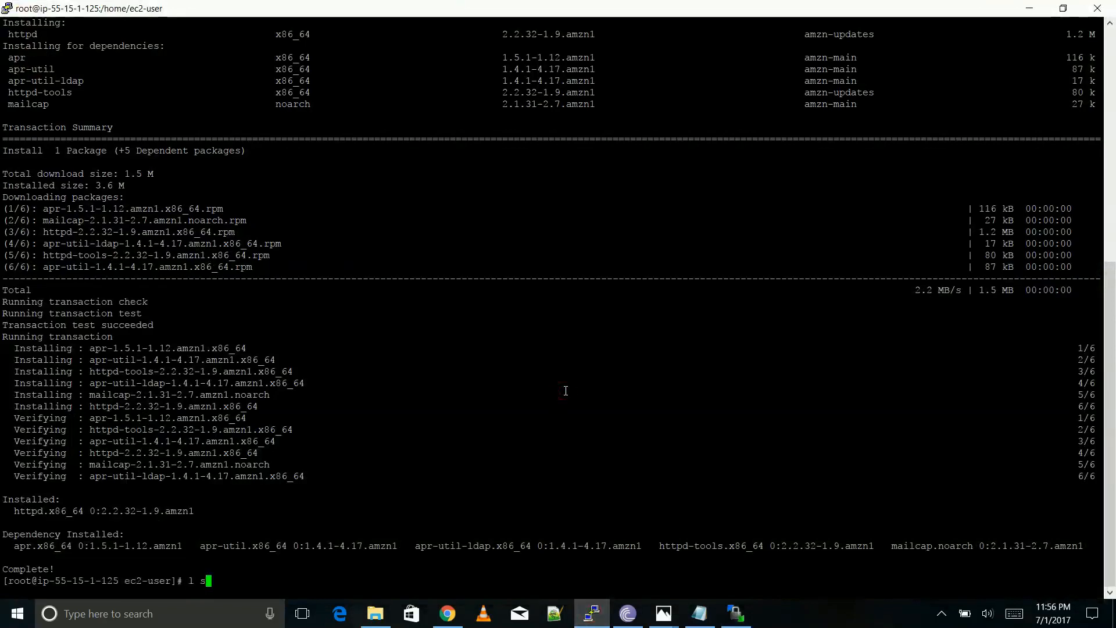
key("BackSpace")
key("BackSpace")
key("BackSpace")
key("BackSpace")
key("BackSpace")
key("BackSpace")
key("BackSpace")
type("lw -lrt")
key("Return")
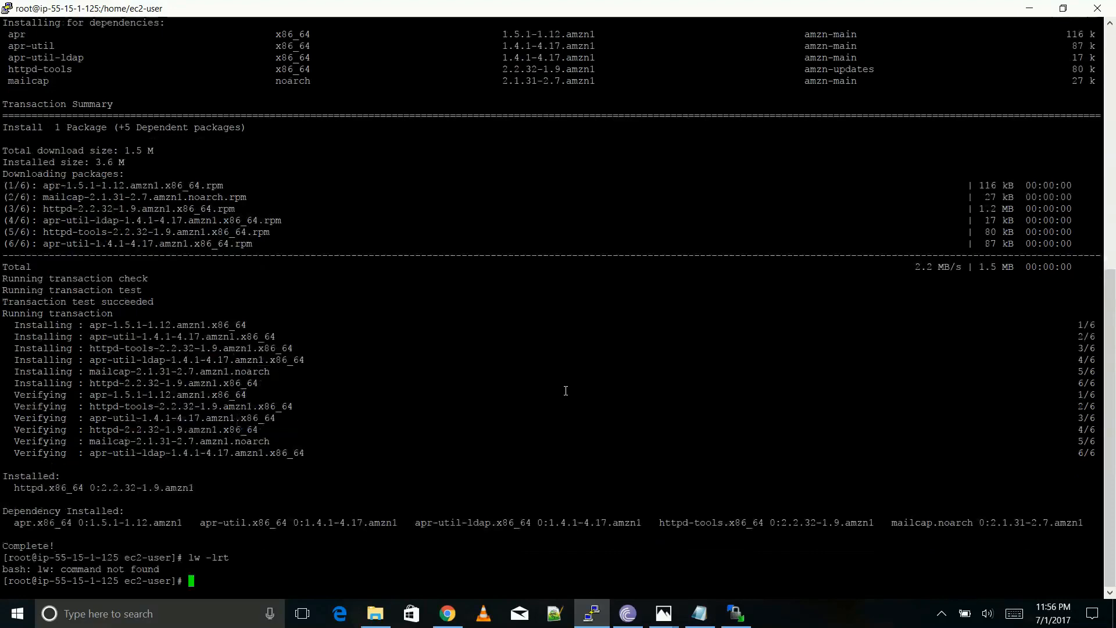
type("ls -lrt")
key("Return")
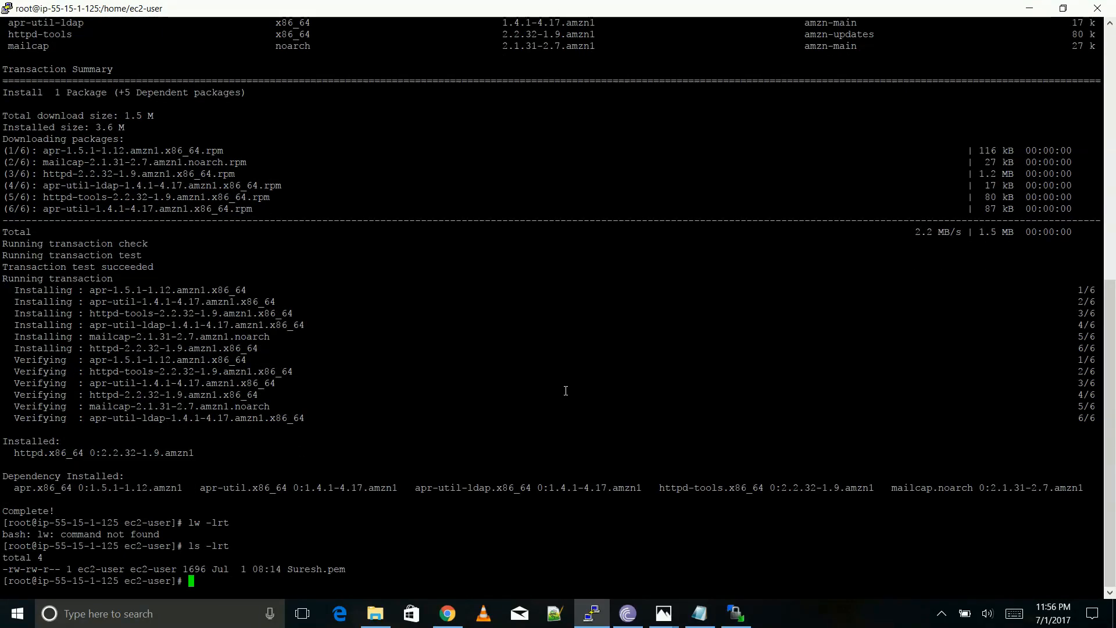
- Begin the command ssh -i Suresh.pem ec2-user@ and copy Private-Instance's private IP from the EC2 console in Chrome
type("ssh -i Su")
key("Tab")
type("ec2-user")
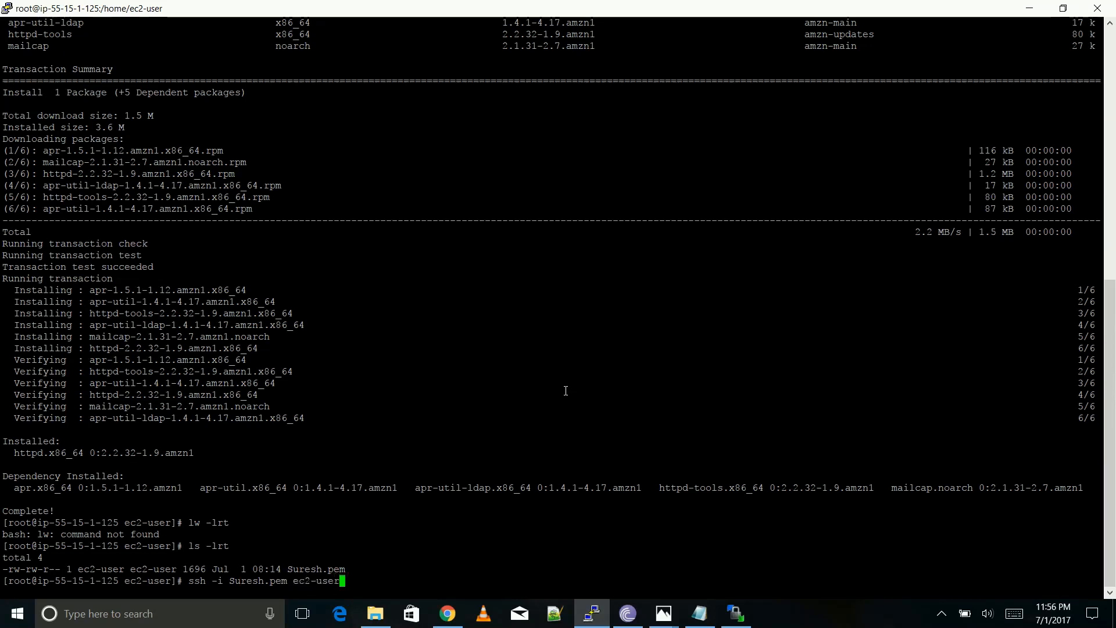
type("@")
key("alt+Tab")
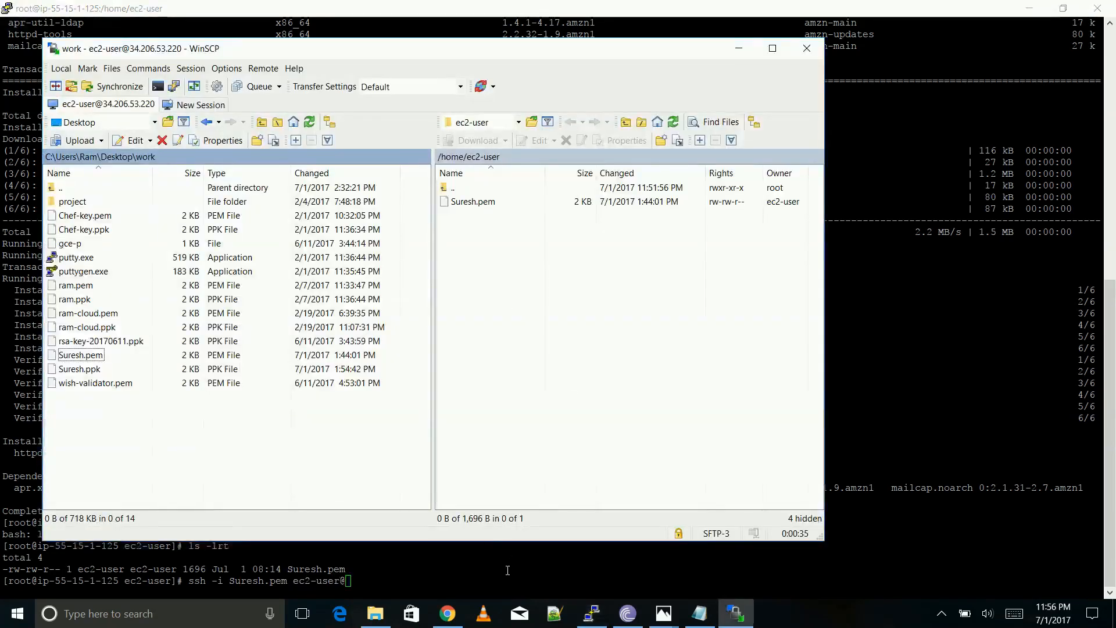
left_click(447, 613)
left_click(191, 225)
left_click(190, 211)
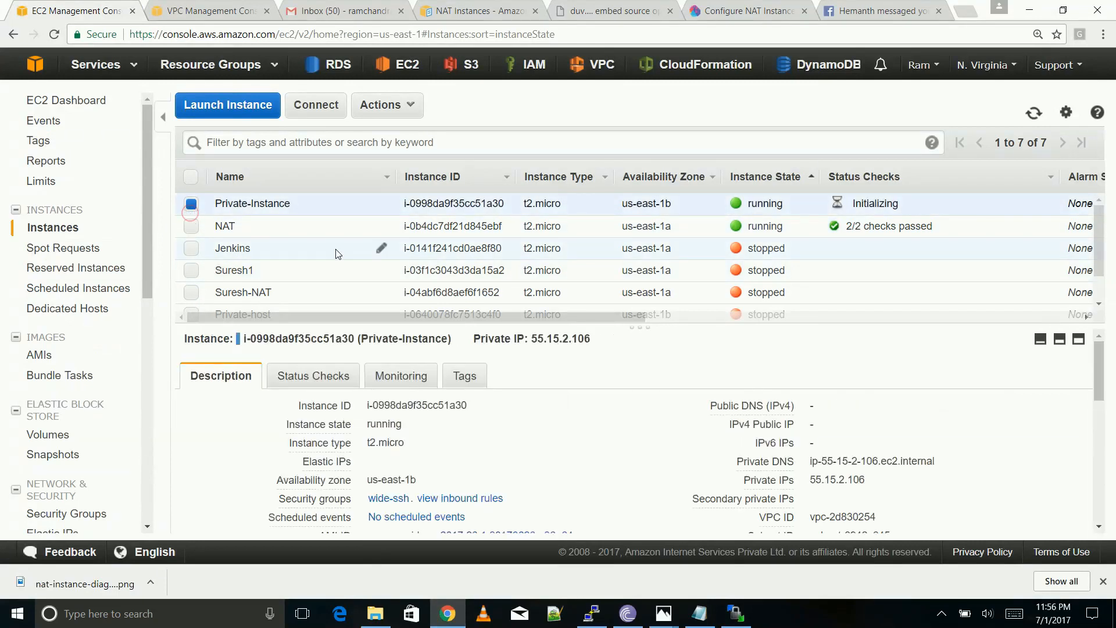
double_click(834, 479)
key("super+c")
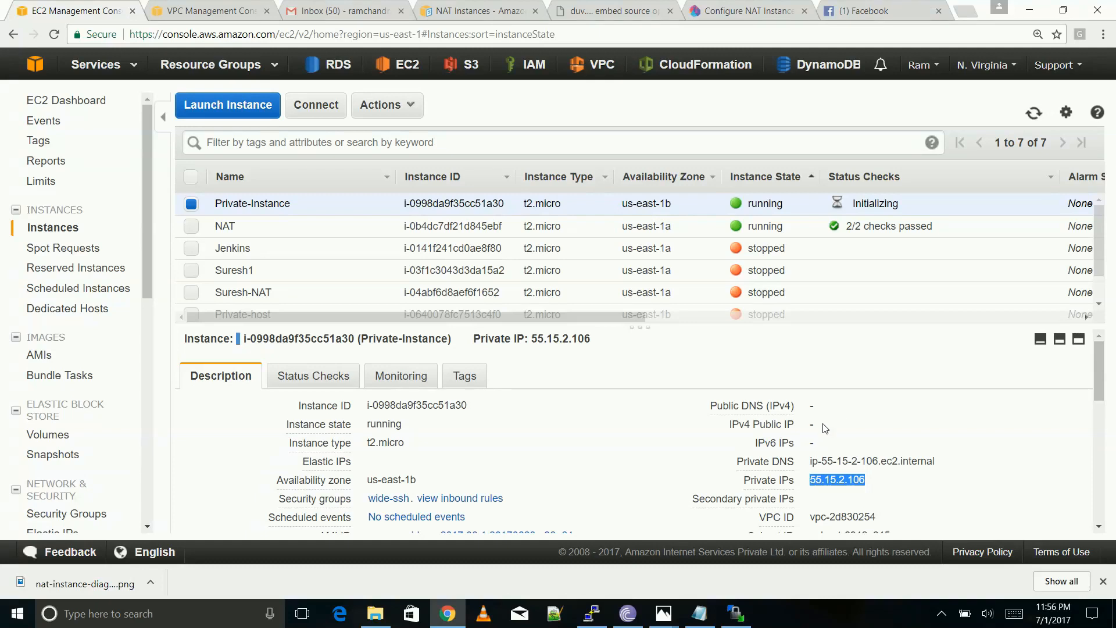
- Return to PuTTY, complete the ssh command with the copied address 55.15.2.106 and connect, answering yes to the host prompt
key("alt+Tab")
key("alt+Tab")
key("alt+Tab")
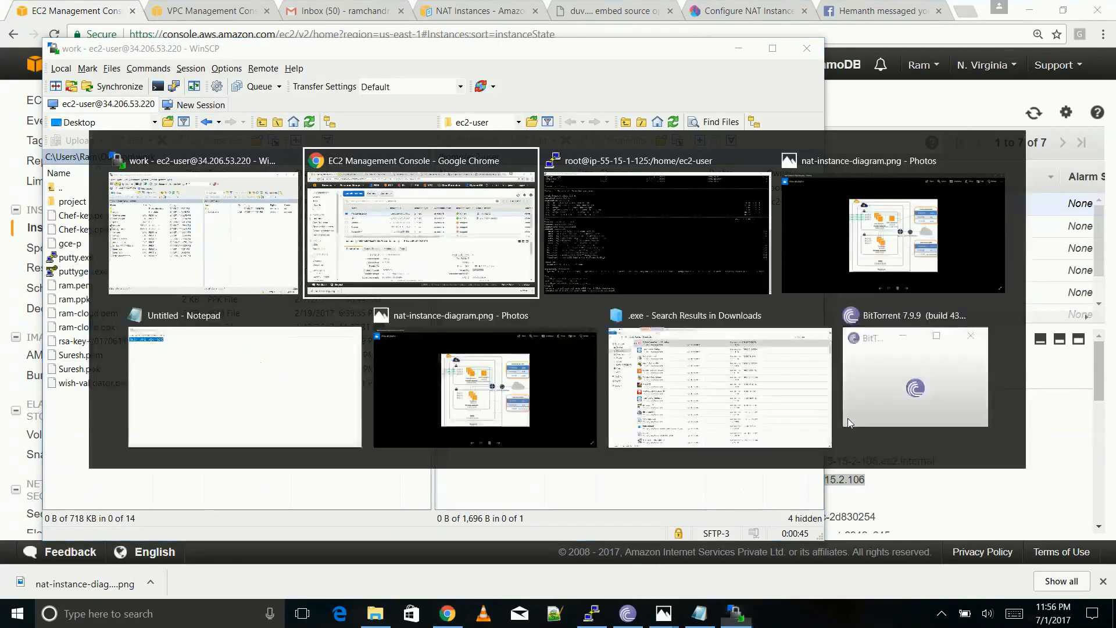
right_click(781, 381)
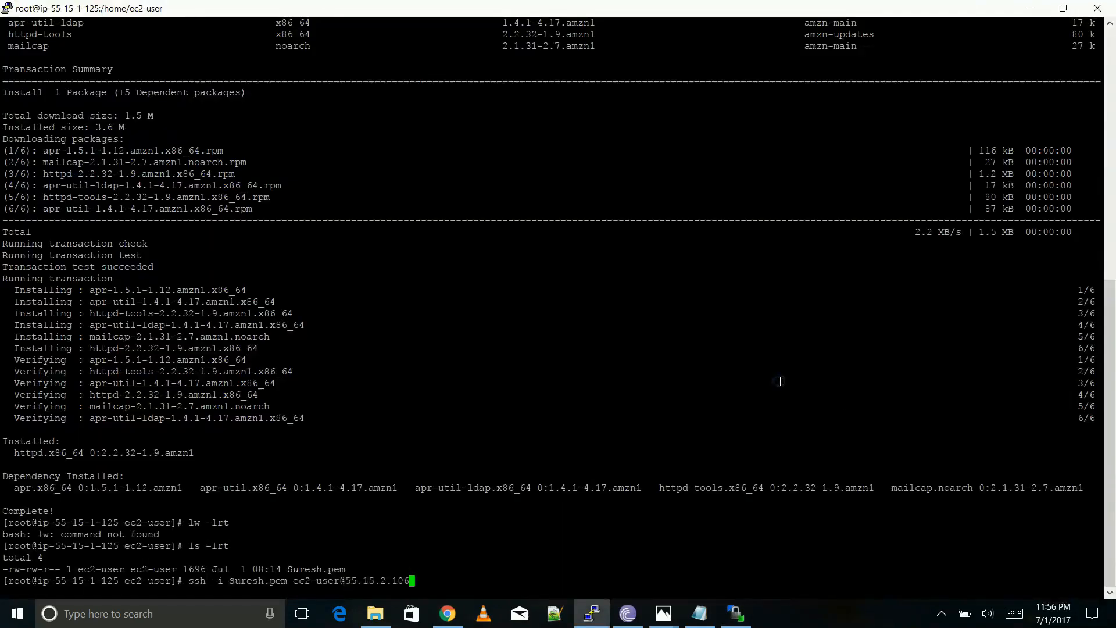
key("Return")
type("yes")
key("Return")
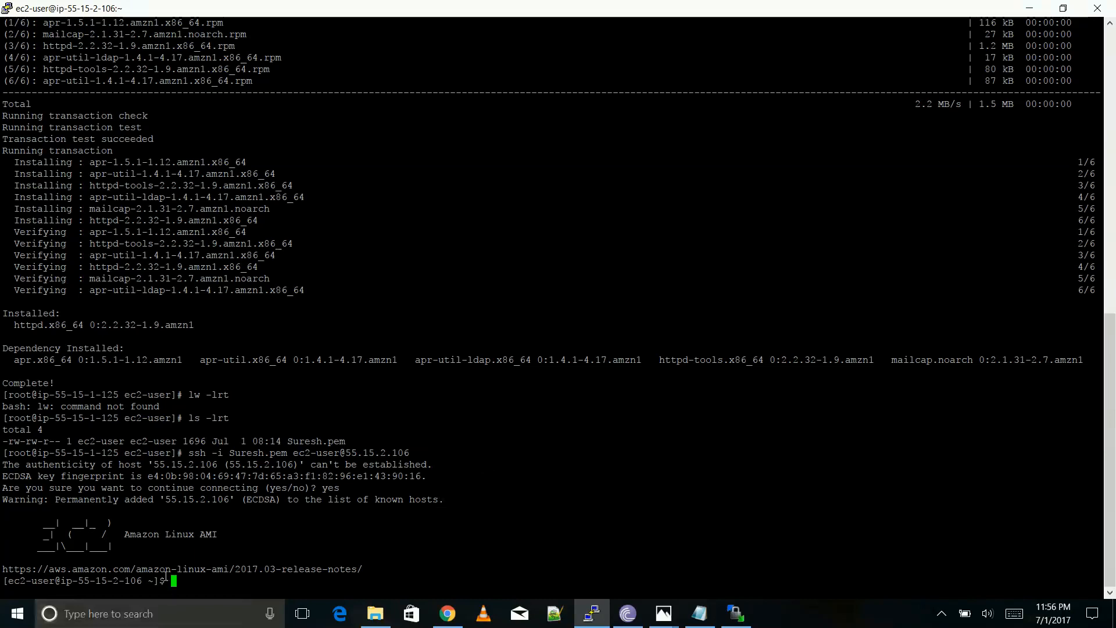
- Compare the IP addresses in the two shell prompts with Private-Instance's private IP in the EC2 console
left_click_drag(122, 415, 58, 415)
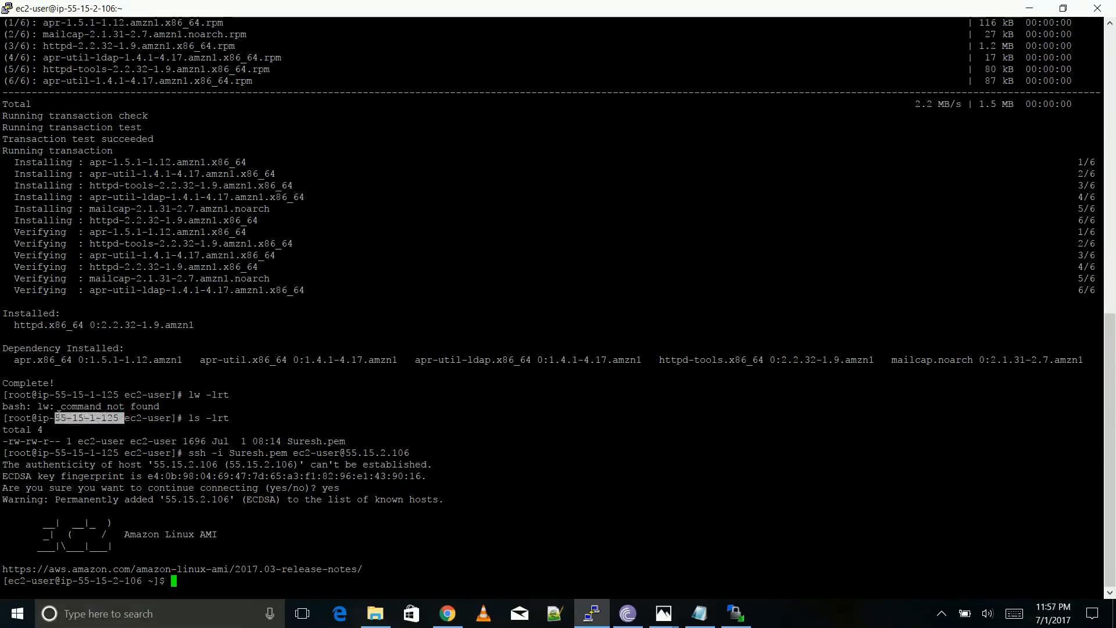
left_click(93, 416)
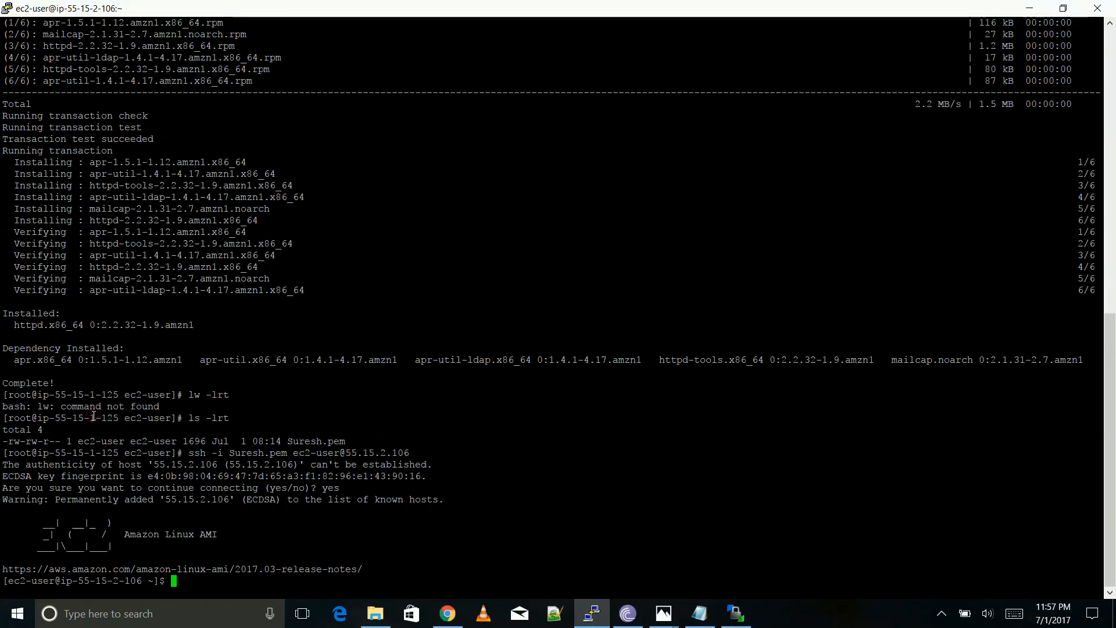
left_click_drag(148, 580, 85, 580)
key("alt+Tab")
key("alt+Tab")
key("alt+Tab")
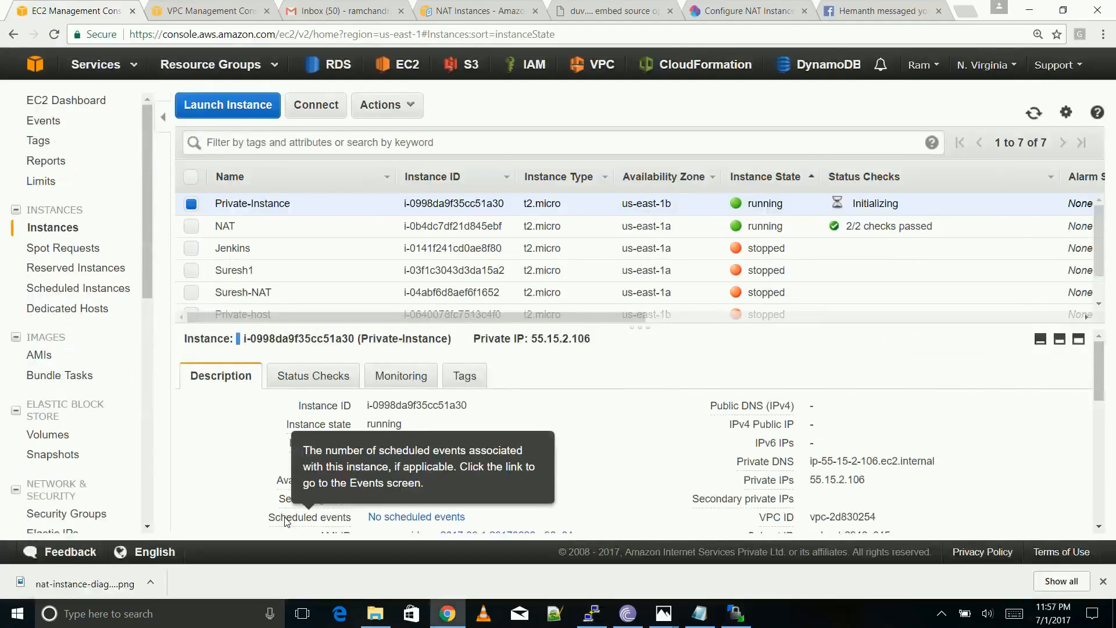
left_click_drag(814, 481, 878, 485)
left_click(879, 486)
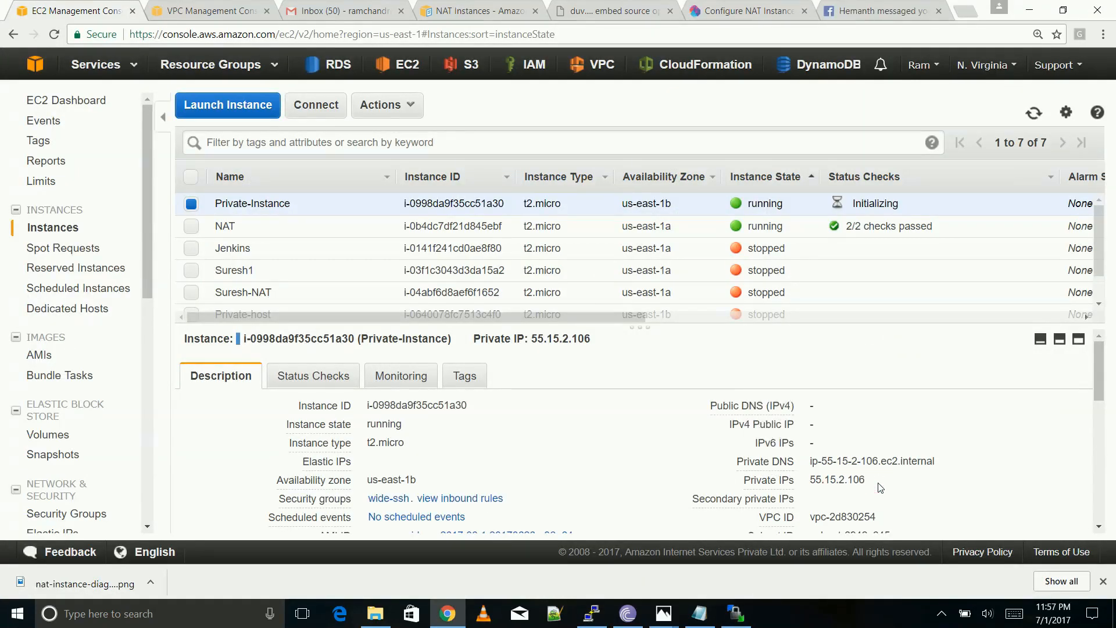
- Switch back to PuTTY, open a root shell on the private instance with sudo -s and run ls -lrt
left_click(592, 614)
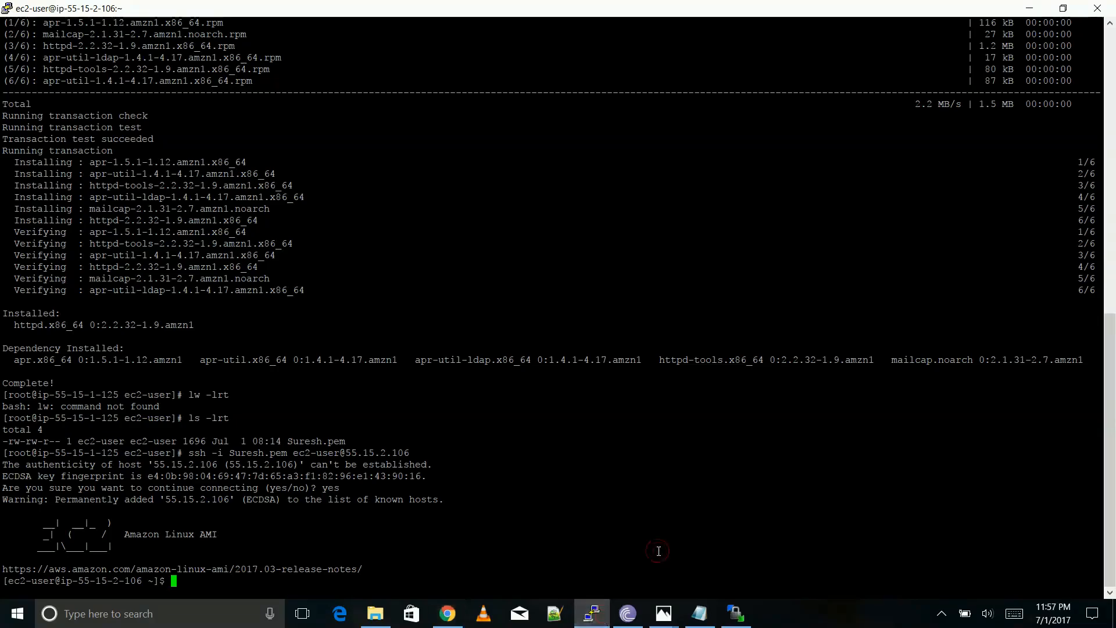
key("Return")
key("Return")
key("Return")
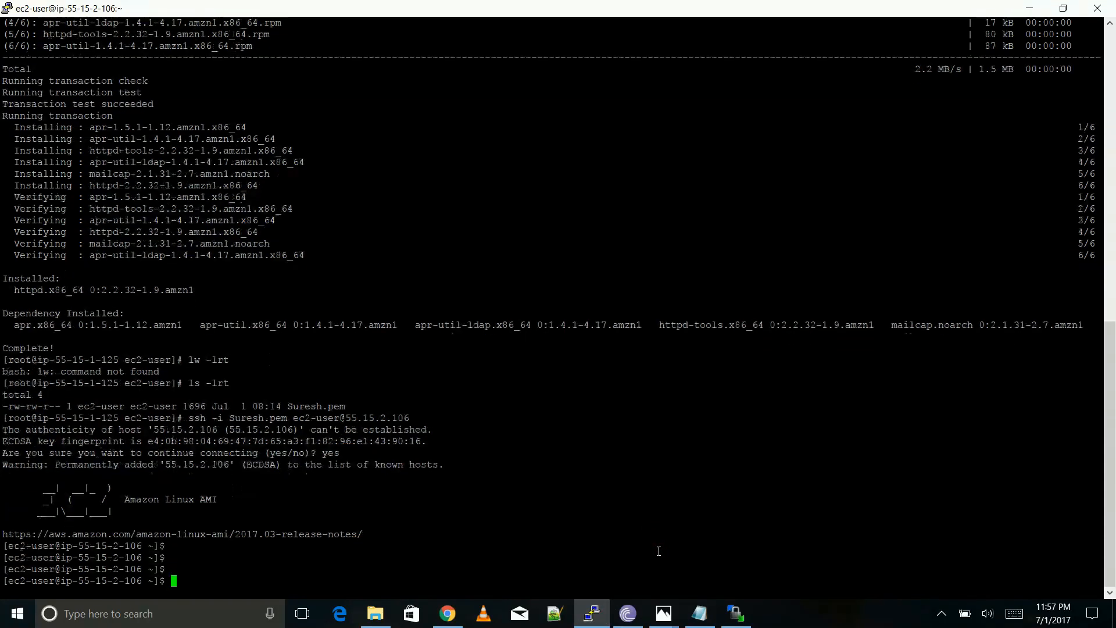
type("sudo -s")
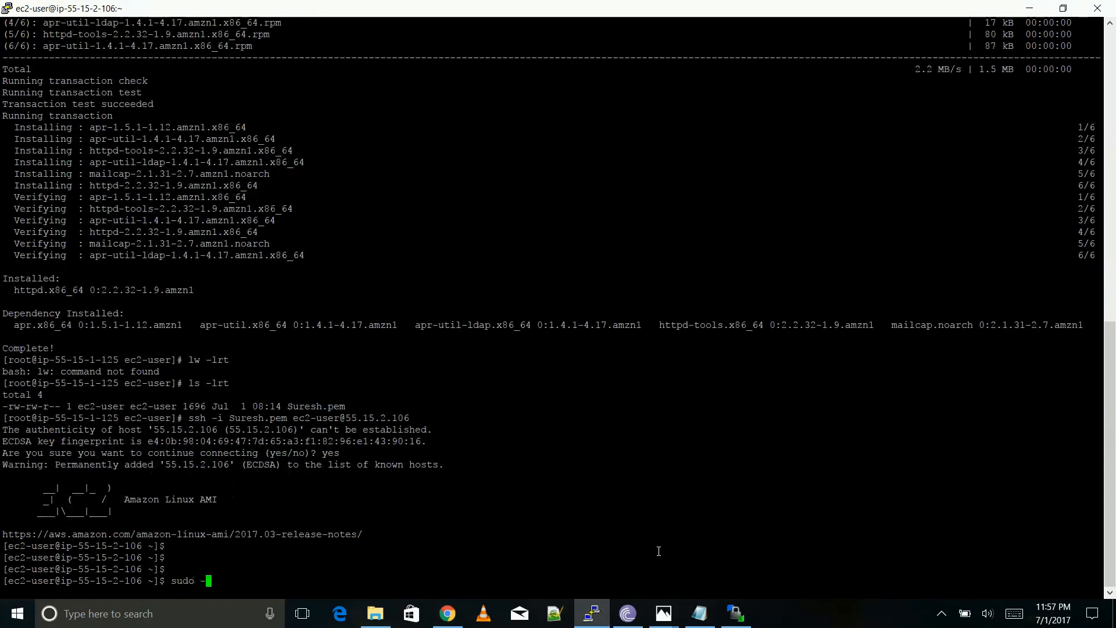
key("Return")
type("ls -lrt")
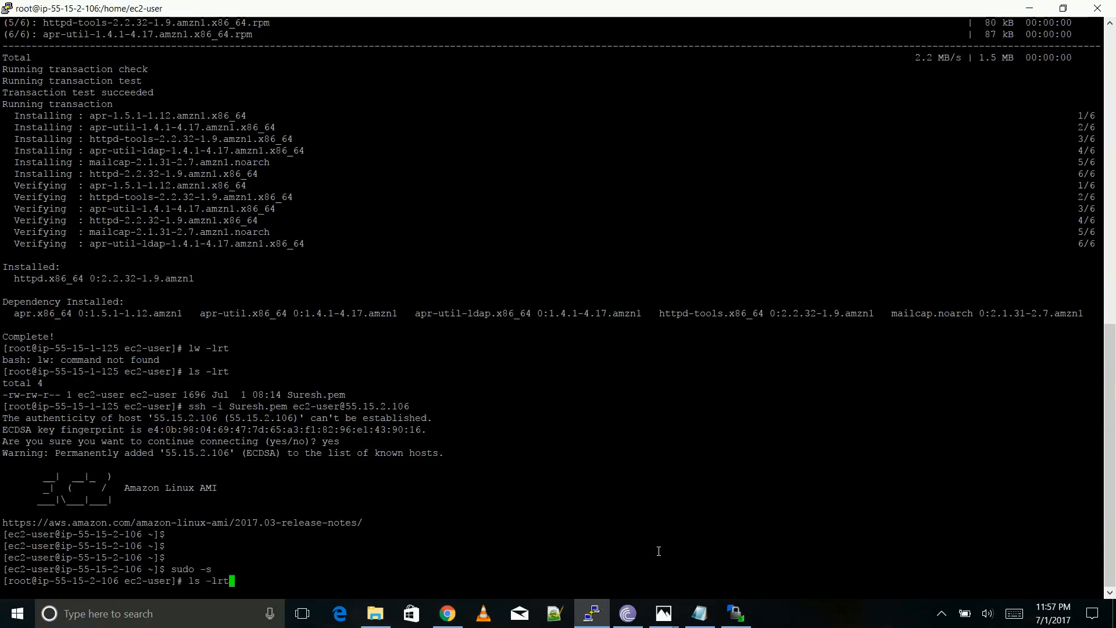
key("Return")
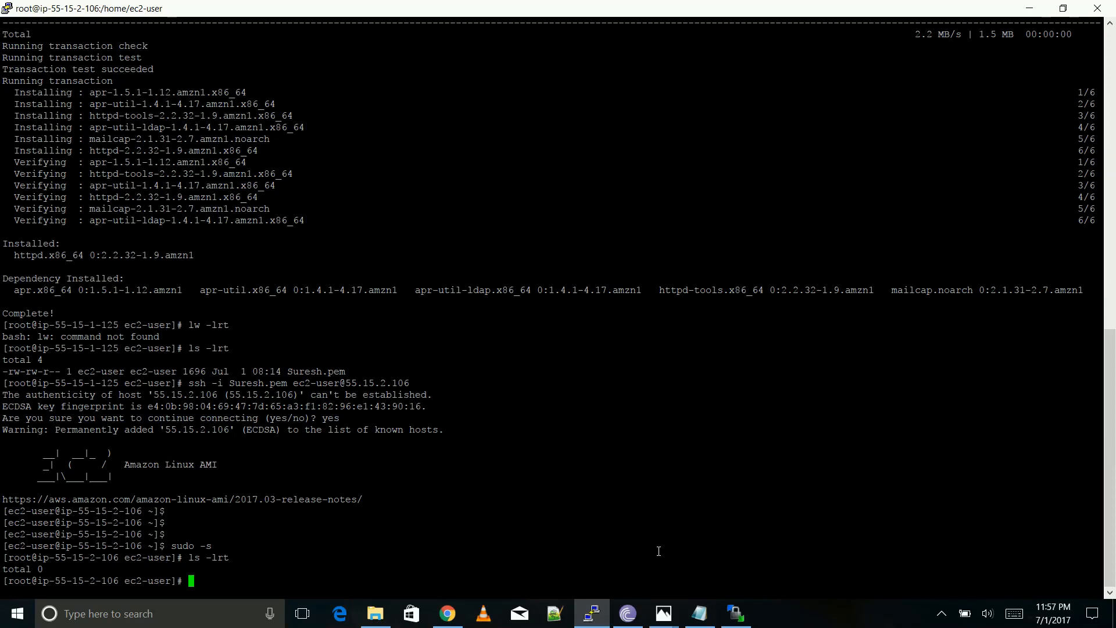
- Try to install httpd on the private instance with yum install httpd -y
type("yum install httpd -u")
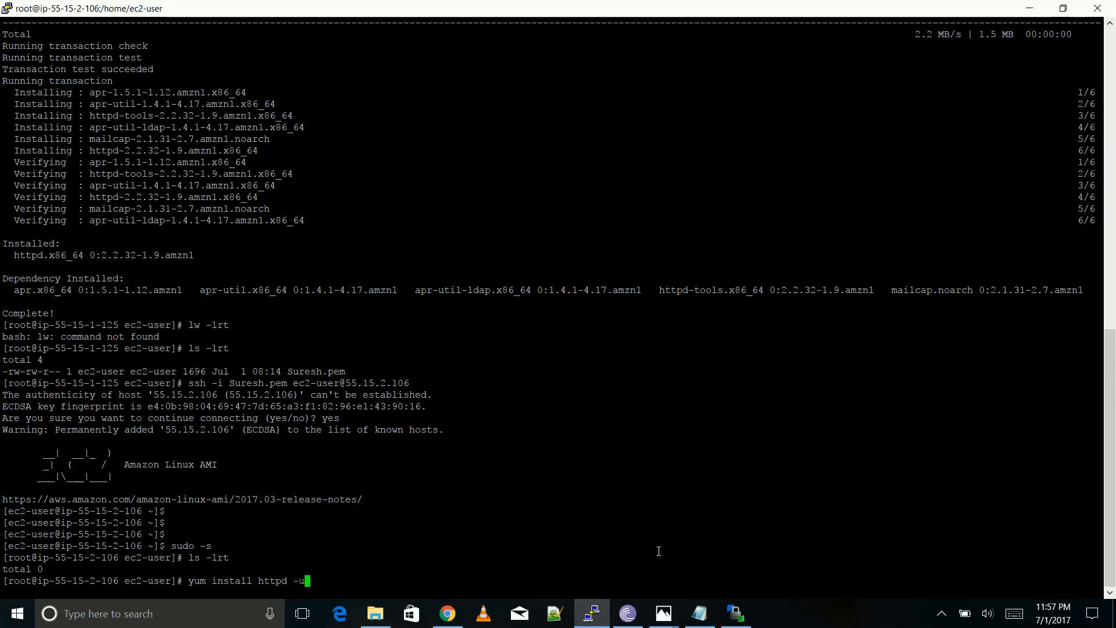
key("BackSpace")
type("y")
key("Return")
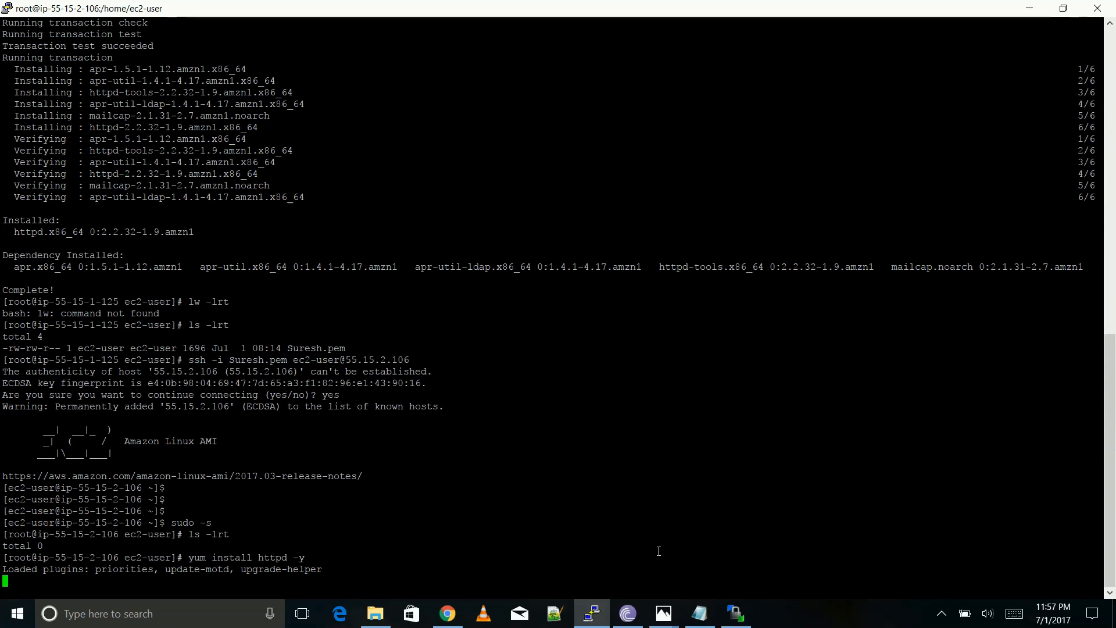
- Switch to Photos and review the route tables in nat-instance-diagram.png, leaving the diagram at the end
left_click(689, 618)
mouse_move(664, 614)
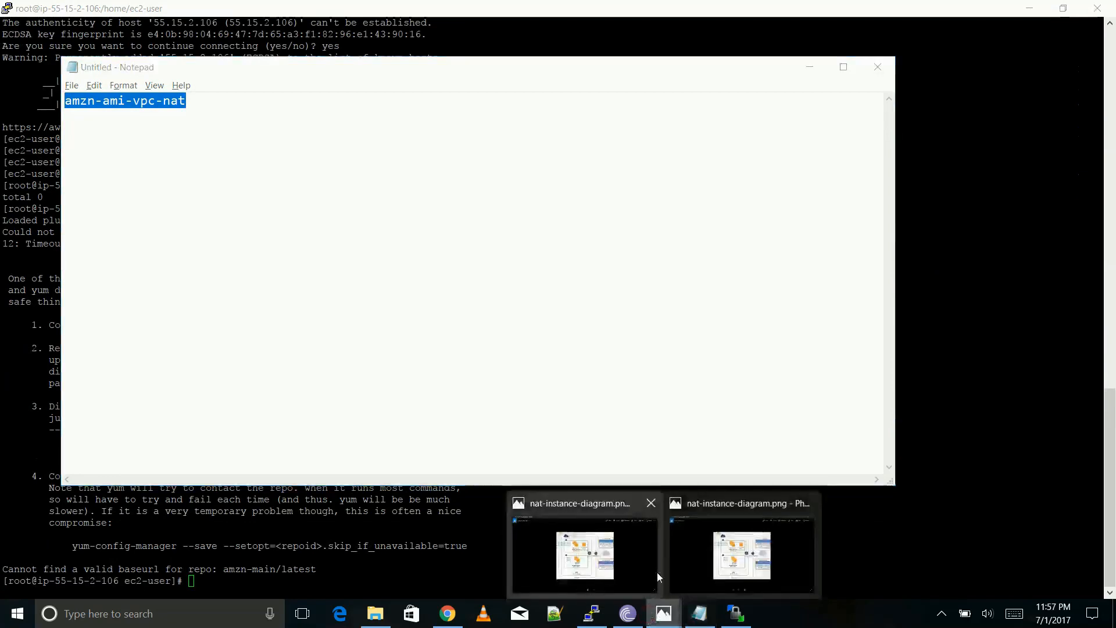
left_click(703, 563)
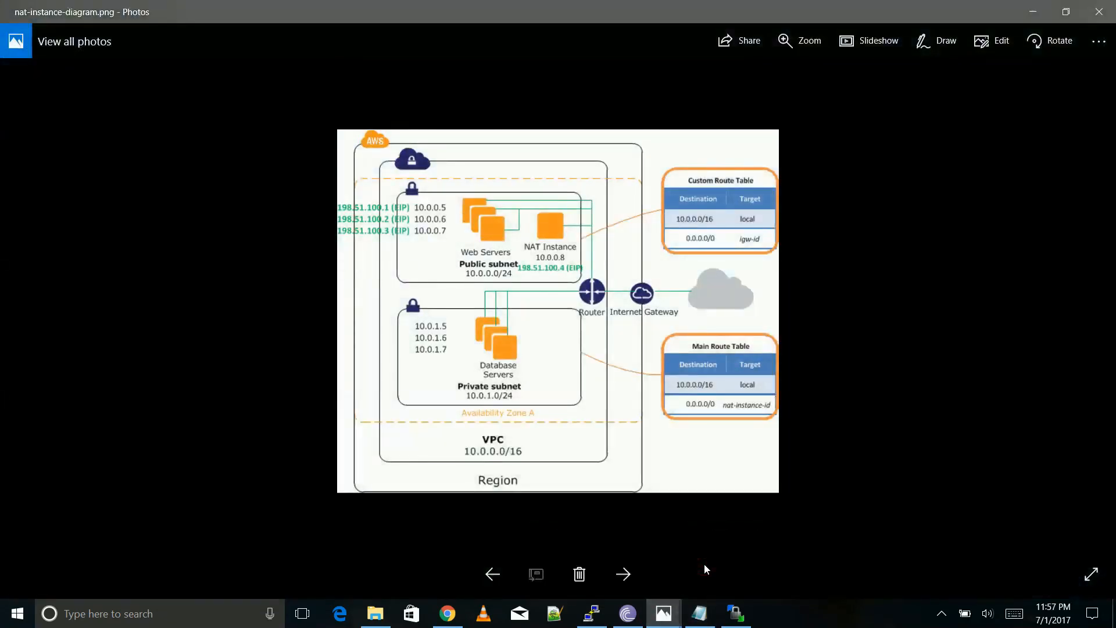
key("alt+Tab")
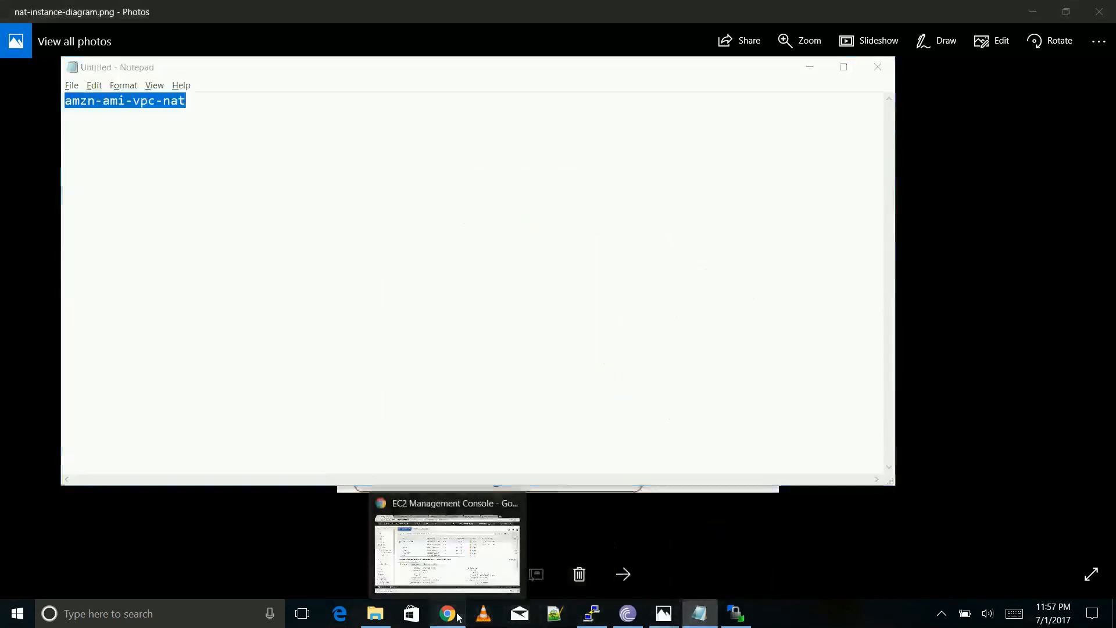
- Switch to the EC2 console in Chrome and clear the selection of Private-Instance in the instance list
left_click(447, 613)
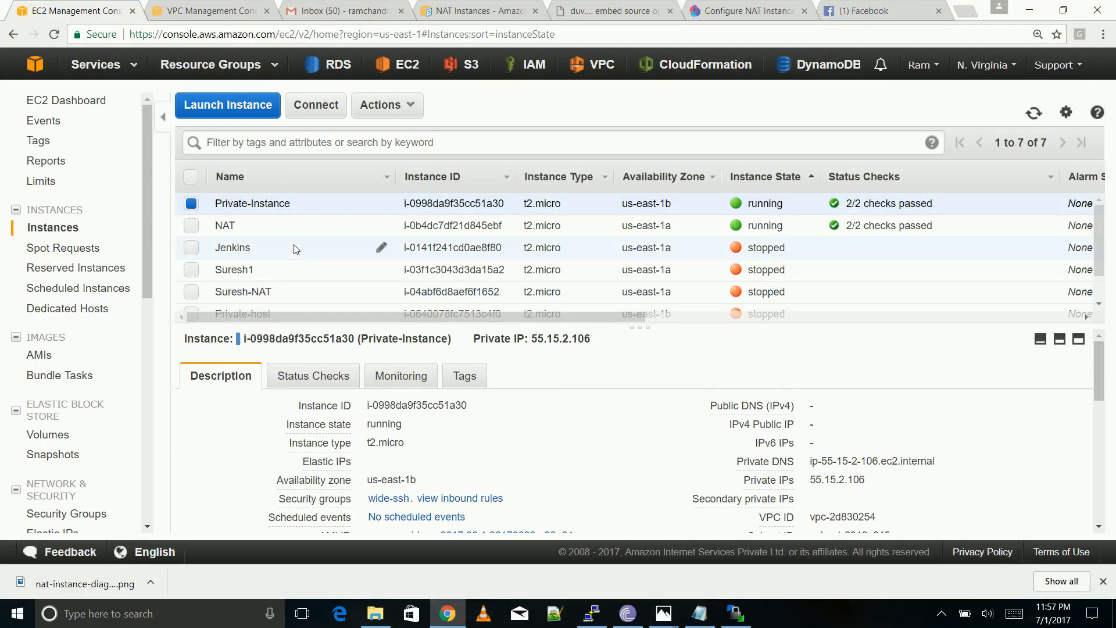
left_click(192, 202)
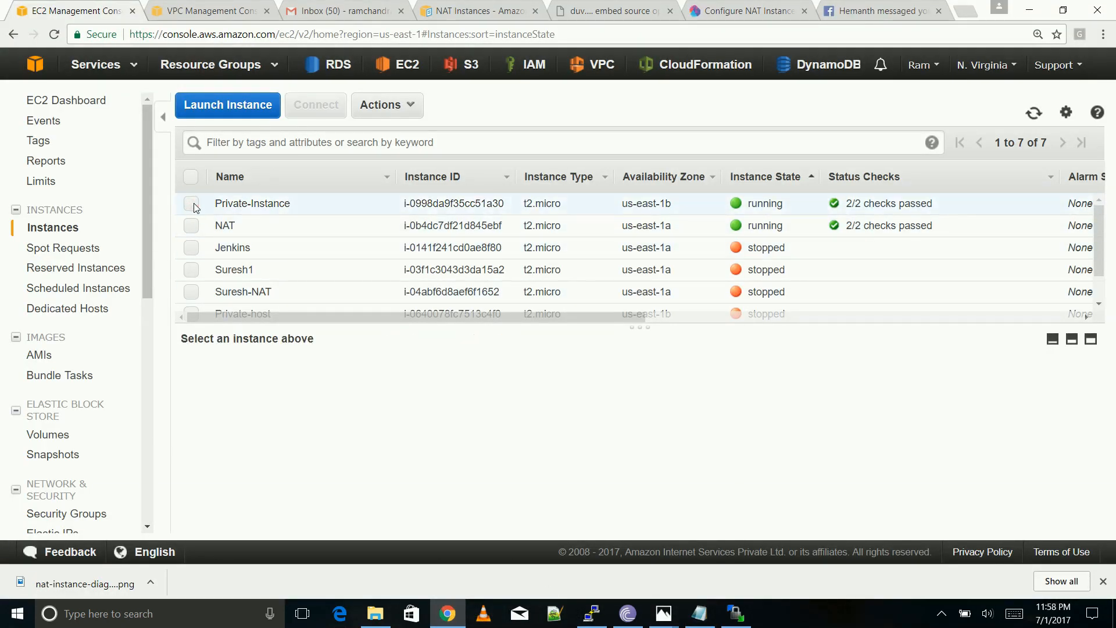
left_click(193, 205)
left_click(192, 203)
- Switch to PuTTY and examine the mirror list message in the yum install httpd output
left_click(591, 613)
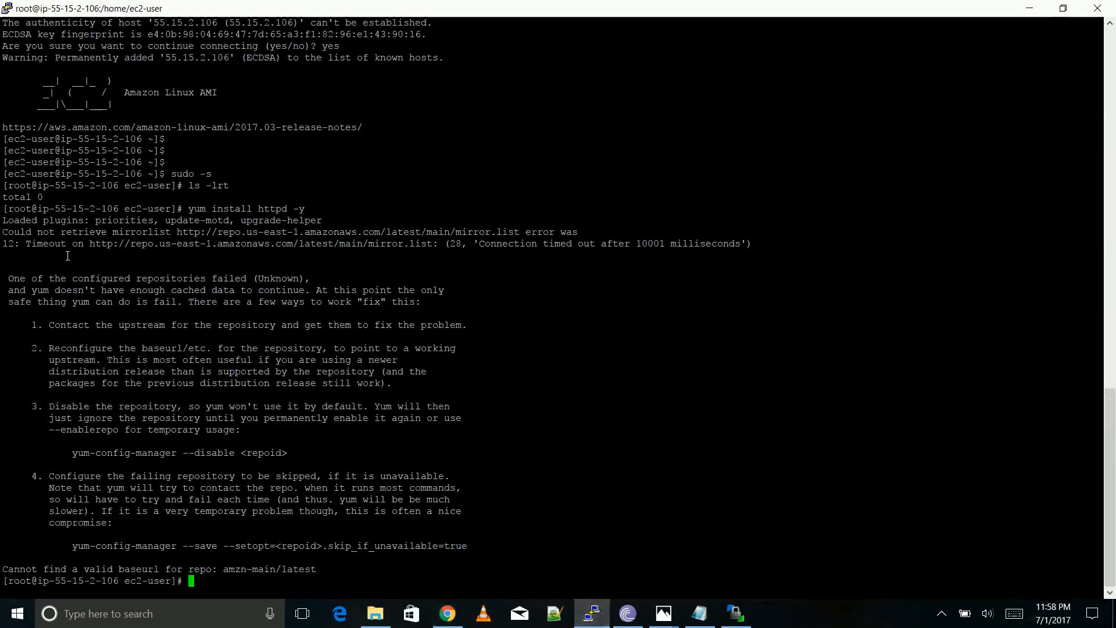
left_click_drag(37, 231, 192, 232)
left_click(190, 233)
- Switch back to Chrome, show the route tables in the VPC console and enlarge the list area
key("alt+Tab")
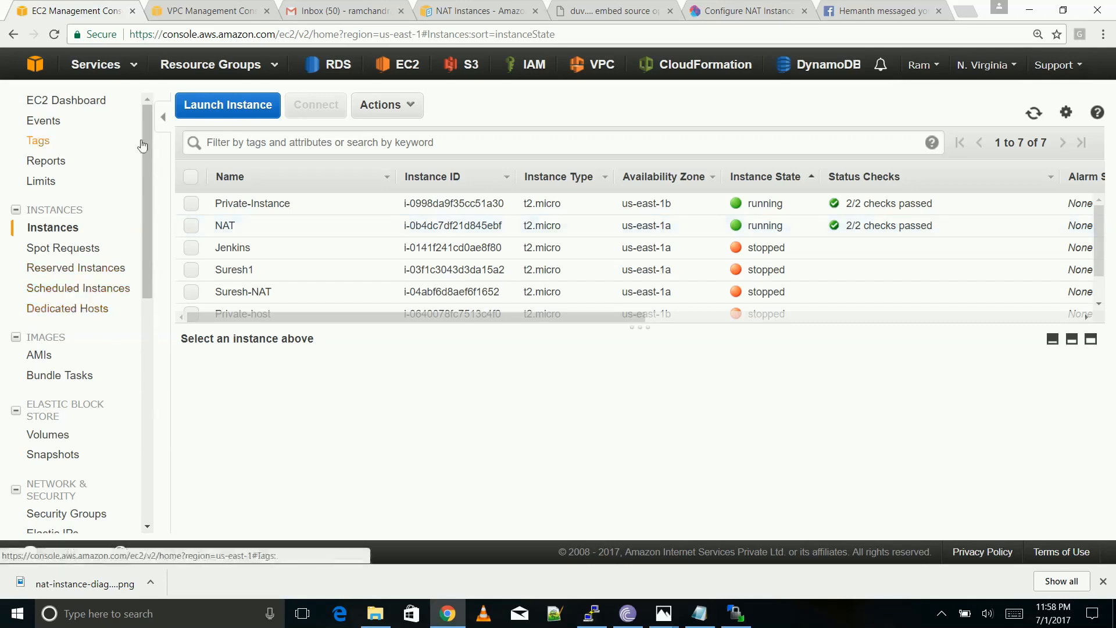
left_click(193, 13)
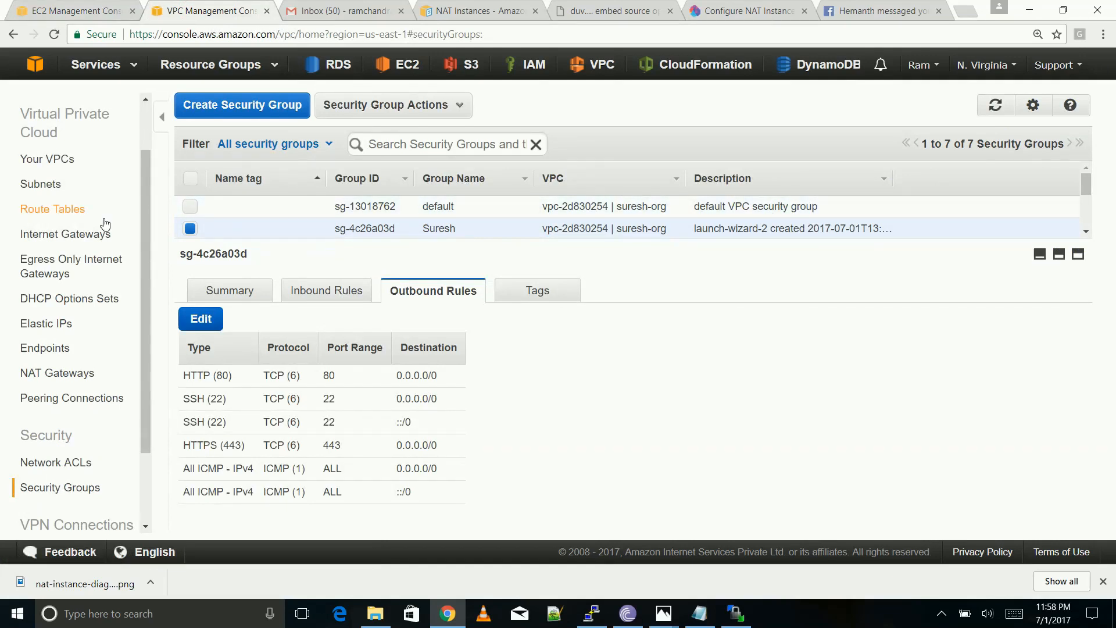
left_click(65, 215)
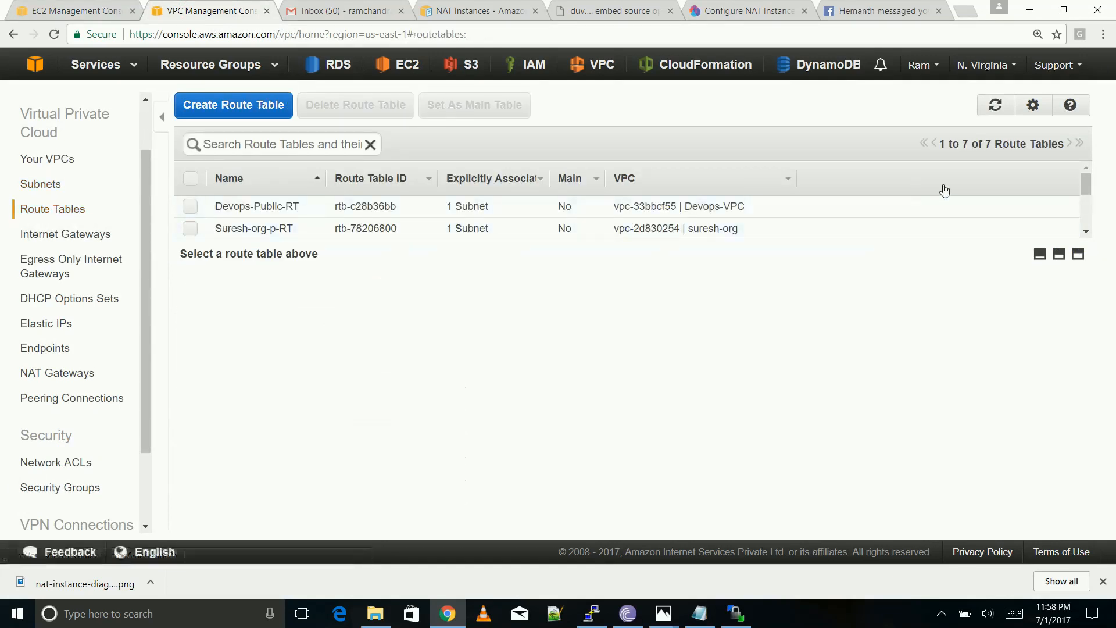
left_click(1059, 254)
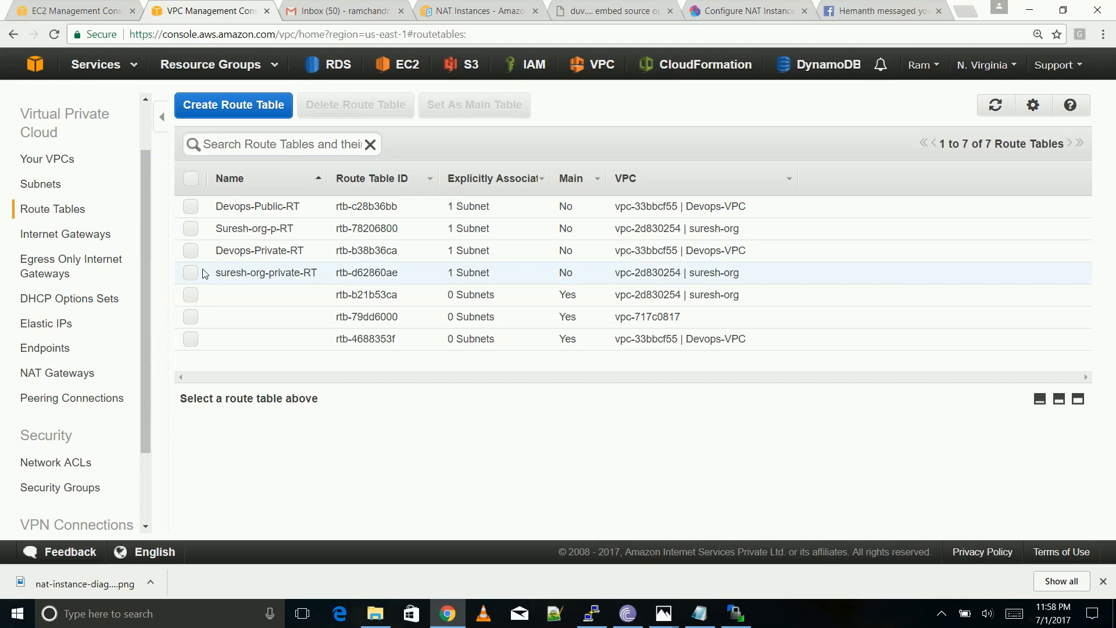
left_click(191, 227)
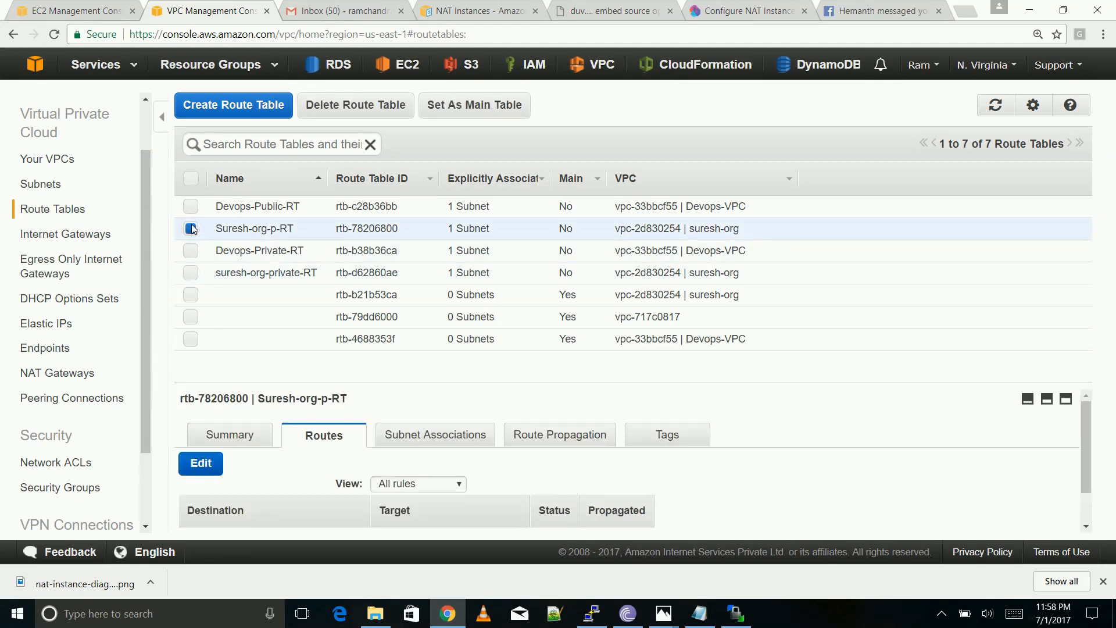
left_click(191, 227)
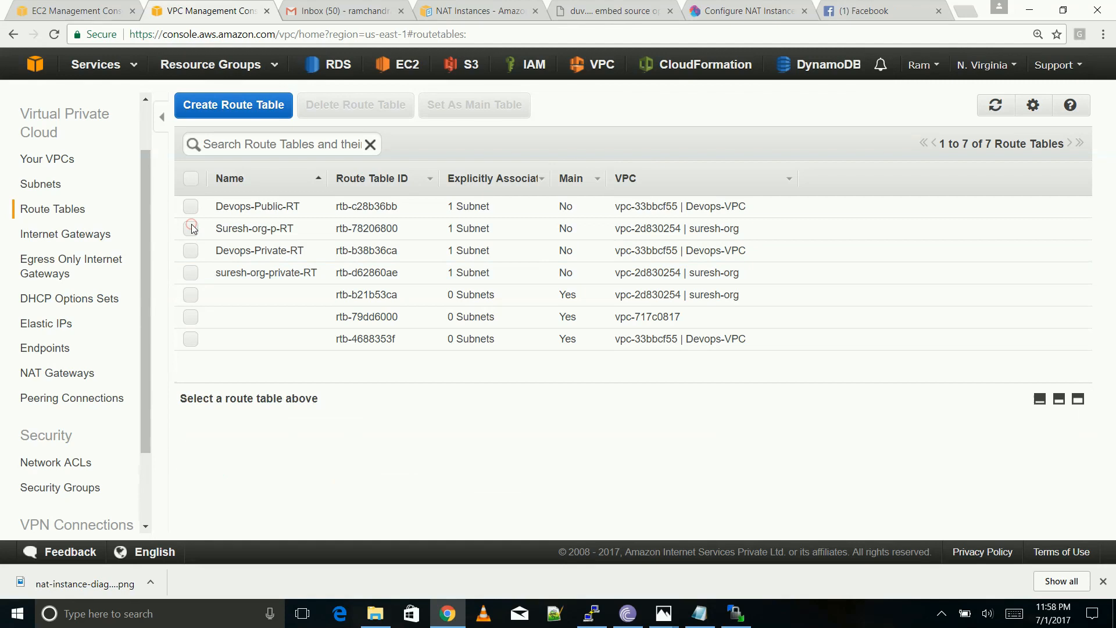
left_click(191, 273)
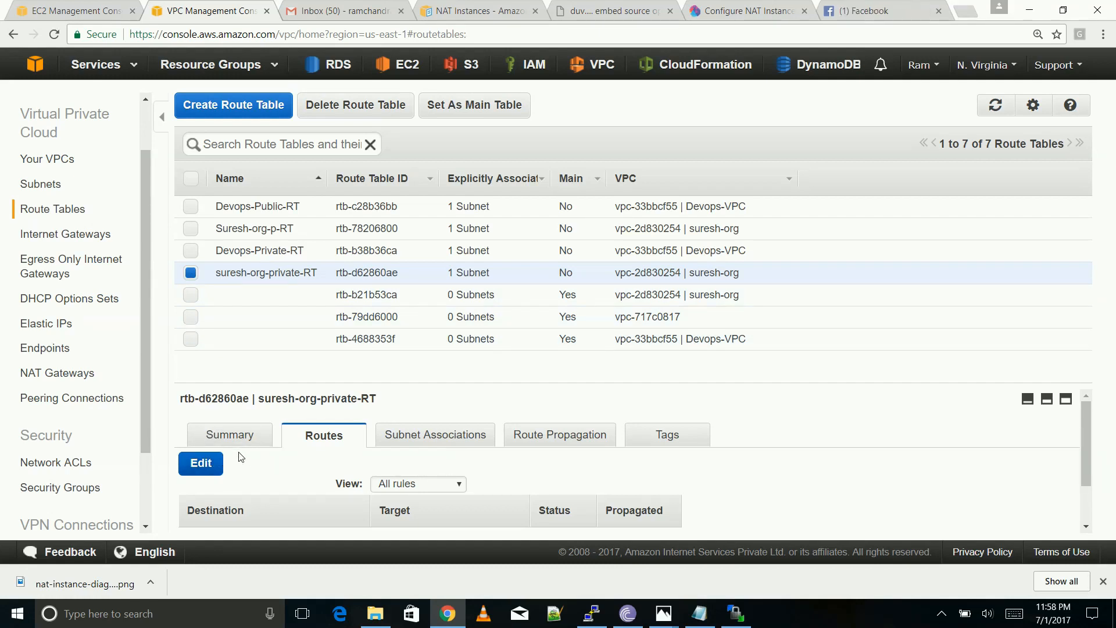
left_click(210, 468)
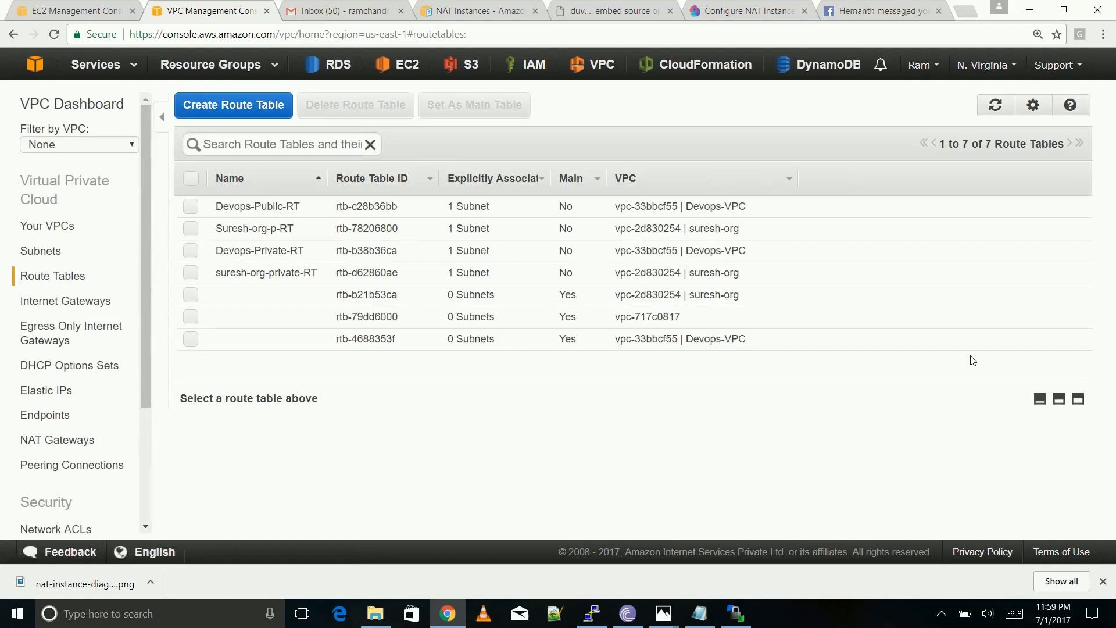
- Open the routes of suresh-org-private-RT for editing and clear the target of the 0.0.0.0/0 route
left_click(195, 279)
left_click(340, 440)
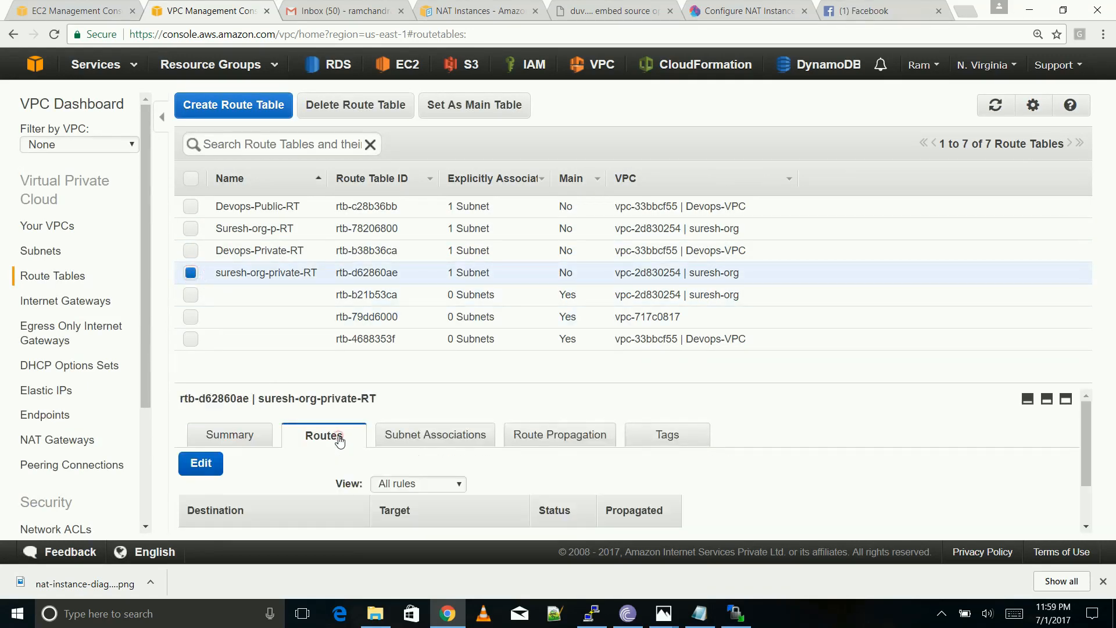
left_click(198, 463)
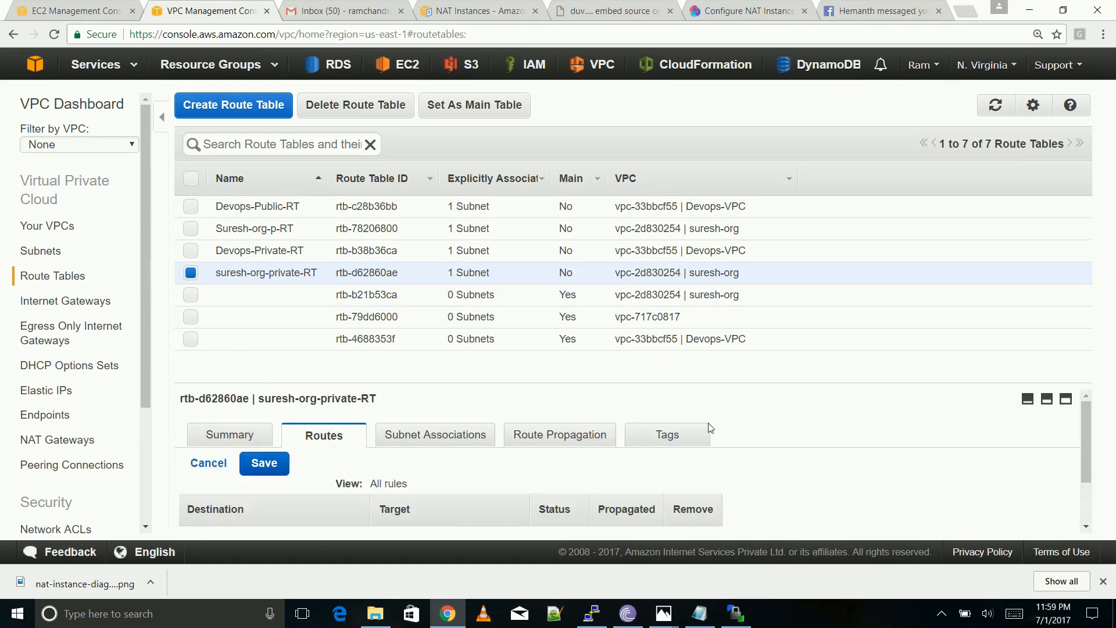
left_click_drag(1090, 428, 1085, 483)
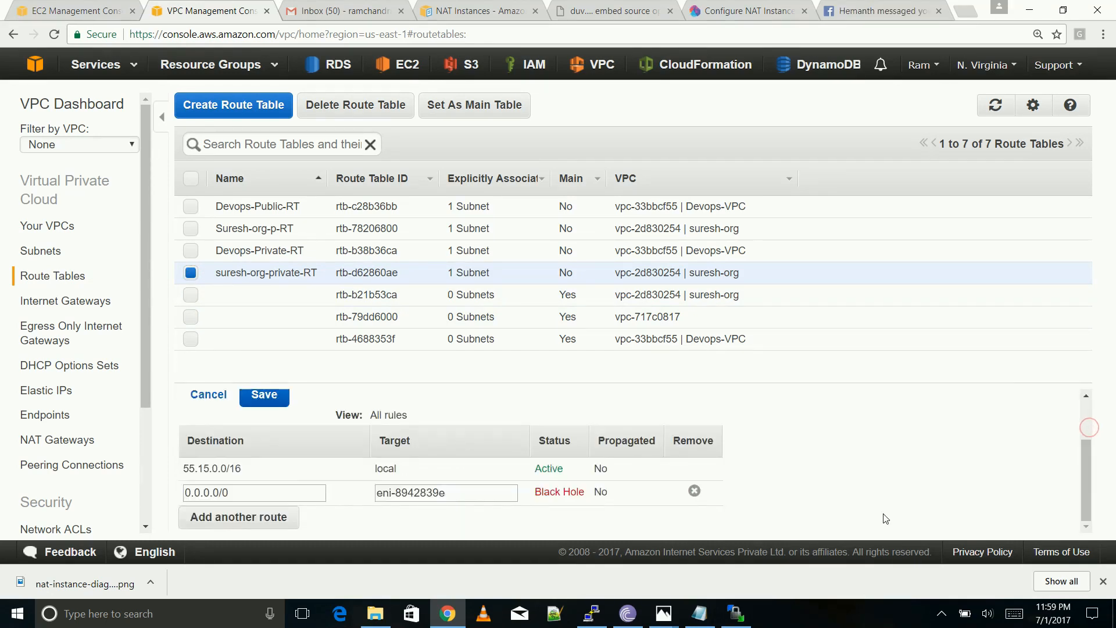
triple_click(508, 494)
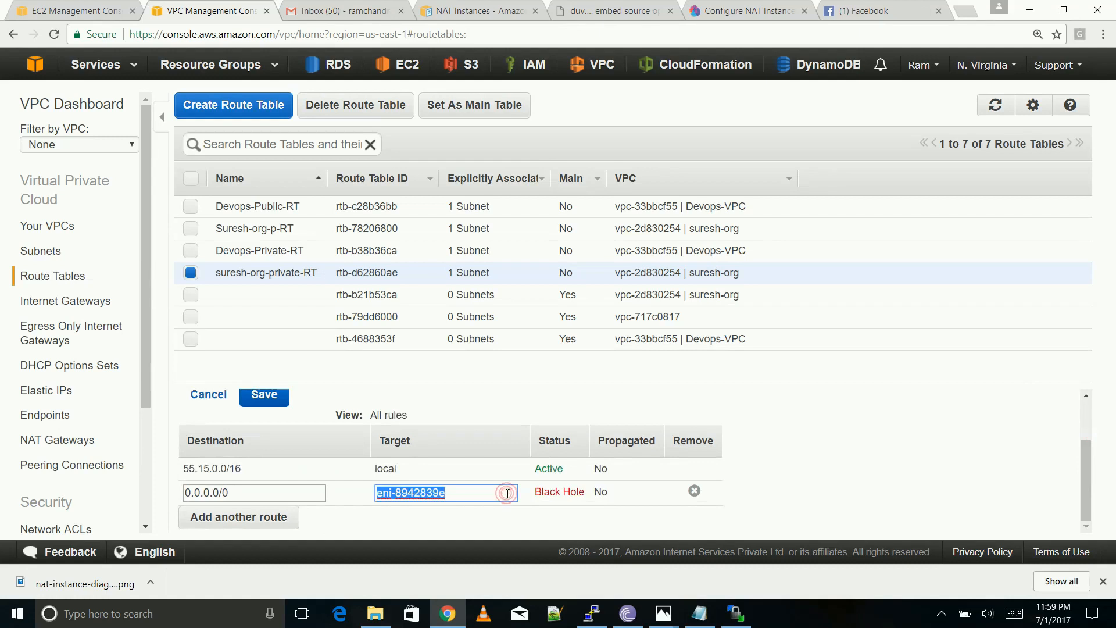
key("BackSpace")
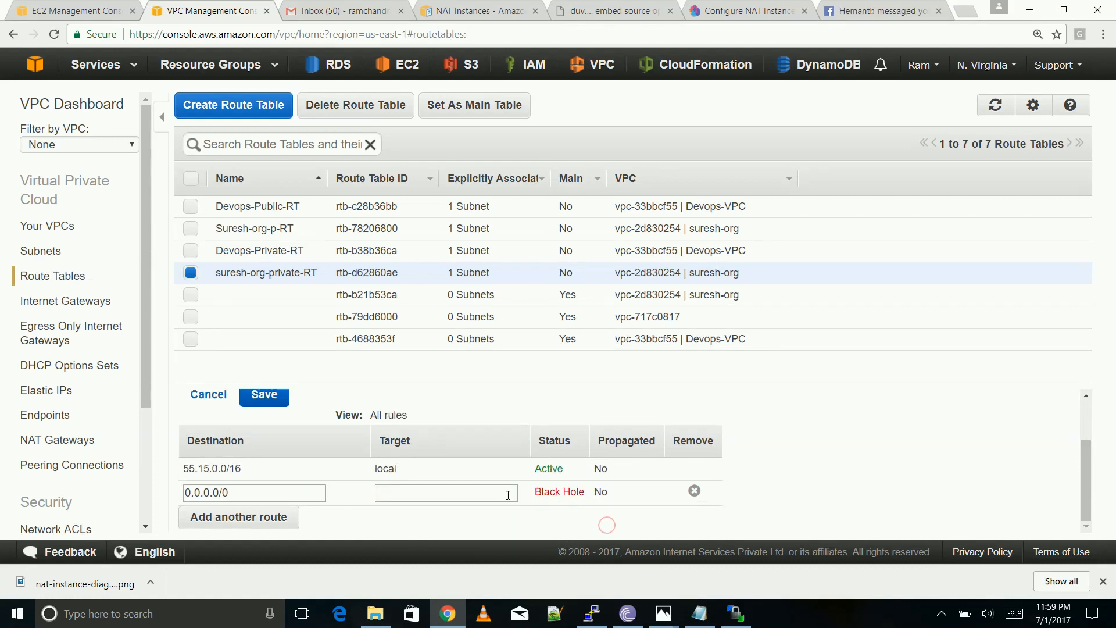
- Examine the destination of the 0.0.0.0/0 route and the targets offered for it
left_click(495, 488)
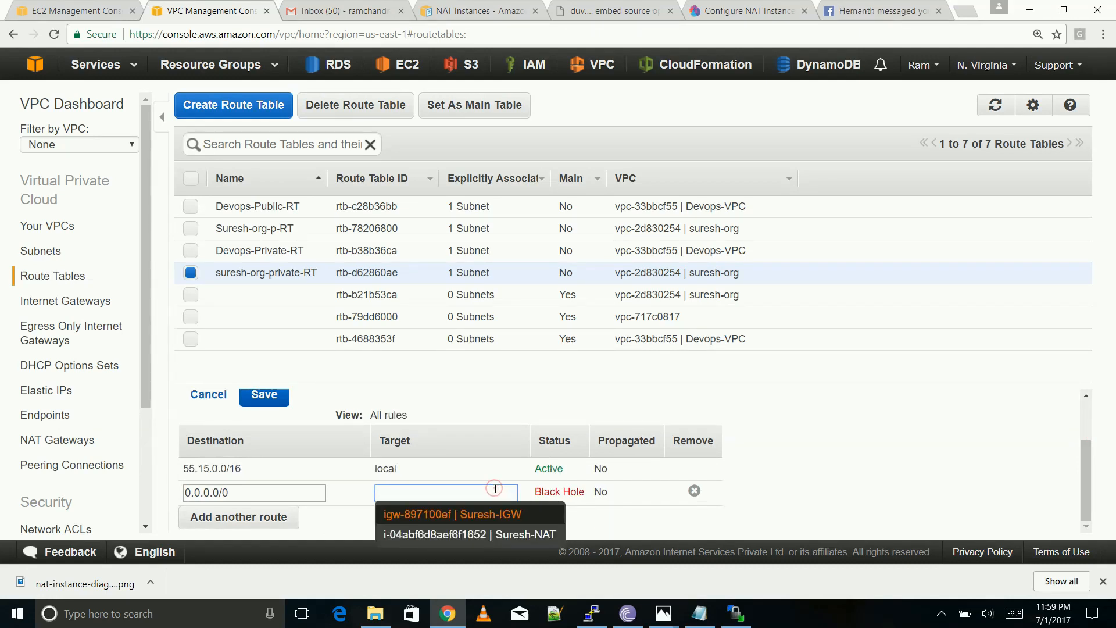
triple_click(306, 498)
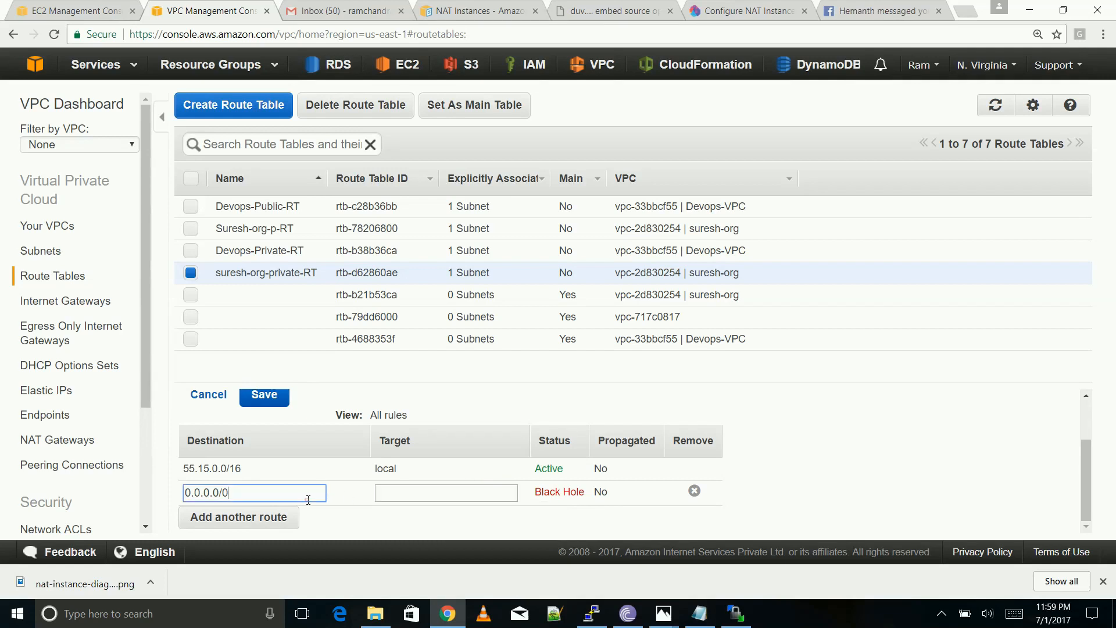
left_click(411, 528)
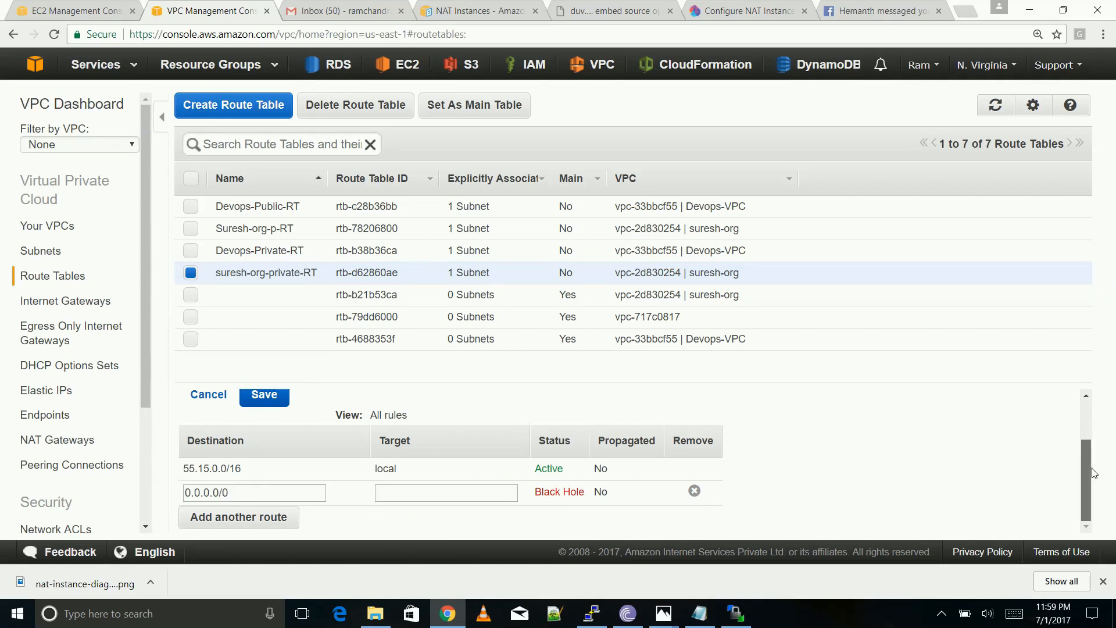
left_click_drag(1092, 472, 1086, 419)
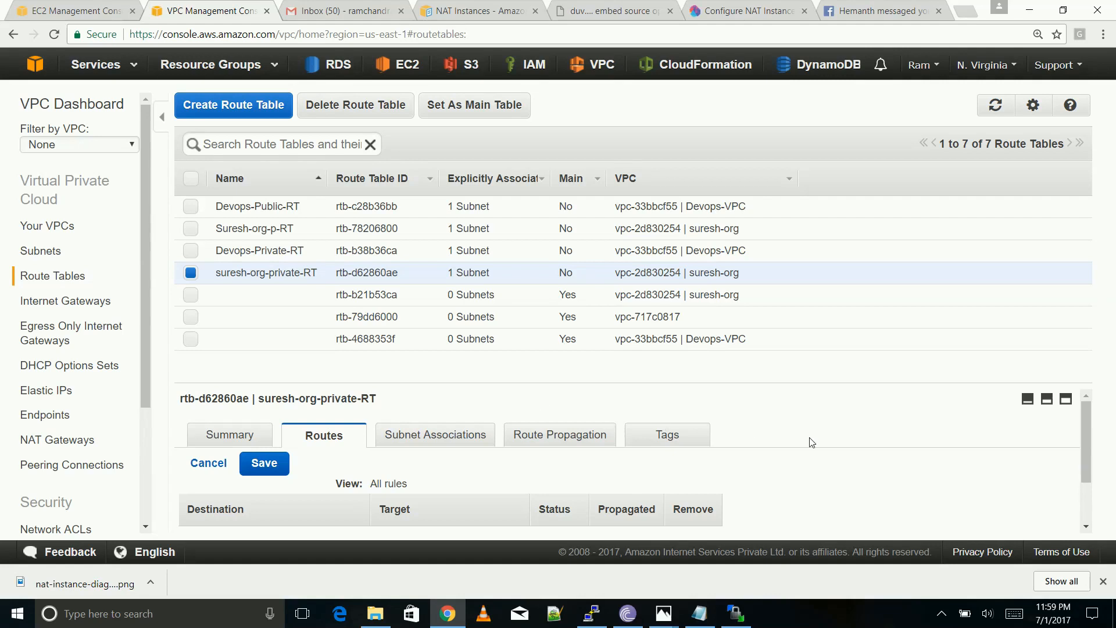
left_click_drag(1085, 423, 1078, 504)
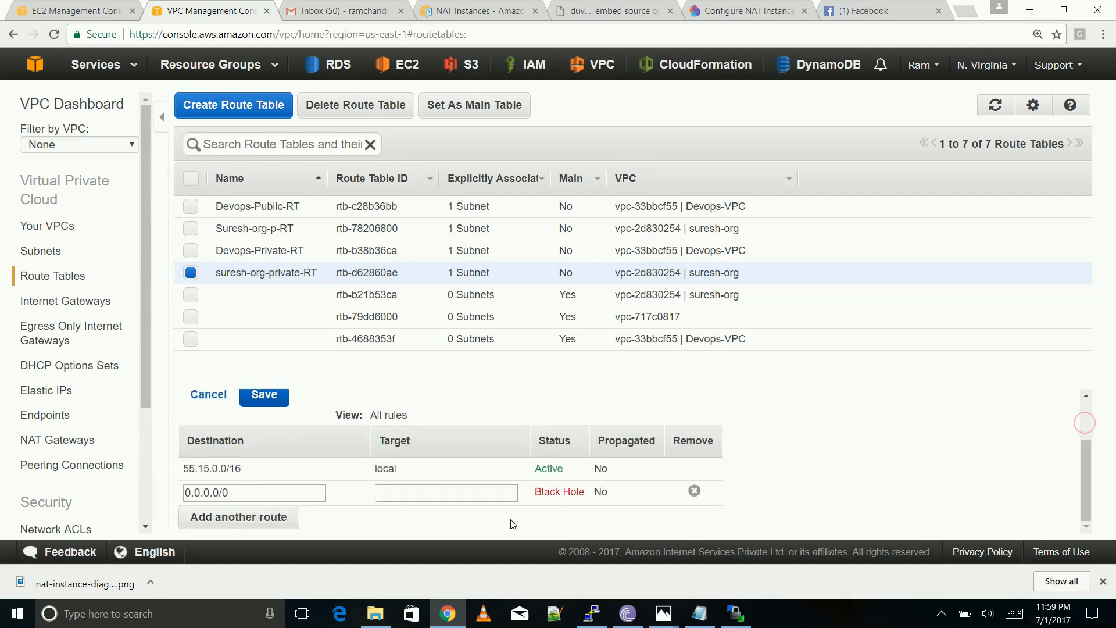
left_click(257, 493)
double_click(256, 494)
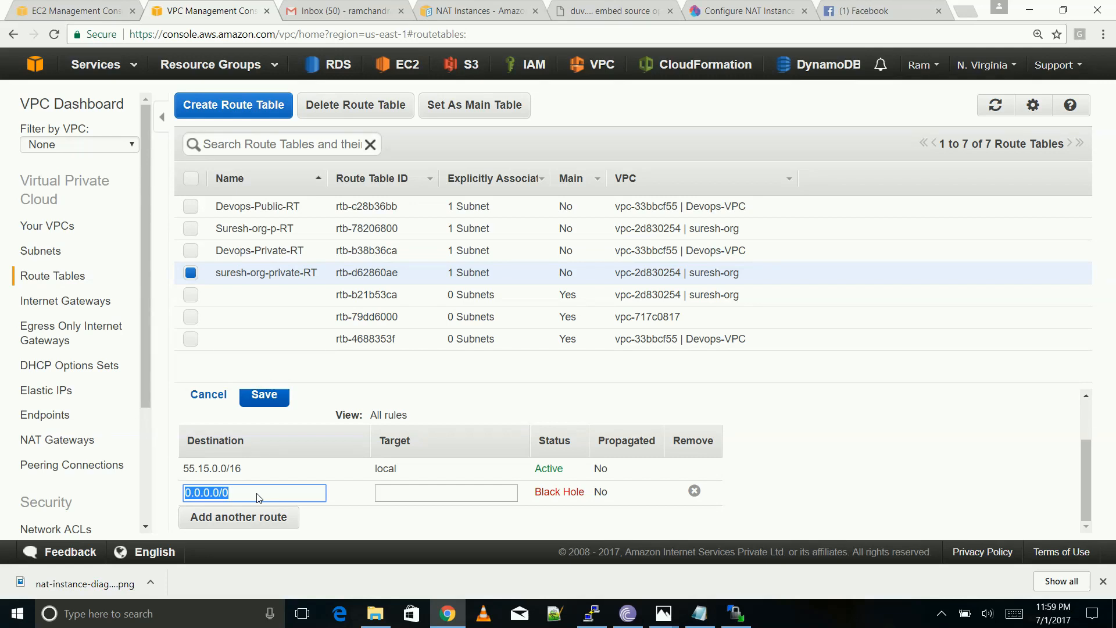
left_click(411, 493)
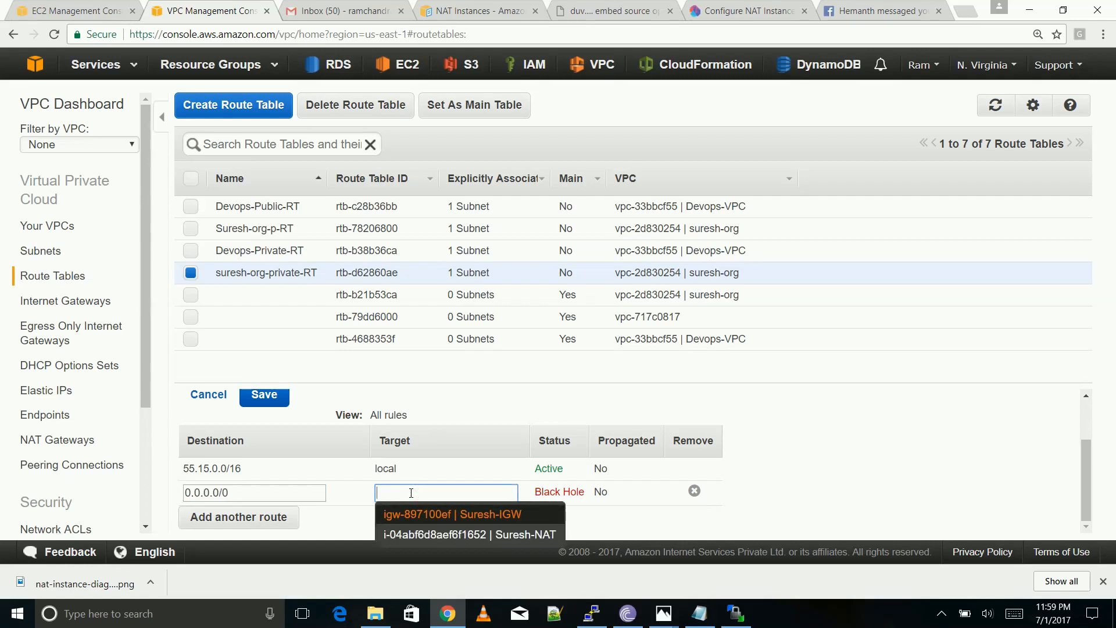
left_click(411, 492)
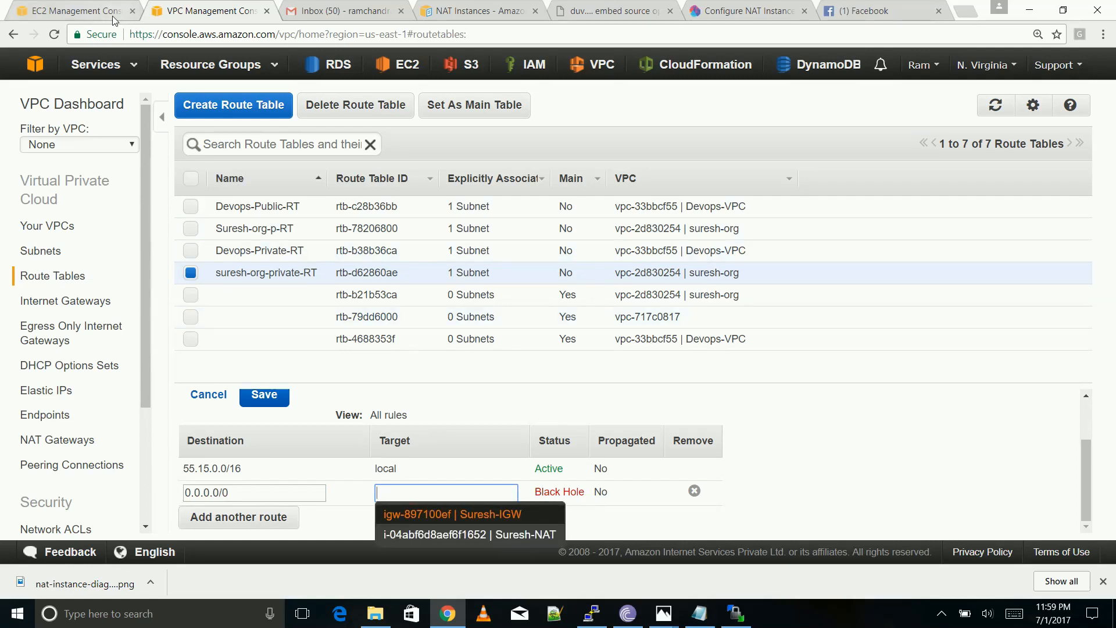
- Copy the instance ID of the NAT instance from its description in the EC2 console
left_click(93, 9)
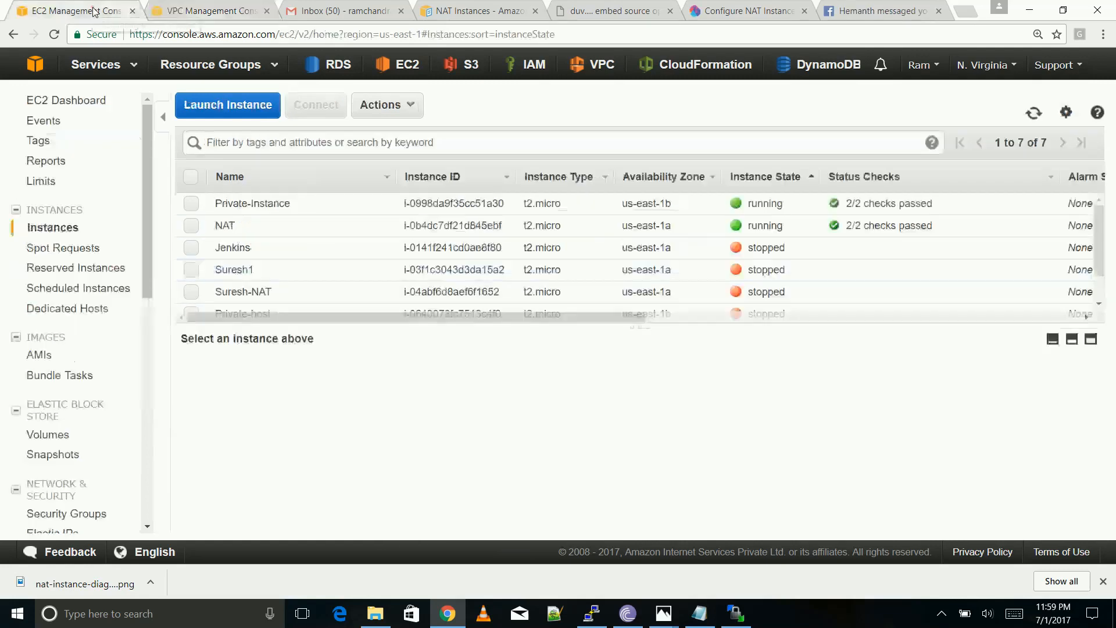
left_click(199, 227)
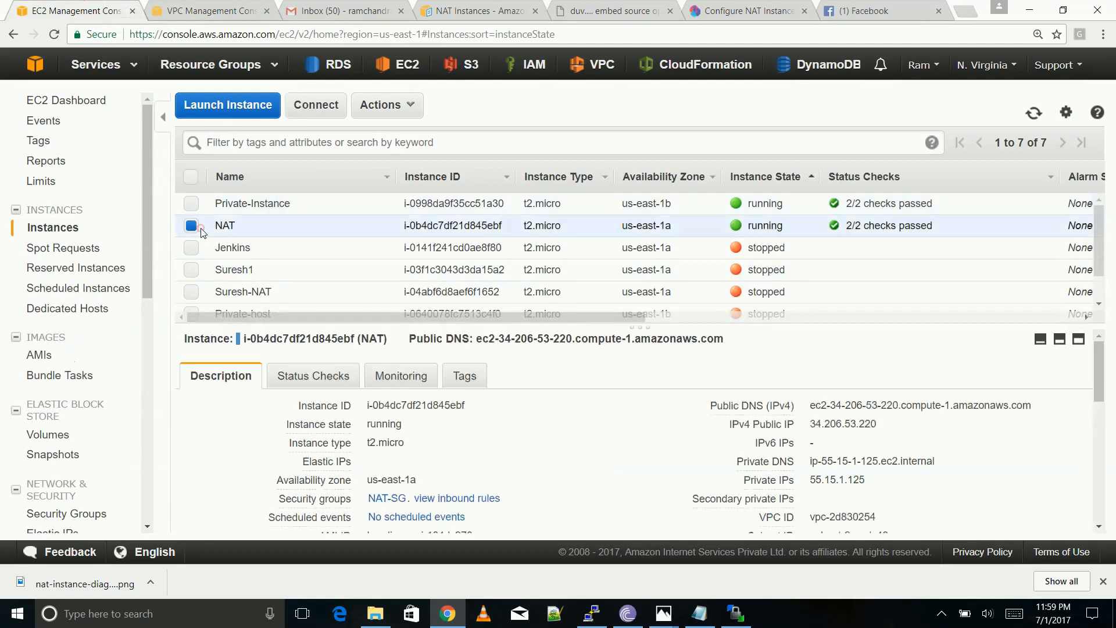
triple_click(365, 406)
key("ctrl+c")
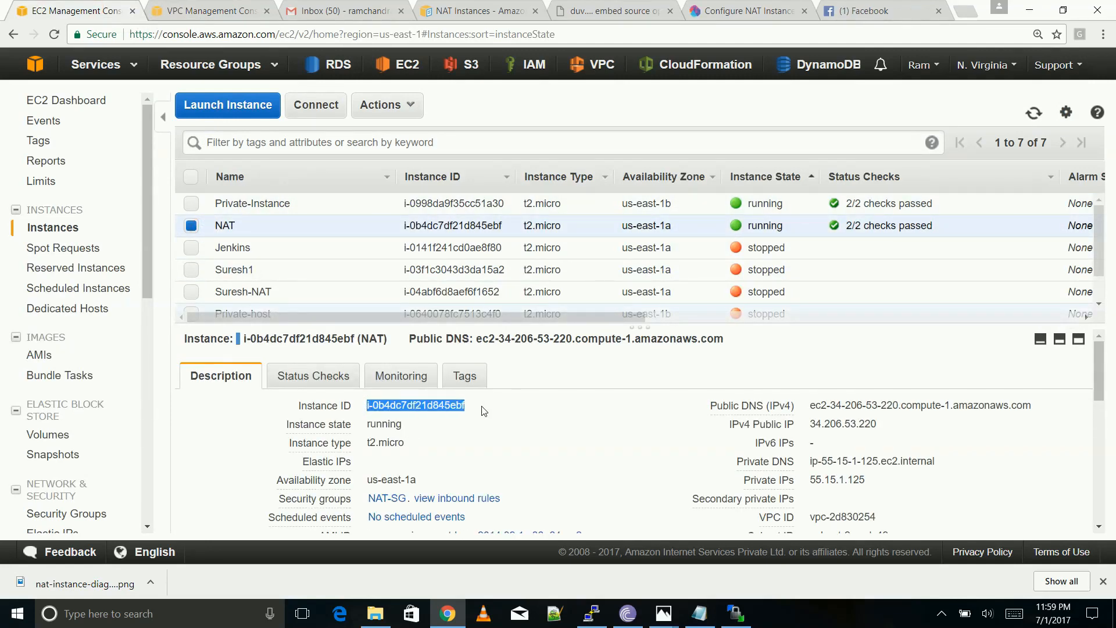
- In the VPC console, set the 0.0.0.0/0 route's target to NAT instance i-0b4dc7df21d845ebf and save the routes
left_click(200, 8)
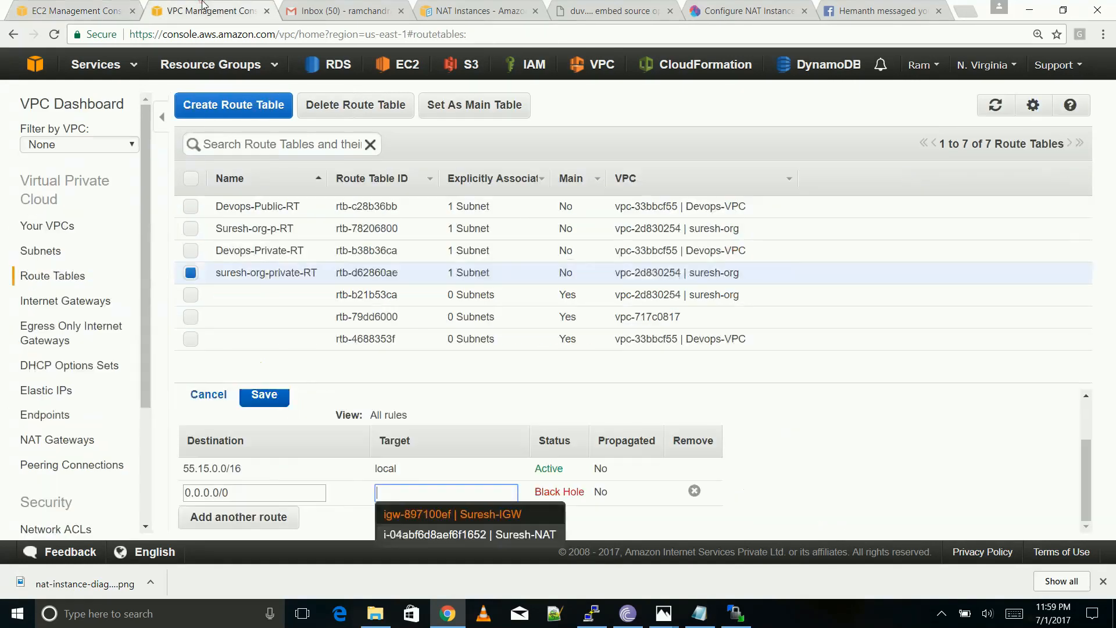
key("ctrl+v")
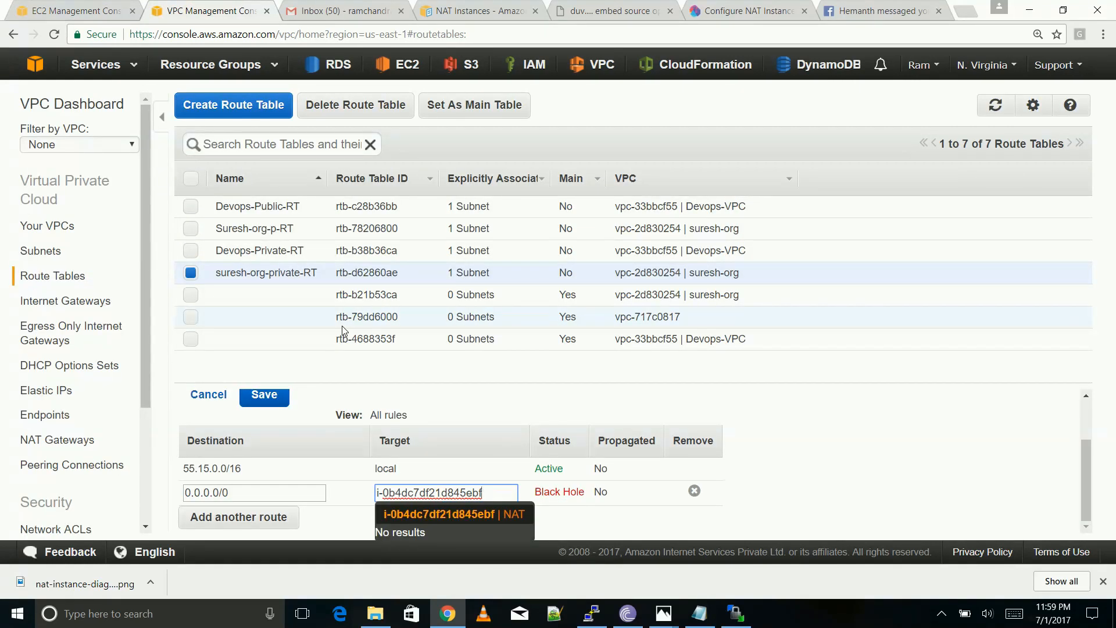
left_click(449, 515)
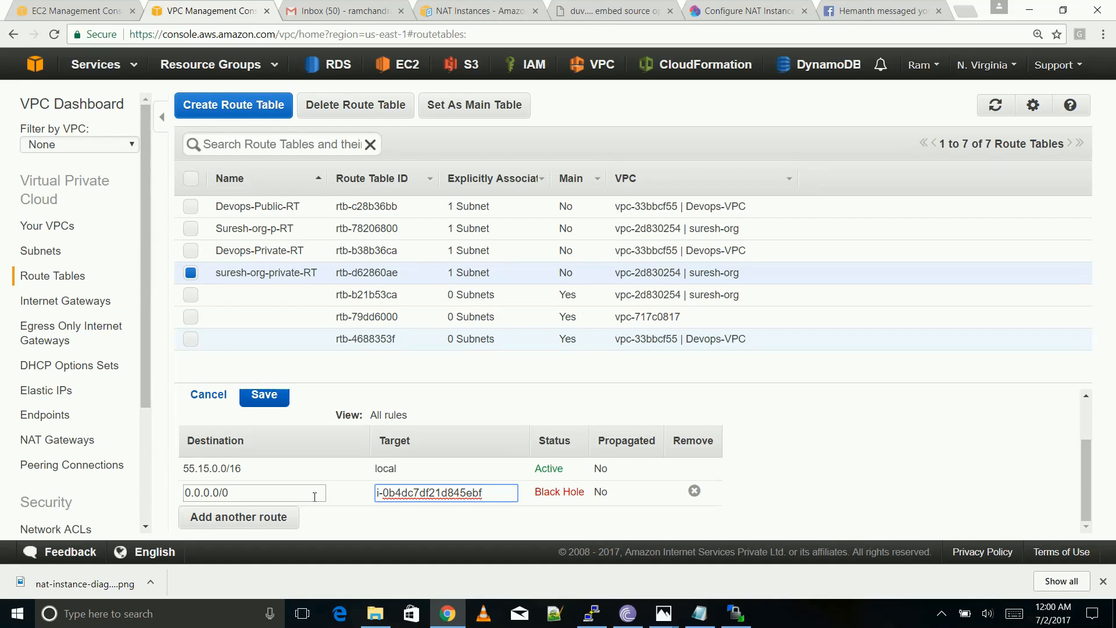
left_click(291, 492)
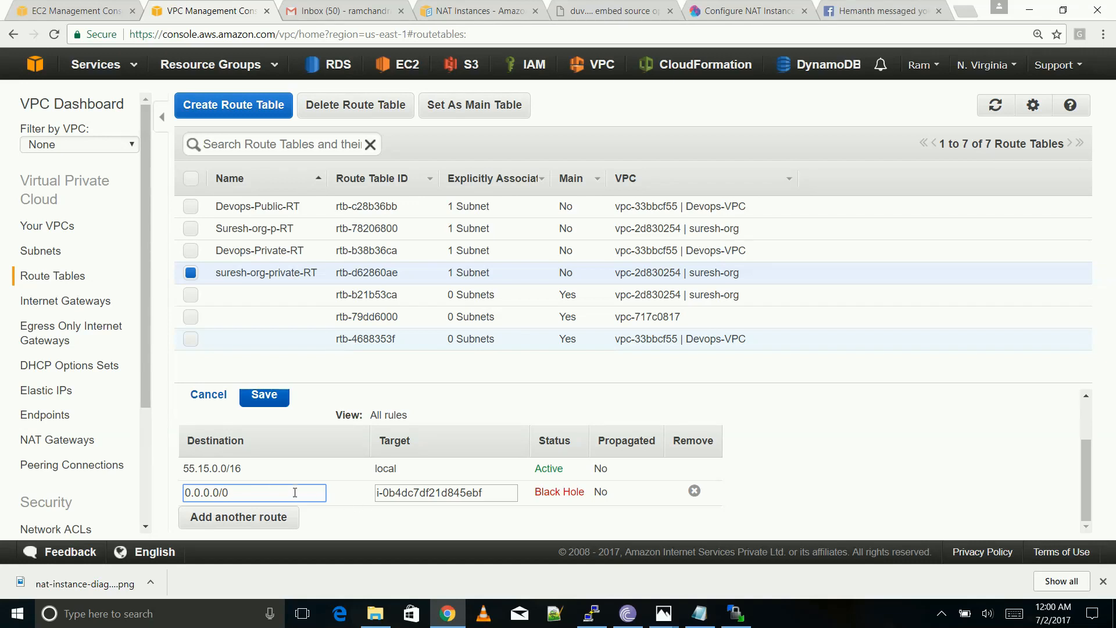
left_click(490, 493)
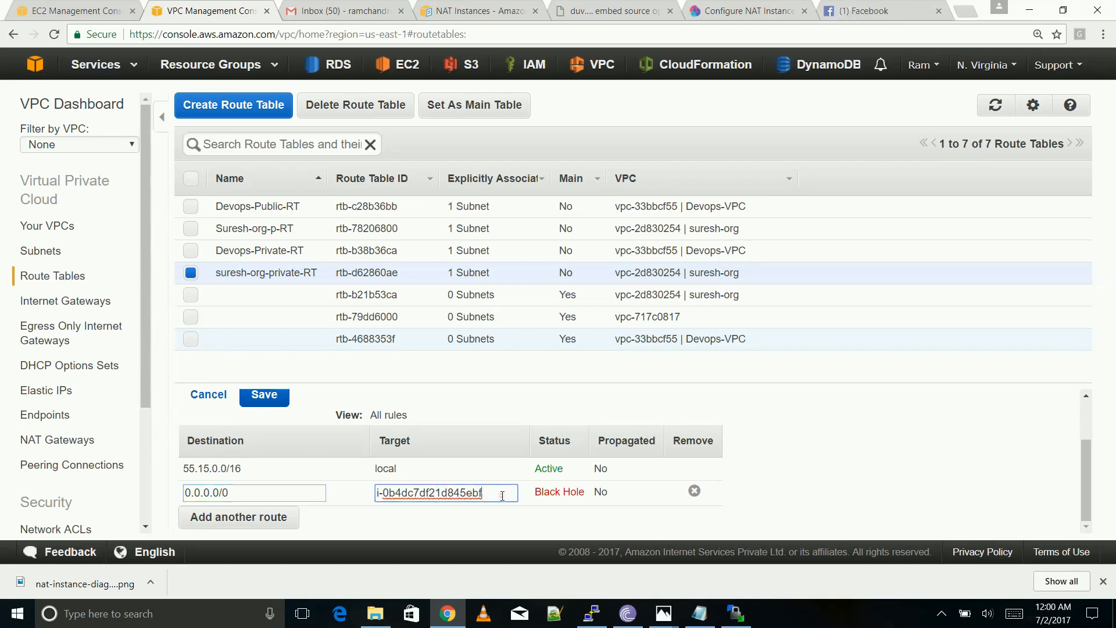
left_click(277, 401)
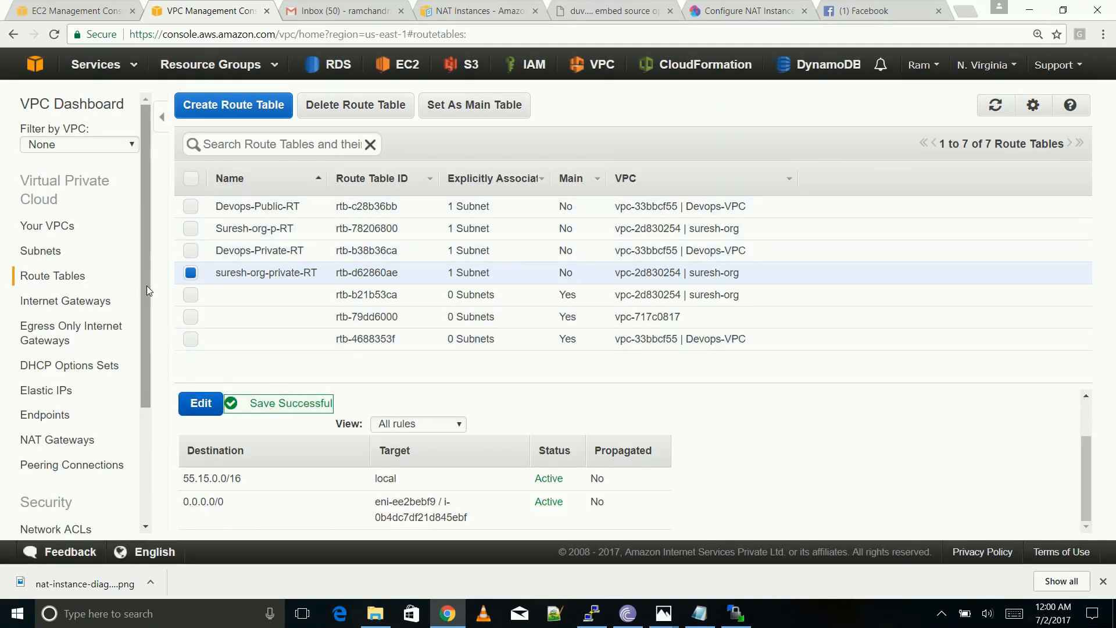
- Open the inbound rules of security group NAT-SG (sg-084bcb79) in the suresh-org VPC for editing
left_click_drag(142, 294, 138, 344)
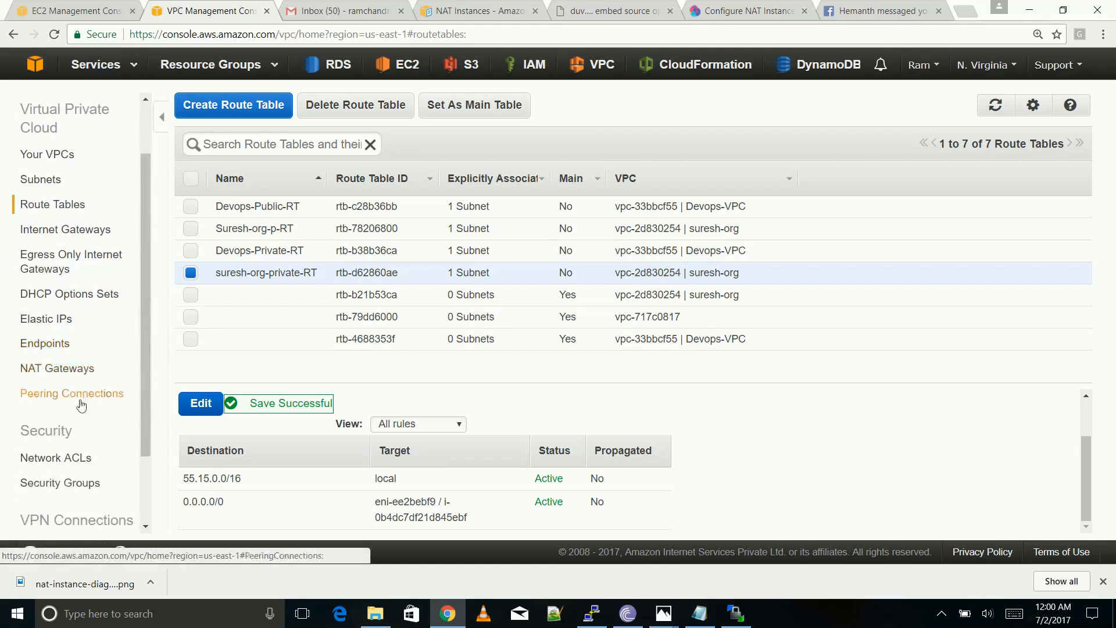
left_click(73, 482)
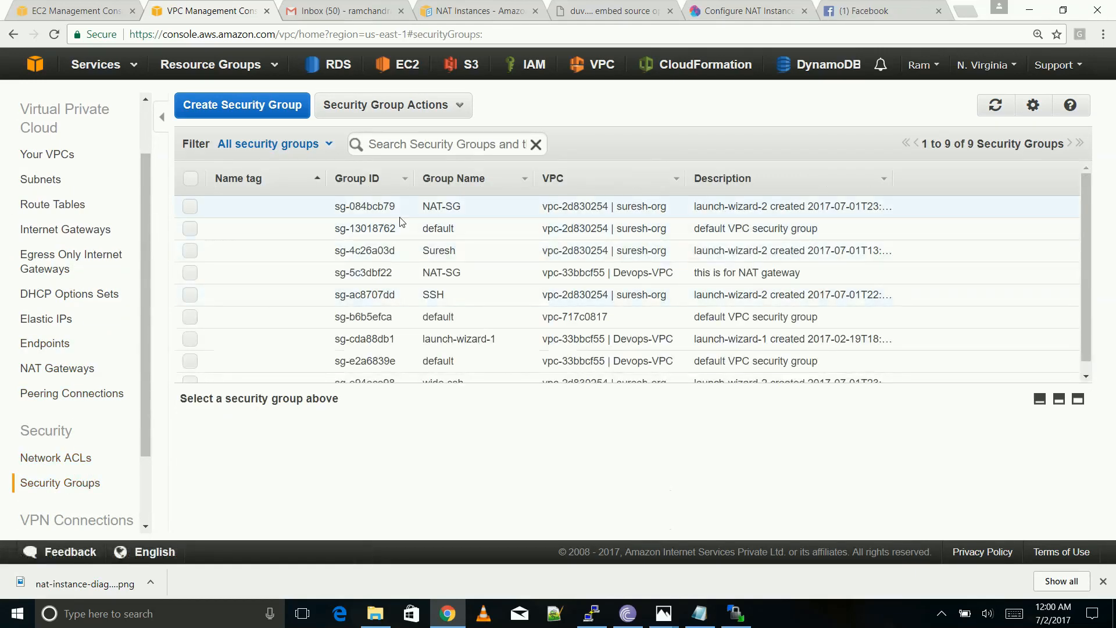
left_click(435, 208)
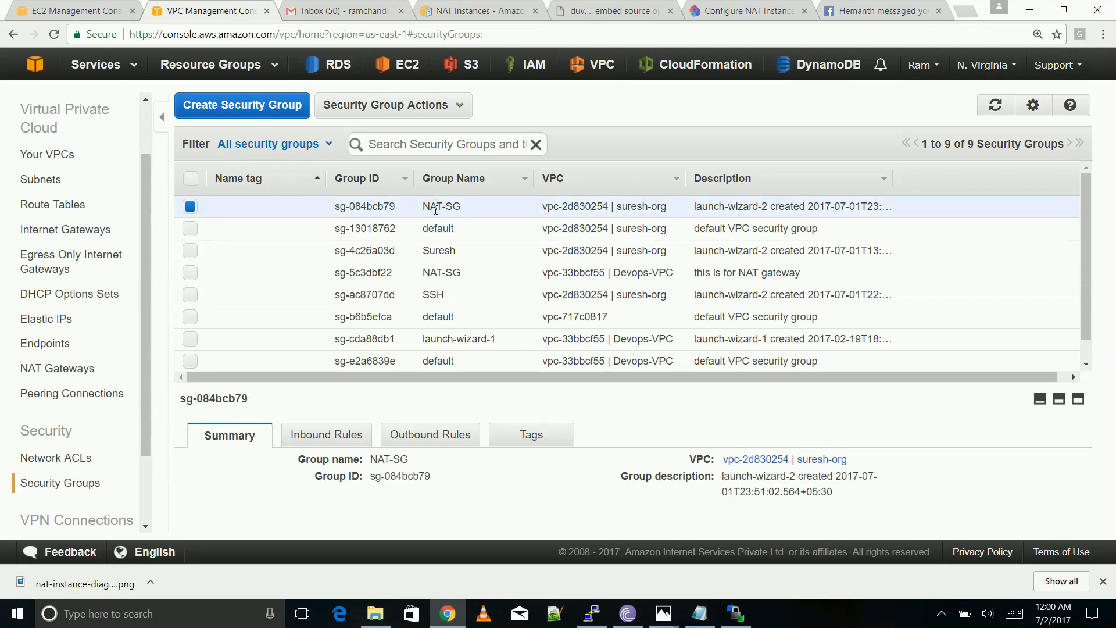
left_click(1060, 399)
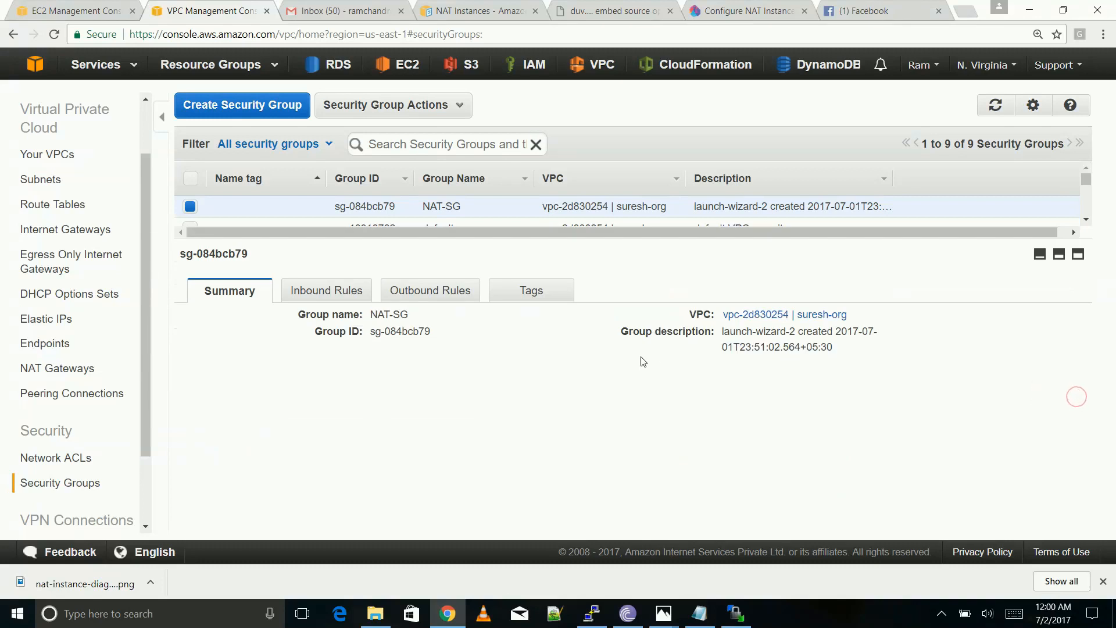
left_click(331, 291)
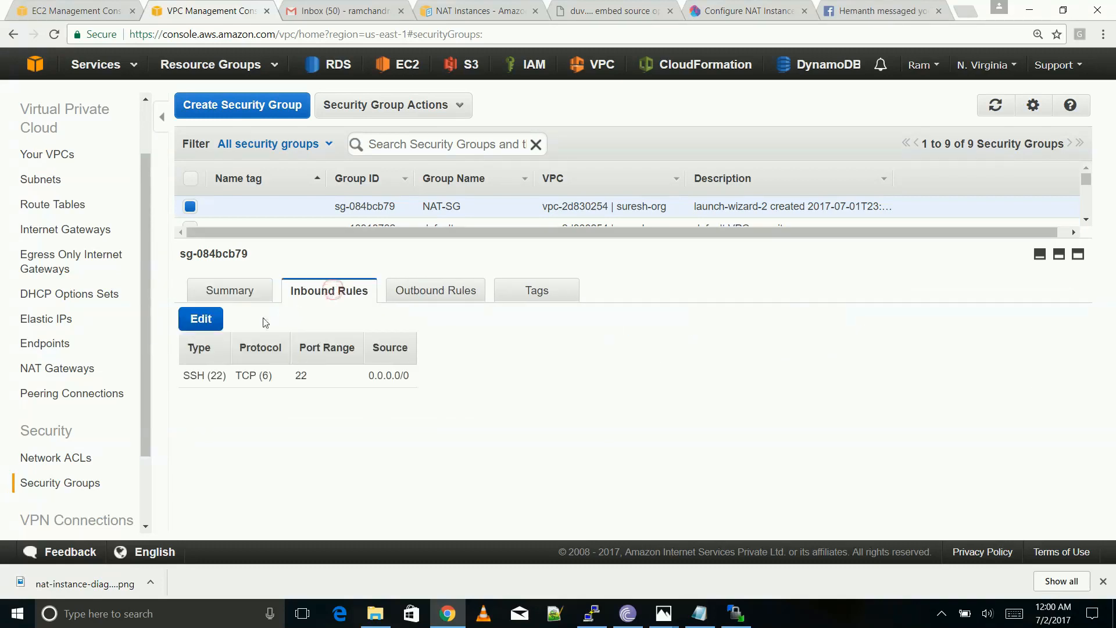
left_click(202, 320)
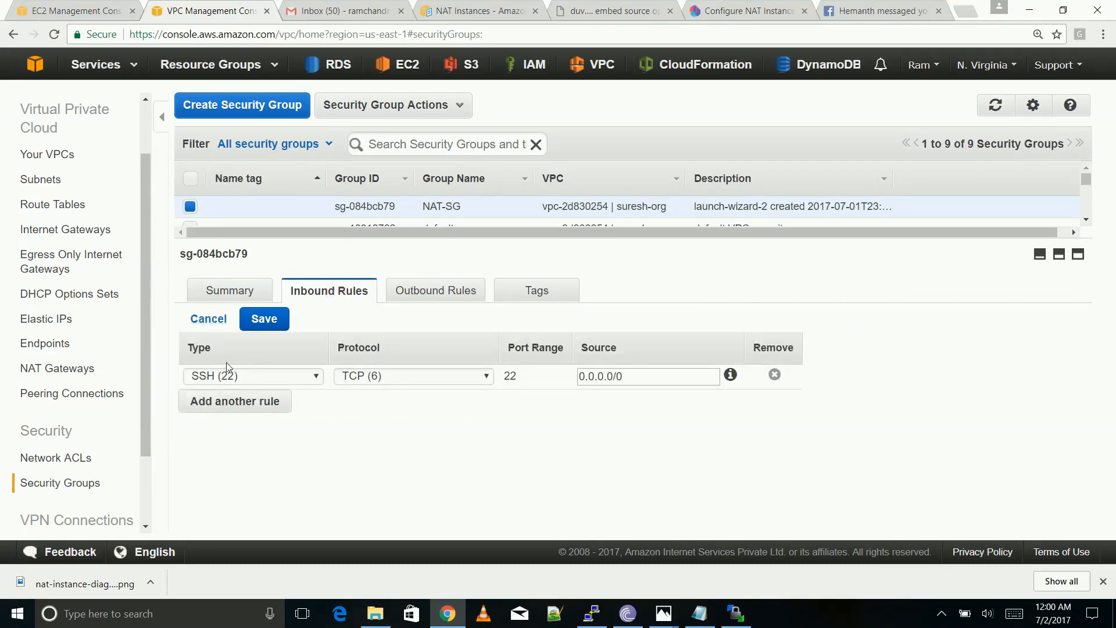
- Add an inbound rule of type ALL TCP to NAT-SG
left_click(238, 404)
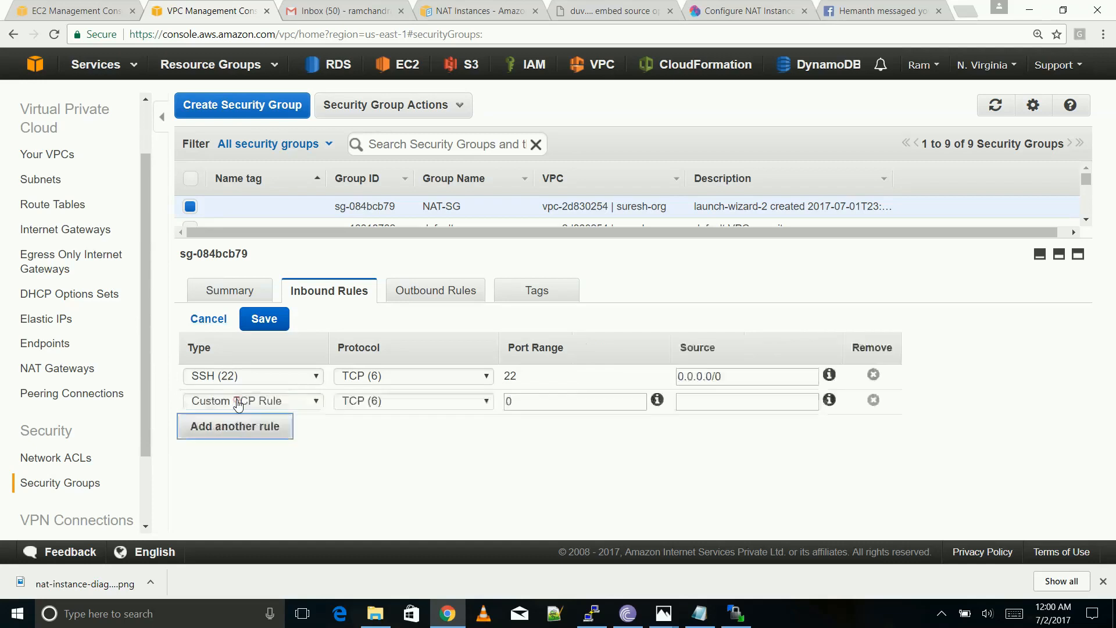
left_click(275, 402)
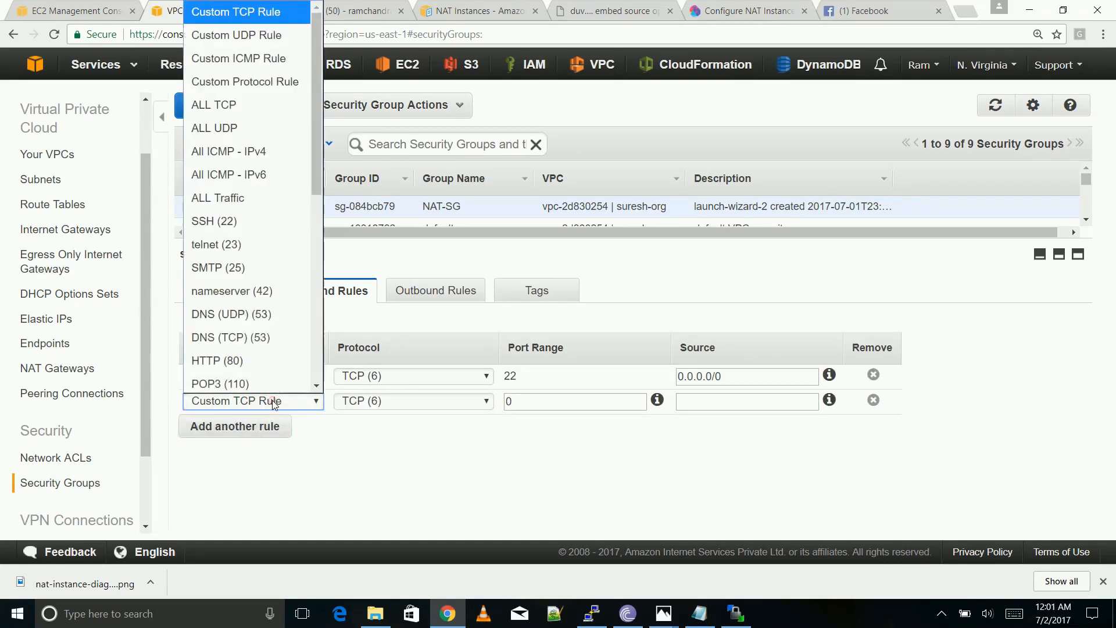
left_click(260, 106)
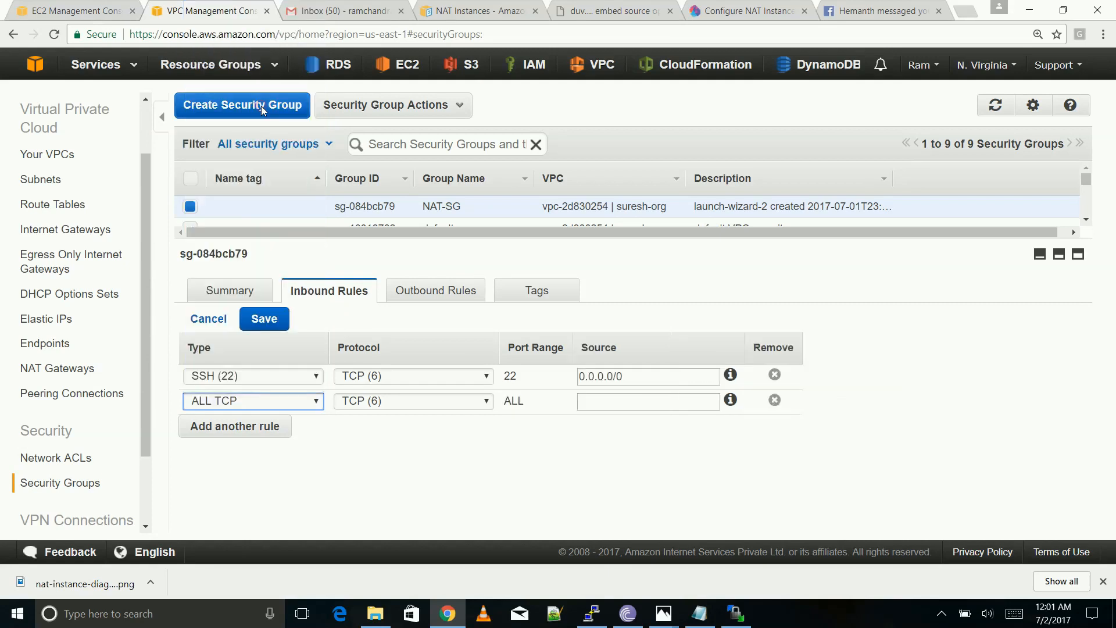
left_click(588, 402)
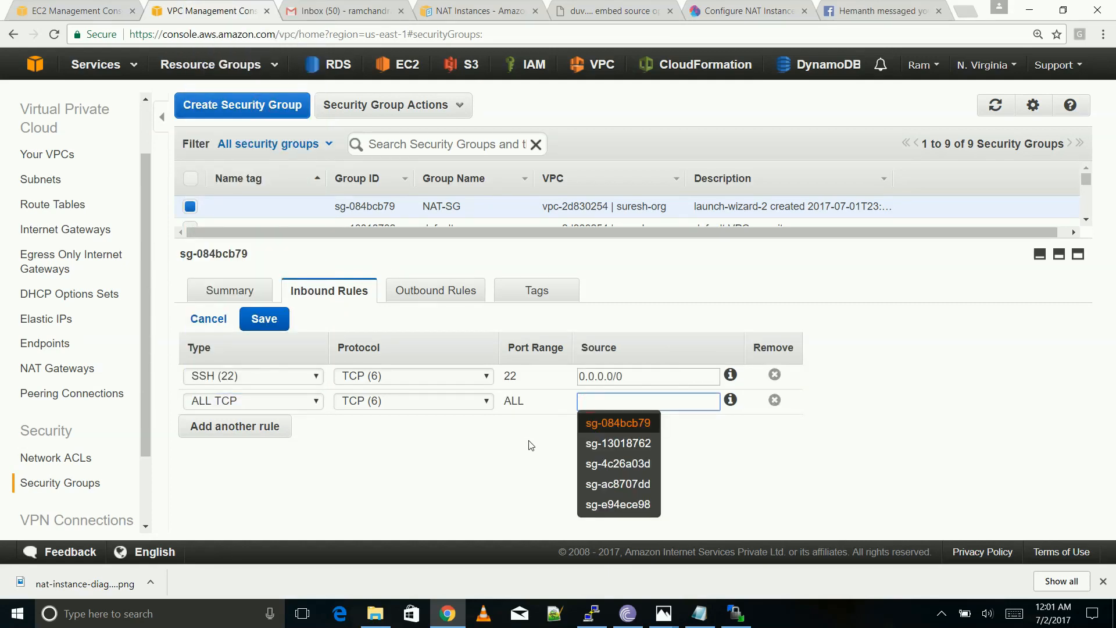
left_click(515, 453)
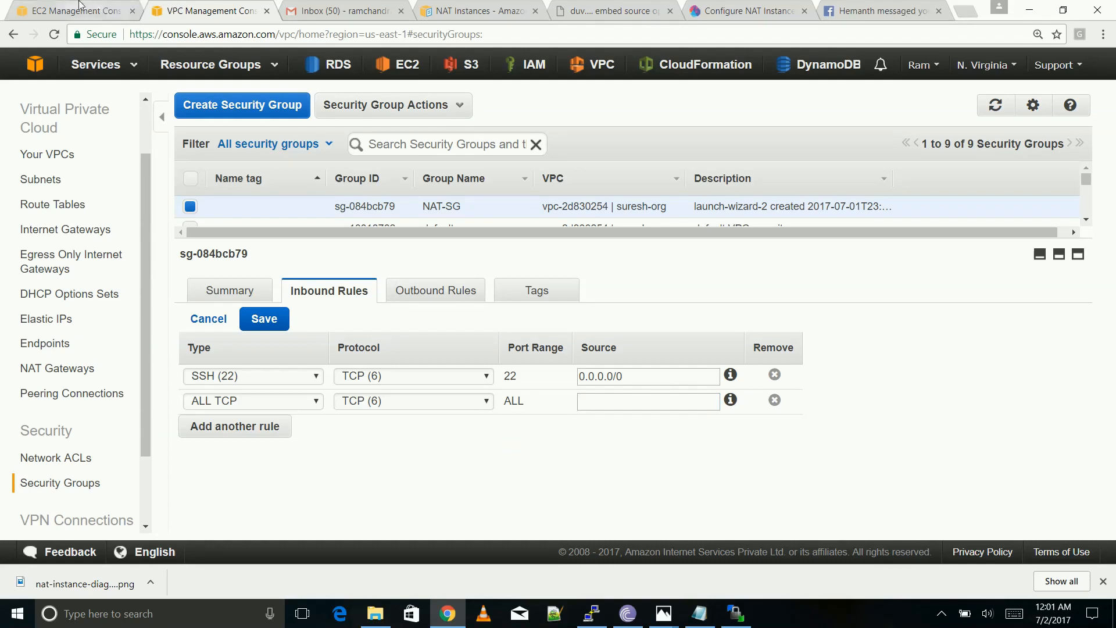
- Check the NAT instance's details in the EC2 console and set the ALL TCP rule's source to 55.15.2.0/24 in the VPC console
left_click(80, 6)
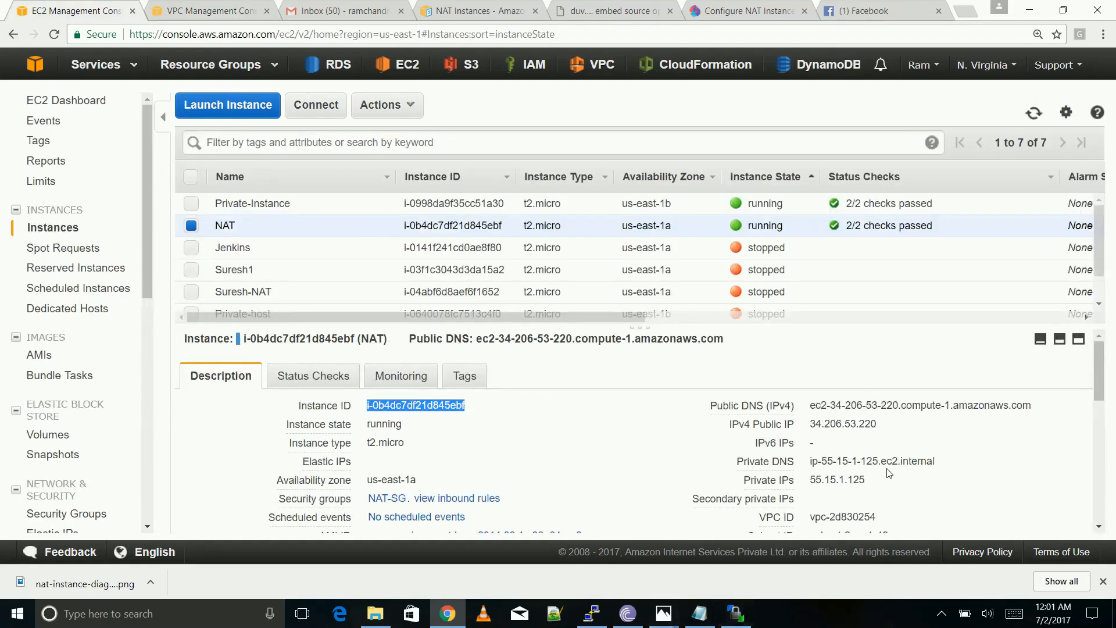
mouse_move(1099, 381)
left_mouse_down()
mouse_move(1101, 397)
mouse_move(1099, 375)
left_mouse_up()
left_click(199, 14)
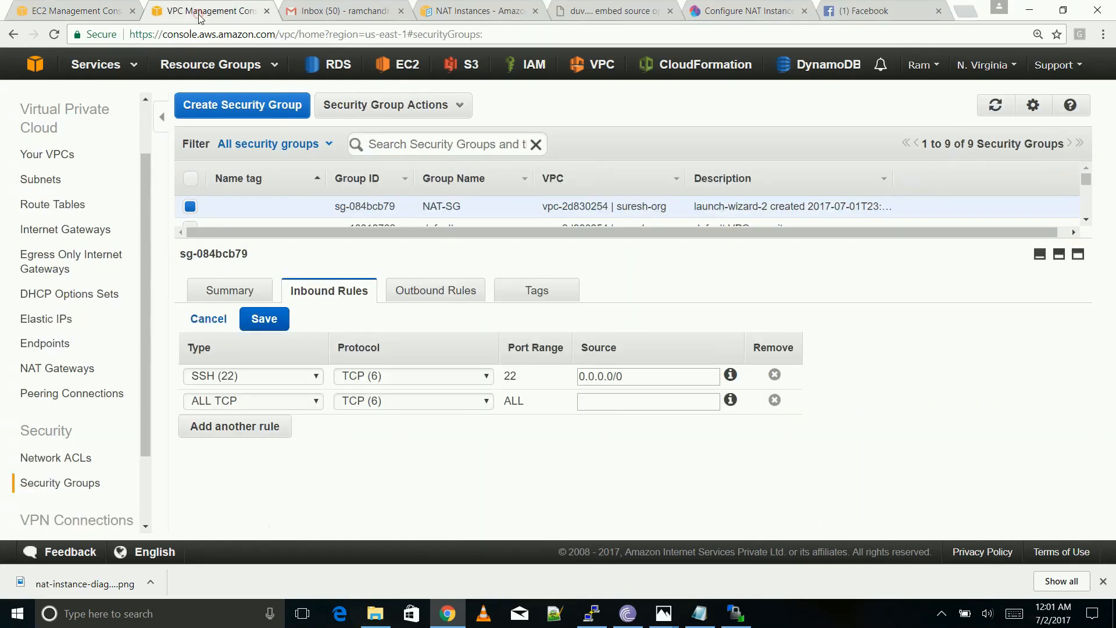
left_click(602, 401)
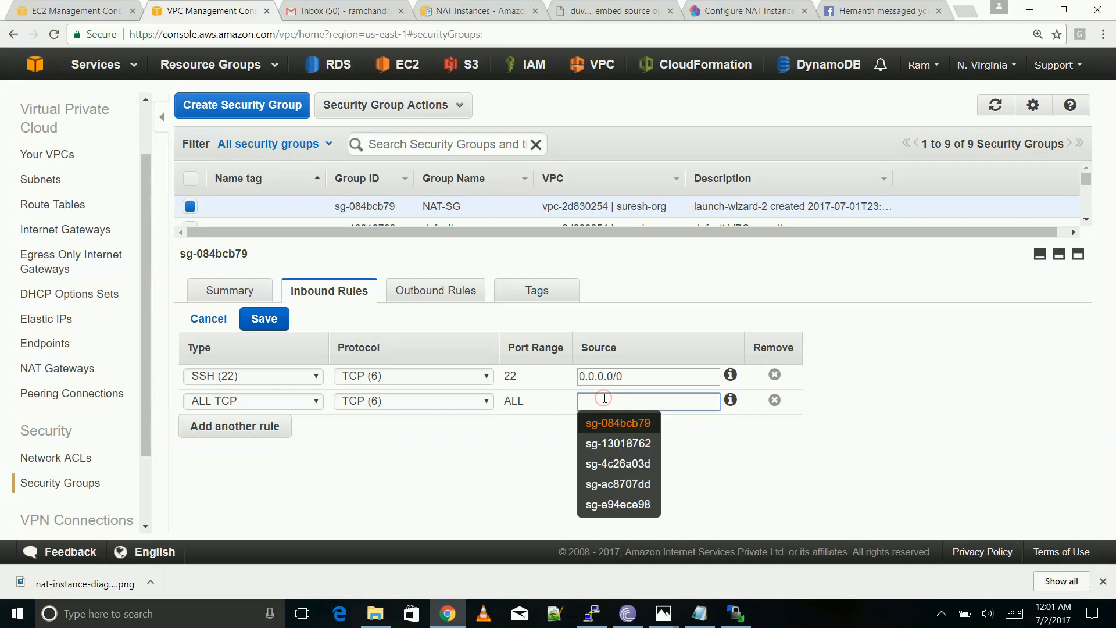
type("15")
key("BackSpace")
key("BackSpace")
type("1")
key("BackSpace")
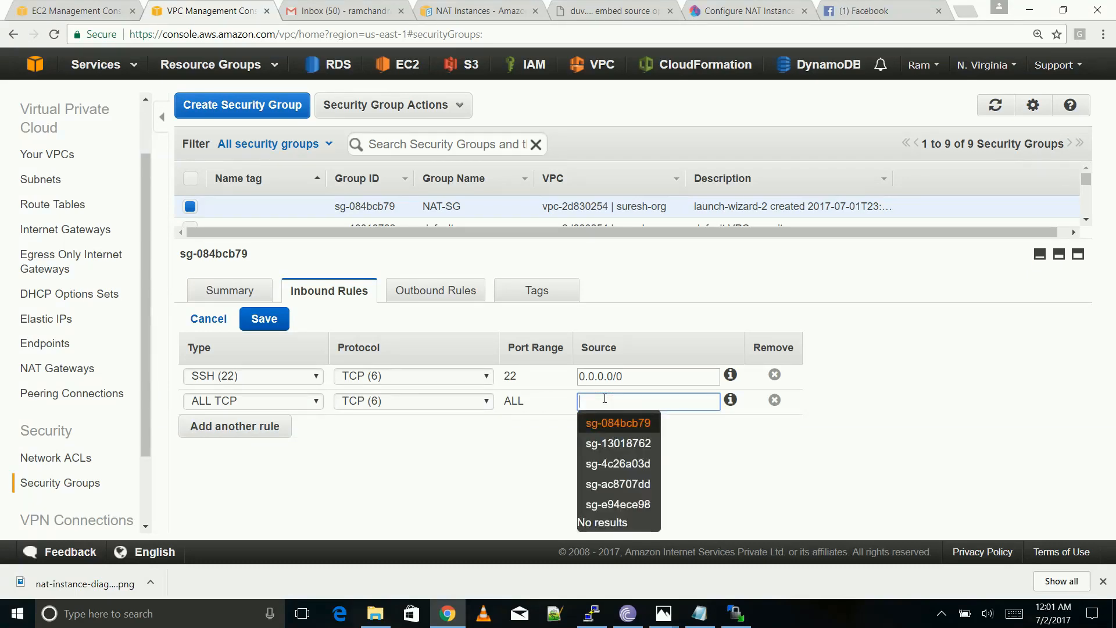
type("55.15.2.0/24")
left_click(622, 478)
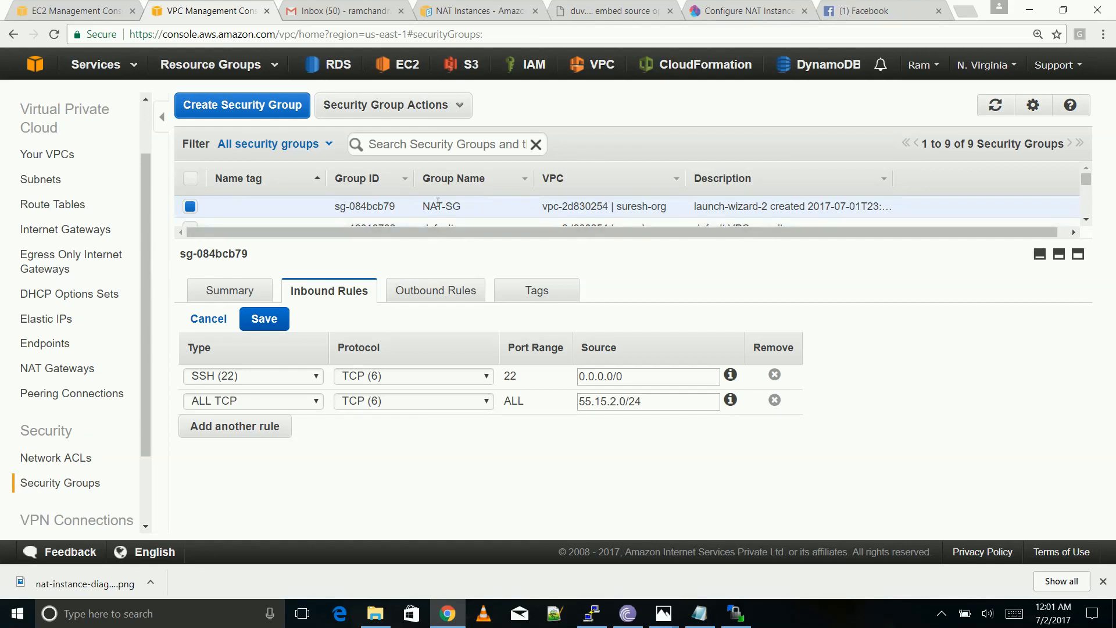
left_click_drag(467, 210, 422, 208)
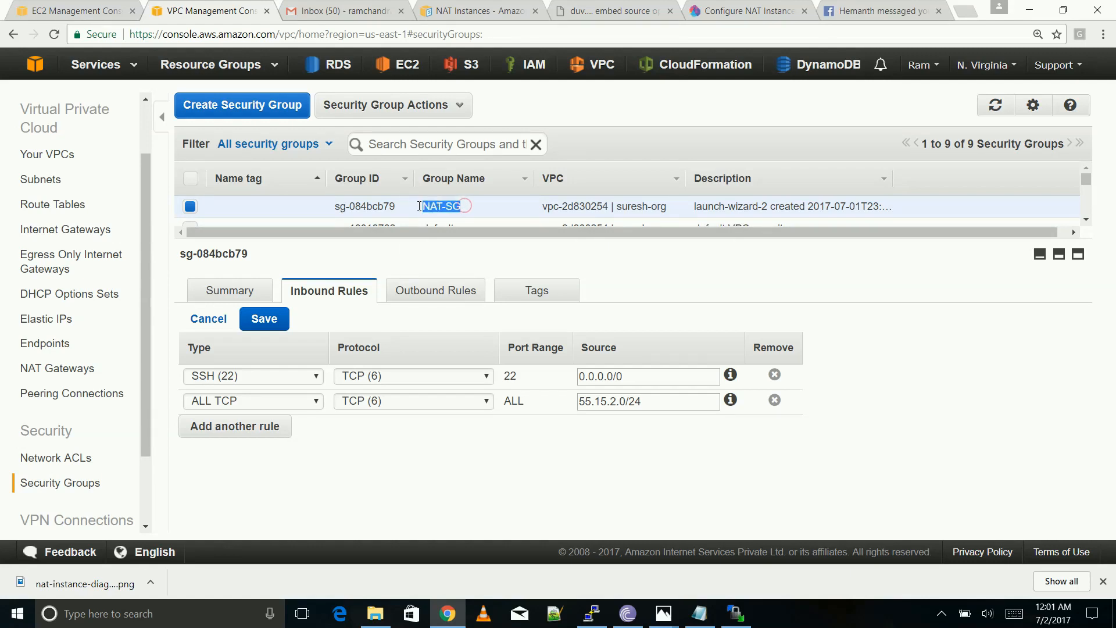
left_click(419, 210)
double_click(421, 206)
left_click(483, 202)
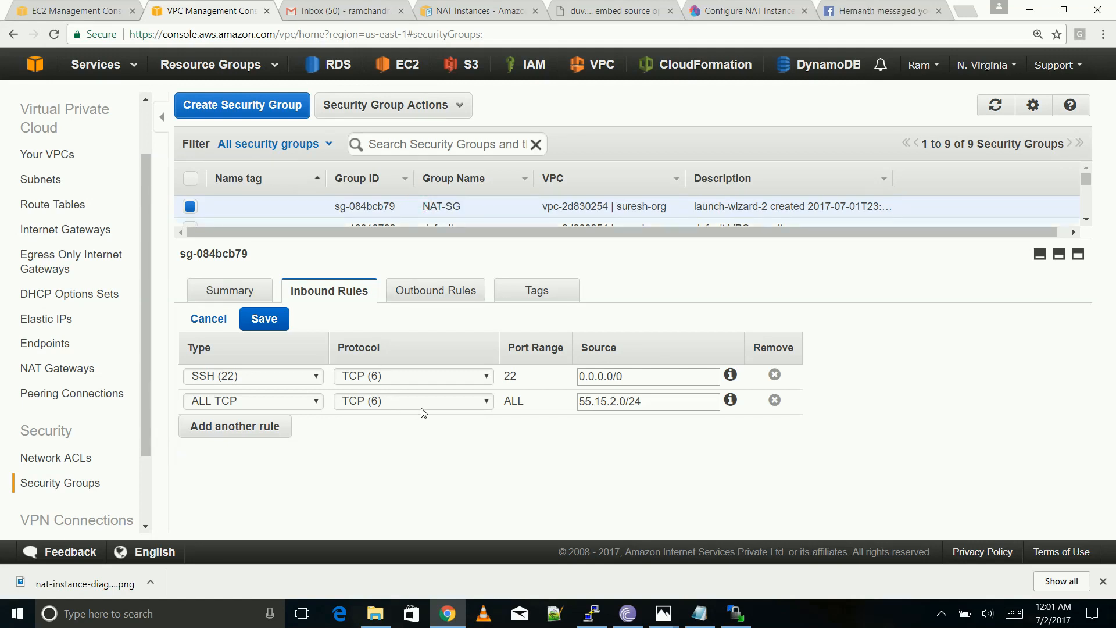
left_click(650, 406)
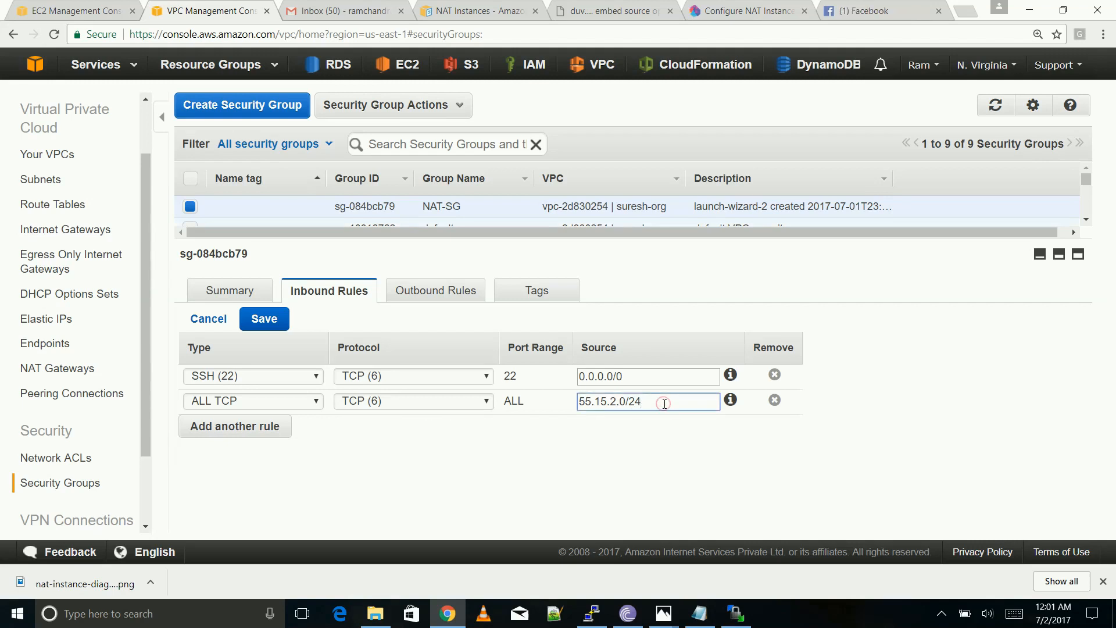
left_click(652, 453)
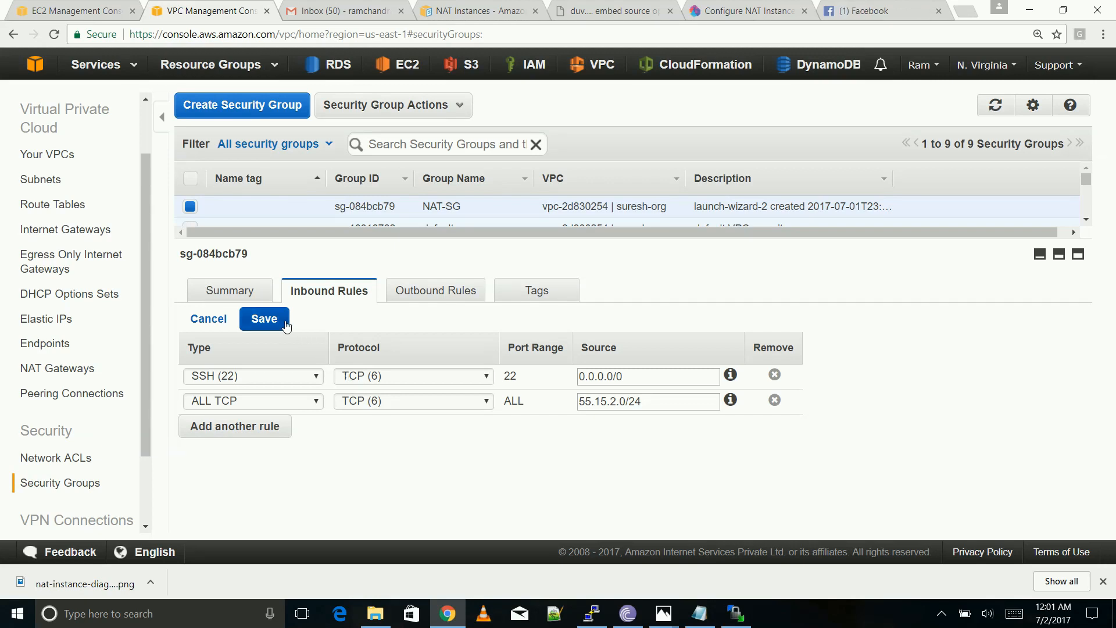
- Add an All ICMP - IPv4 inbound rule with the same source, 55.15.2.0/24, and save the inbound rules of NAT-SG
left_click(250, 427)
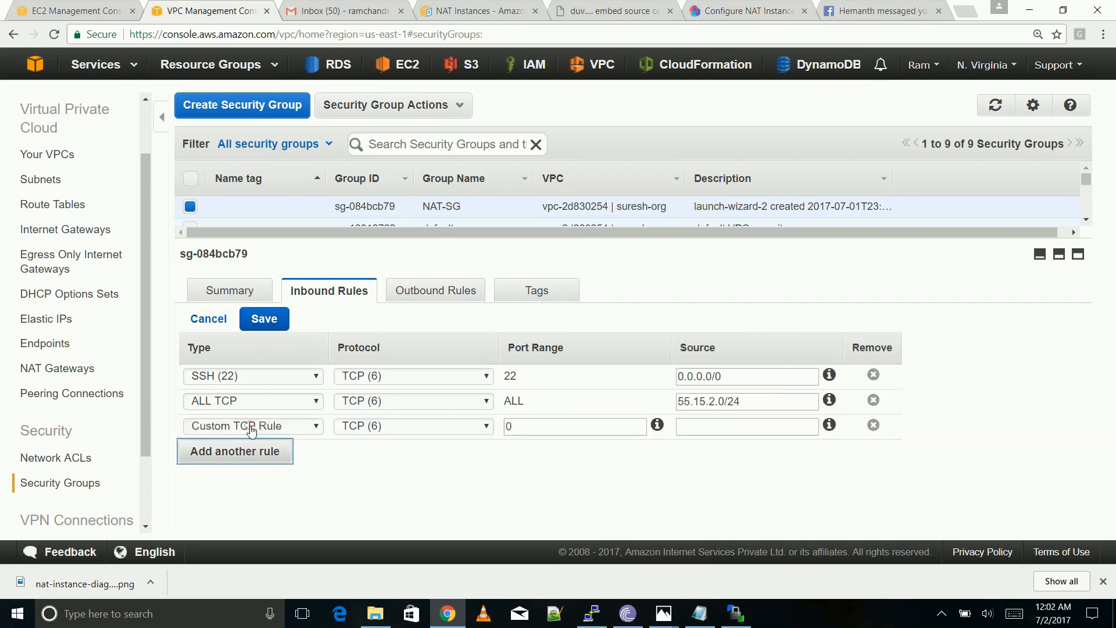
left_click(252, 427)
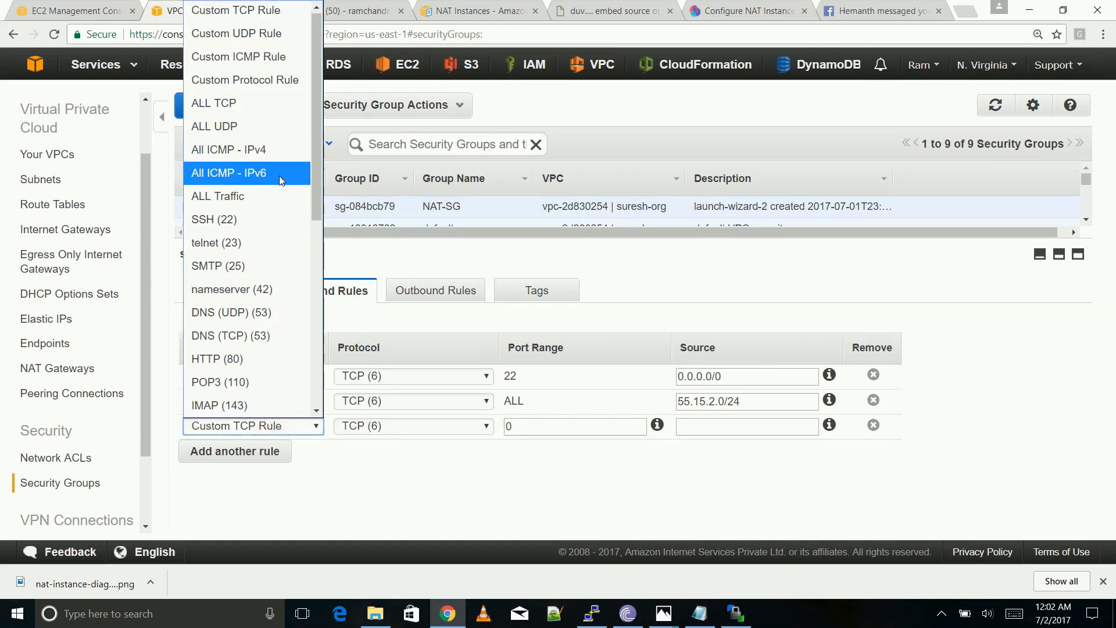
left_click(277, 154)
left_click(620, 428)
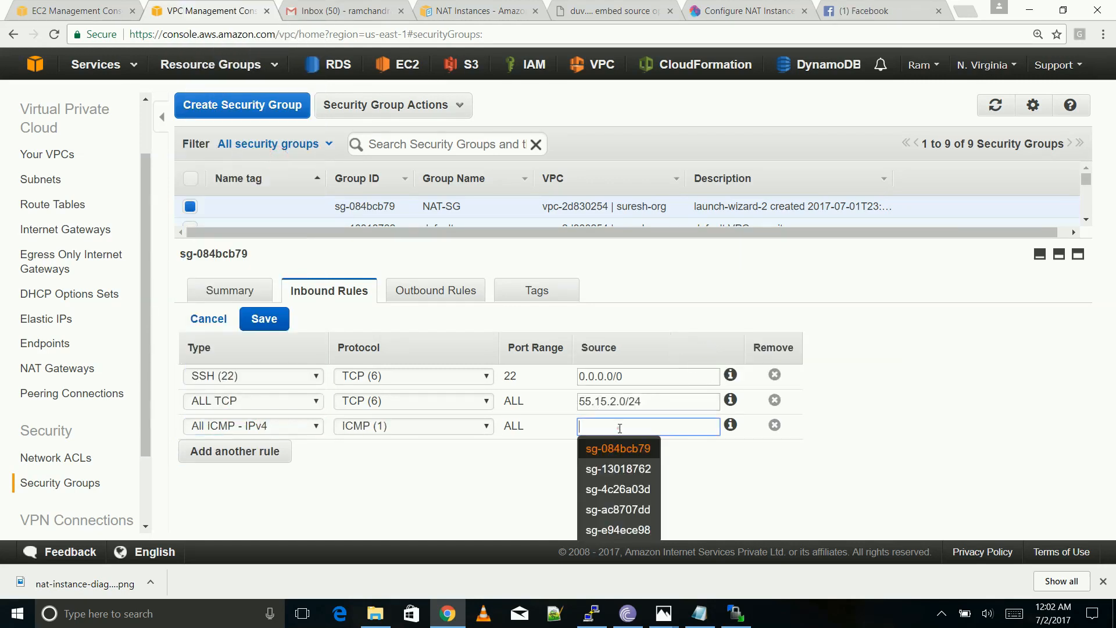
triple_click(657, 408)
key("ctrl+c")
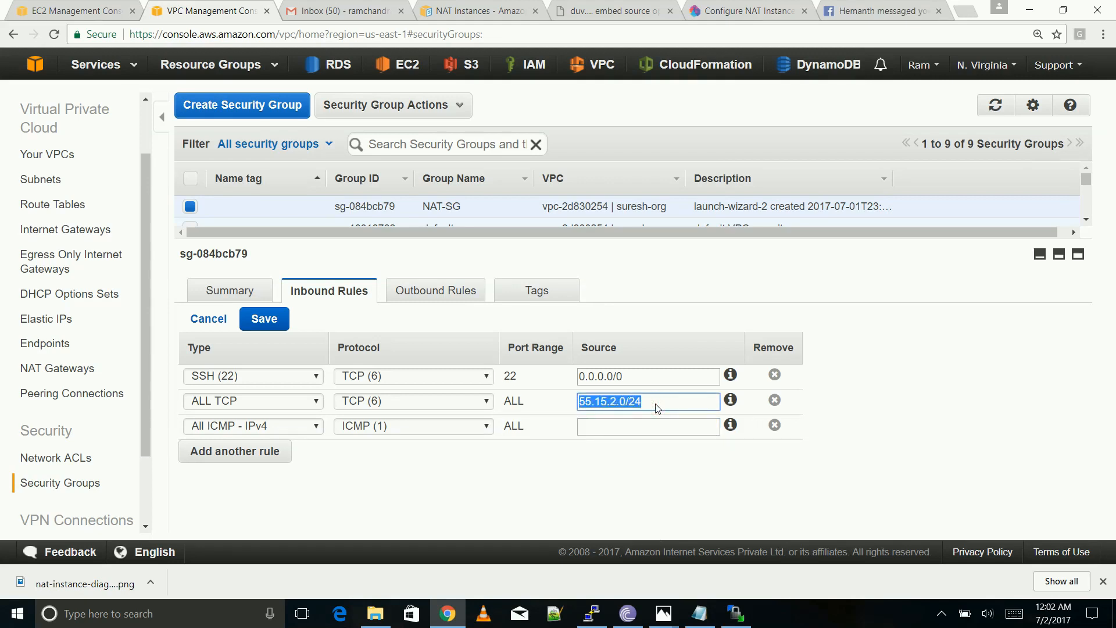
left_click(629, 428)
key("ctrl+v")
left_click(280, 324)
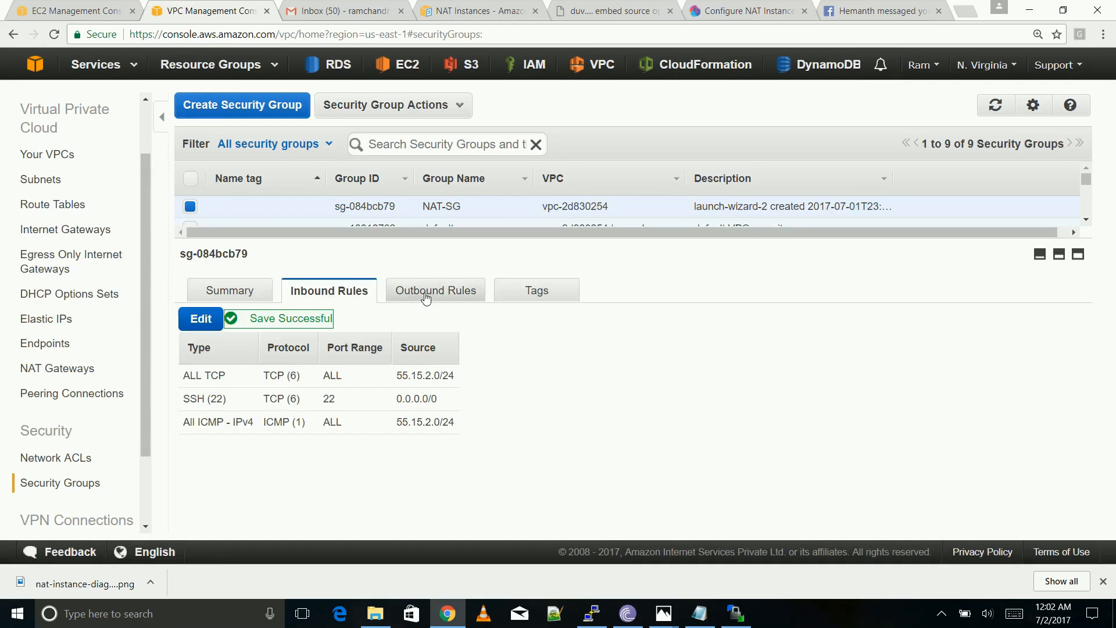
- Check the outbound rules of NAT-SG and switch to the PuTTY terminal
left_click(426, 296)
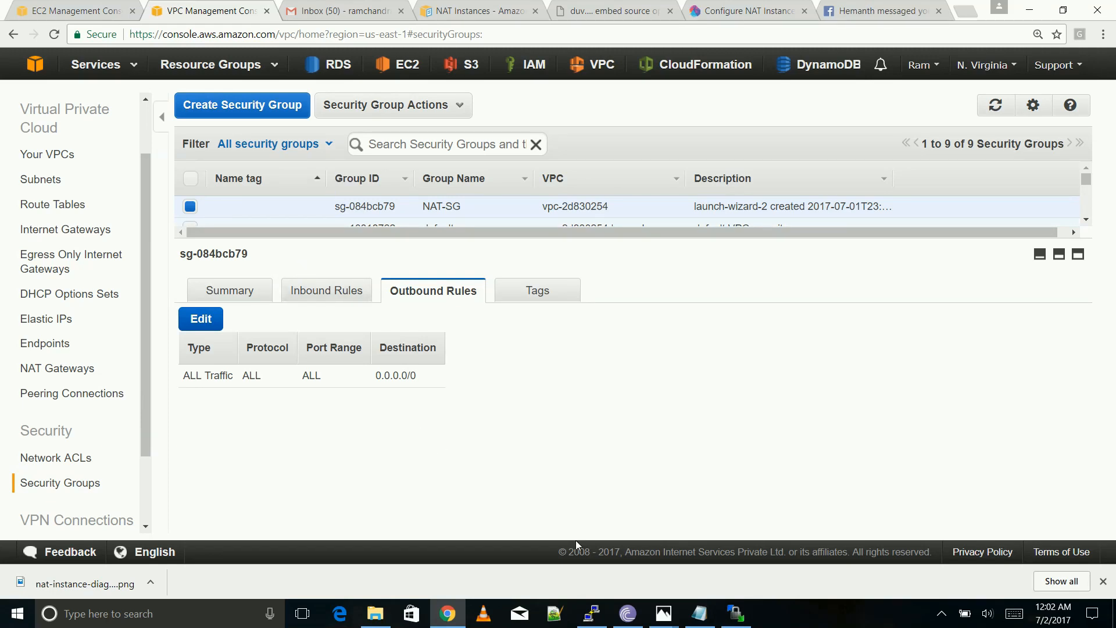
left_click(592, 614)
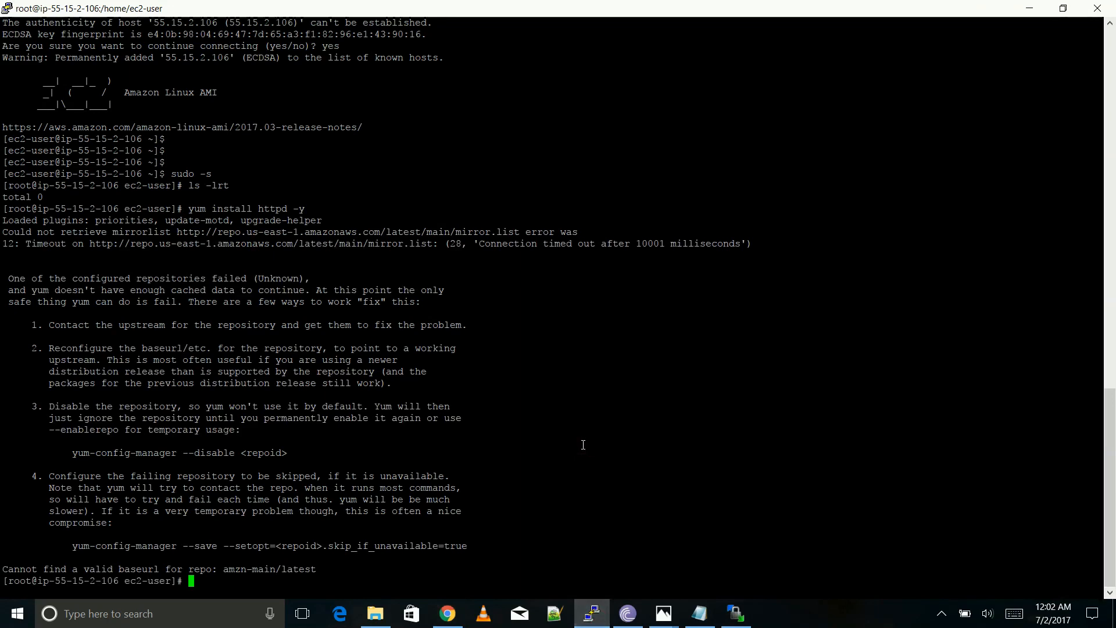
left_click(942, 615)
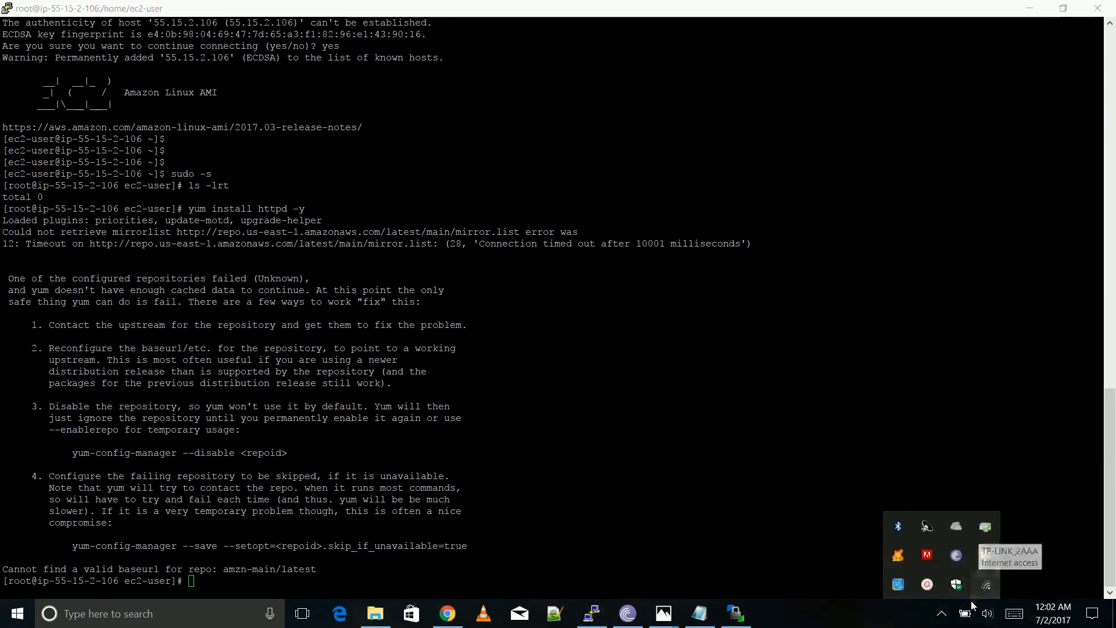
left_click(928, 584)
left_click(1029, 587)
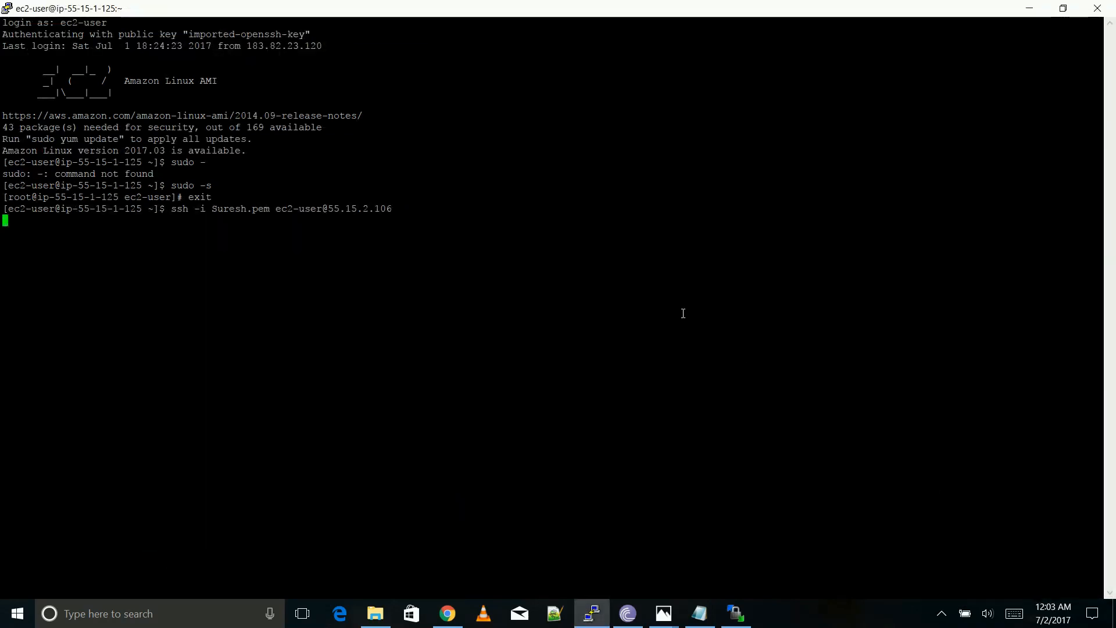
key("Return")
type("yes")
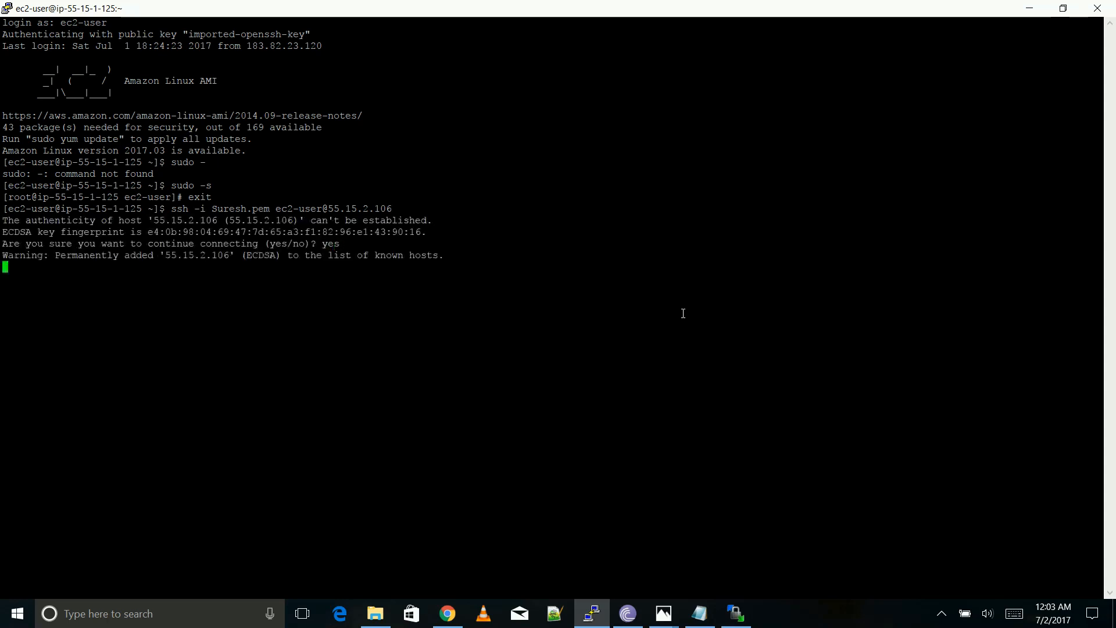
key("Return")
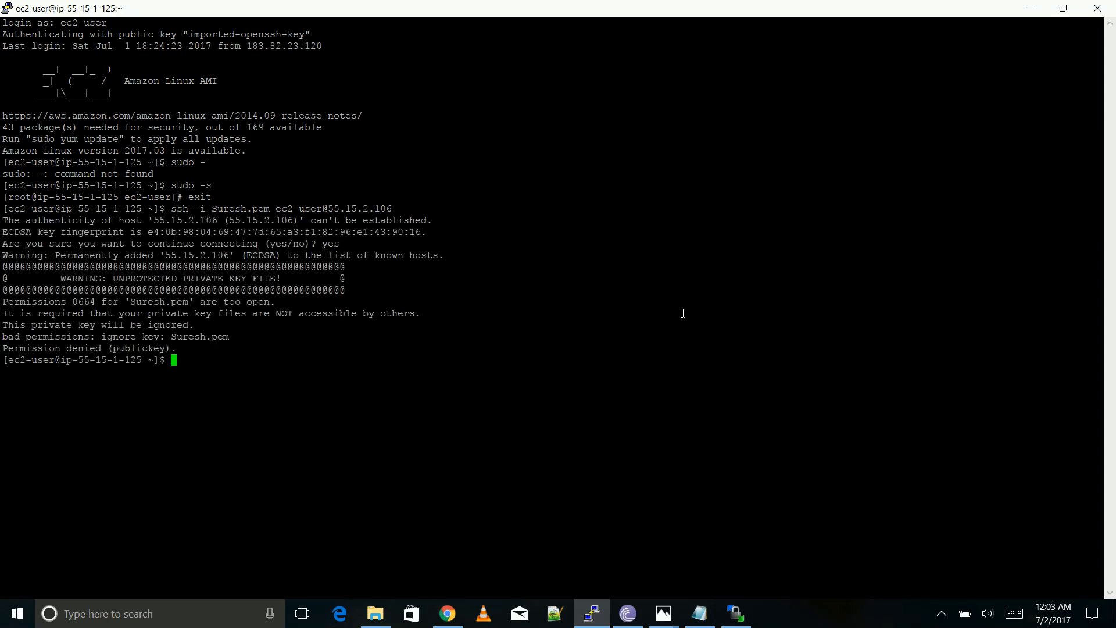
type("chmod 400 Suresh.pem")
key("Return")
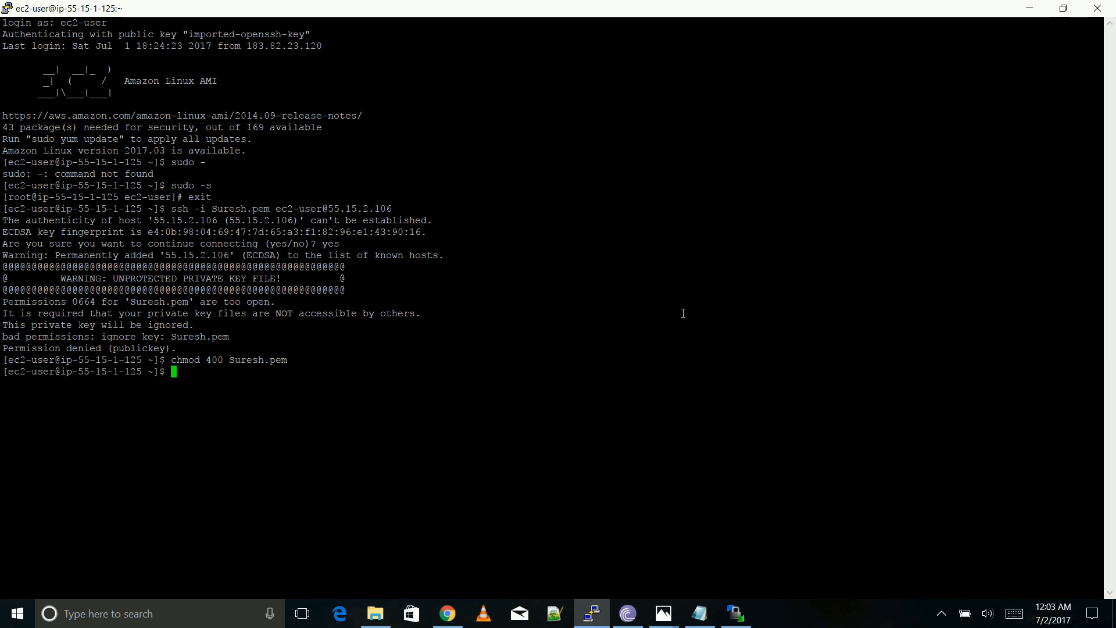
key("Up")
key("Up")
key("Return")
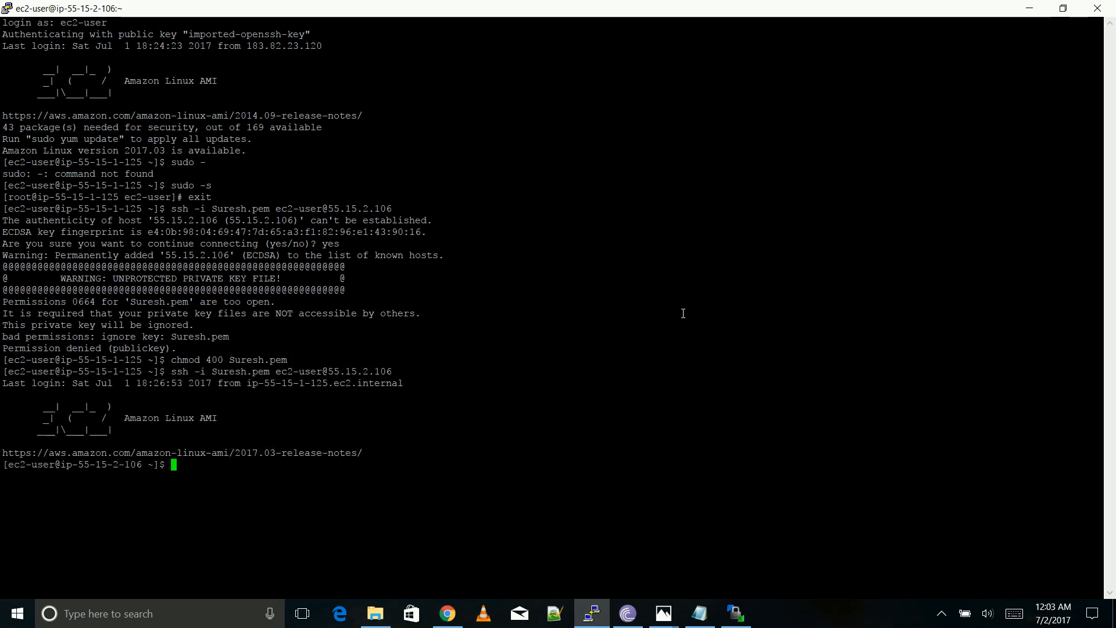
- Test the private instance's internet access by pinging google.com, stop the ping, and try to install httpd with yum
type("ping go")
type("ogle.com")
key("Return")
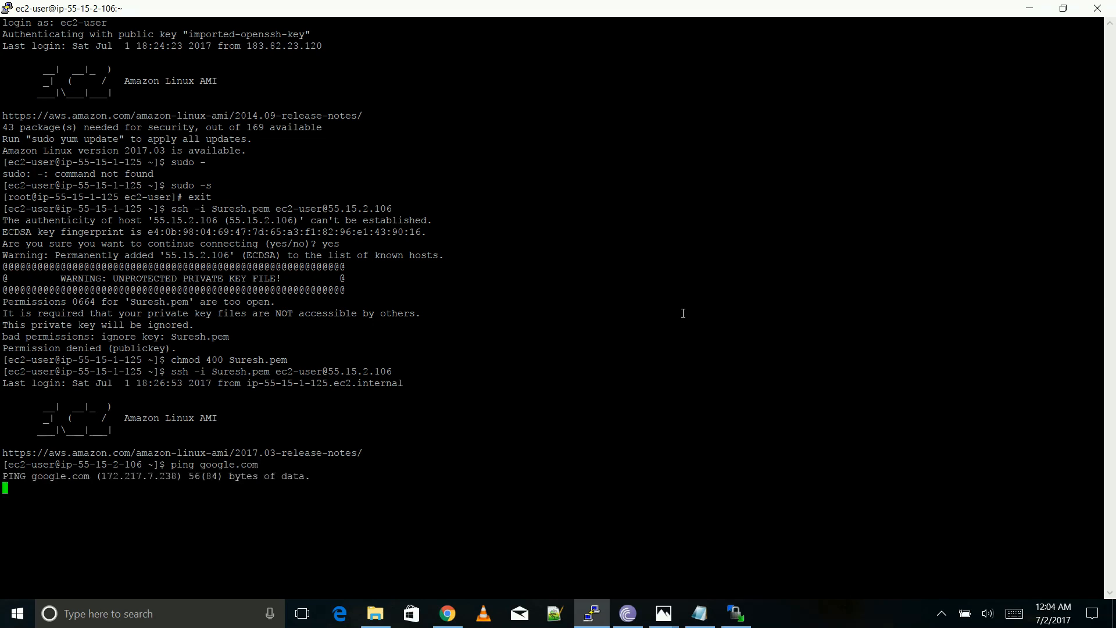
key("ctrl+c")
type("yum install httpd")
key("Return")
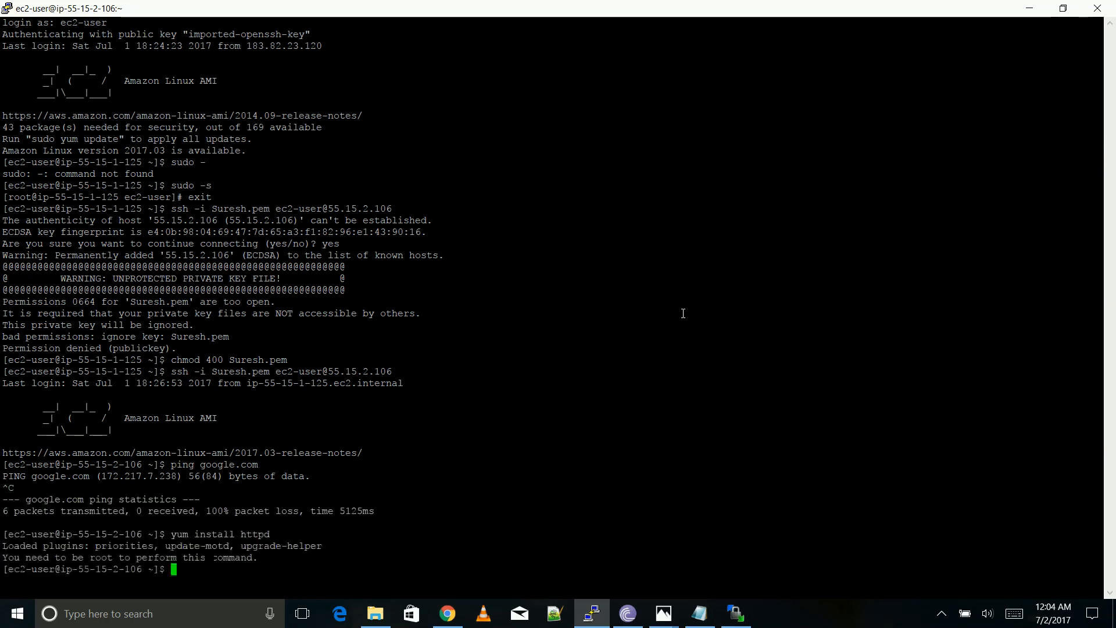
- Start a root shell on the private instance with sudo -s
type("suod -s")
key("BackSpace")
key("BackSpace")
key("BackSpace")
key("BackSpace")
key("BackSpace")
key("BackSpace")
type("udo ")
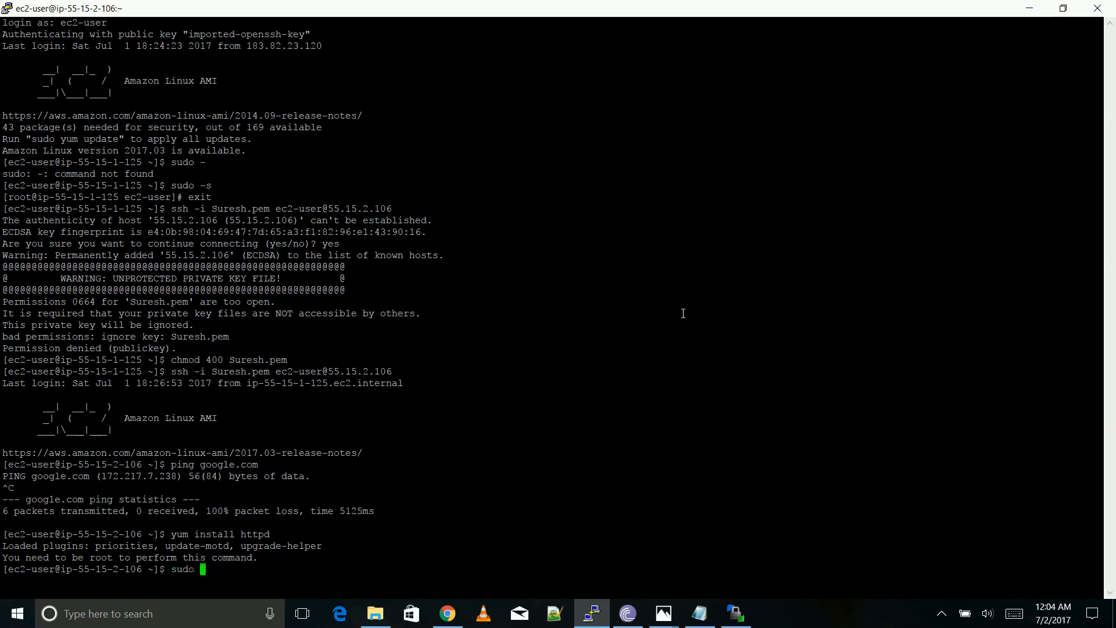
type("-s")
key("Return")
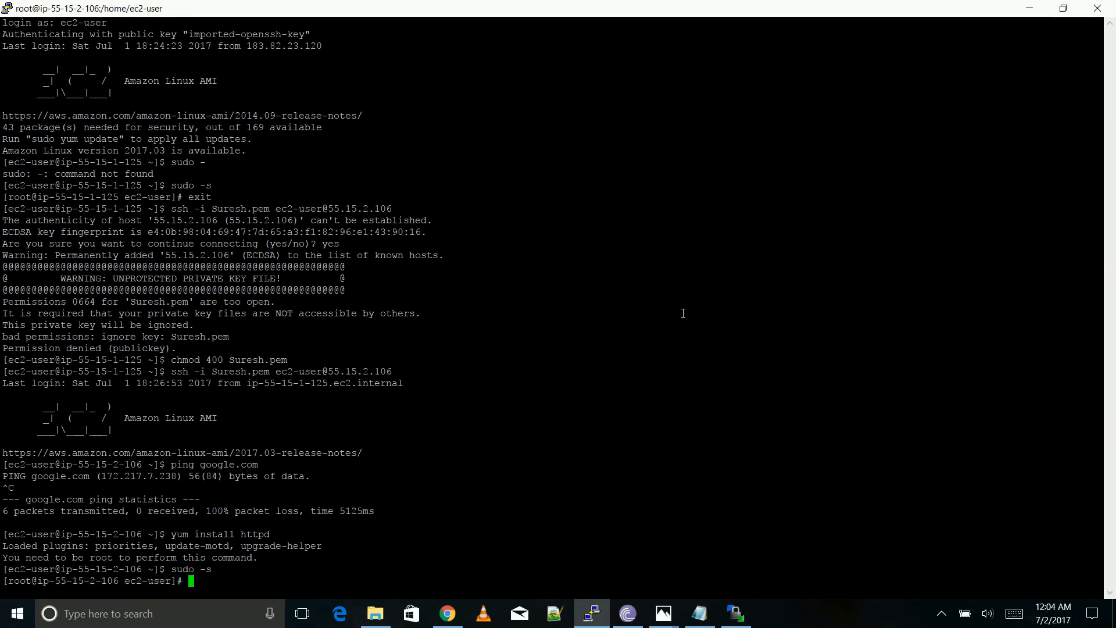
- Try to install httpd with yum as root on the private instance, cancelling and rerunning the command once before stopping it
type("yum i")
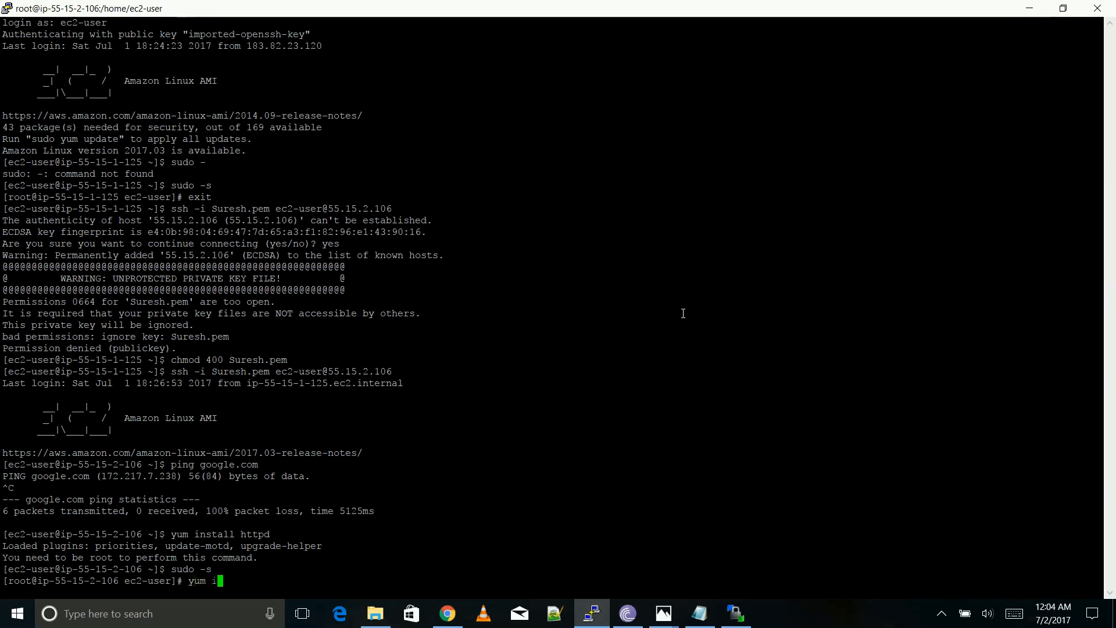
type("nstall httpd")
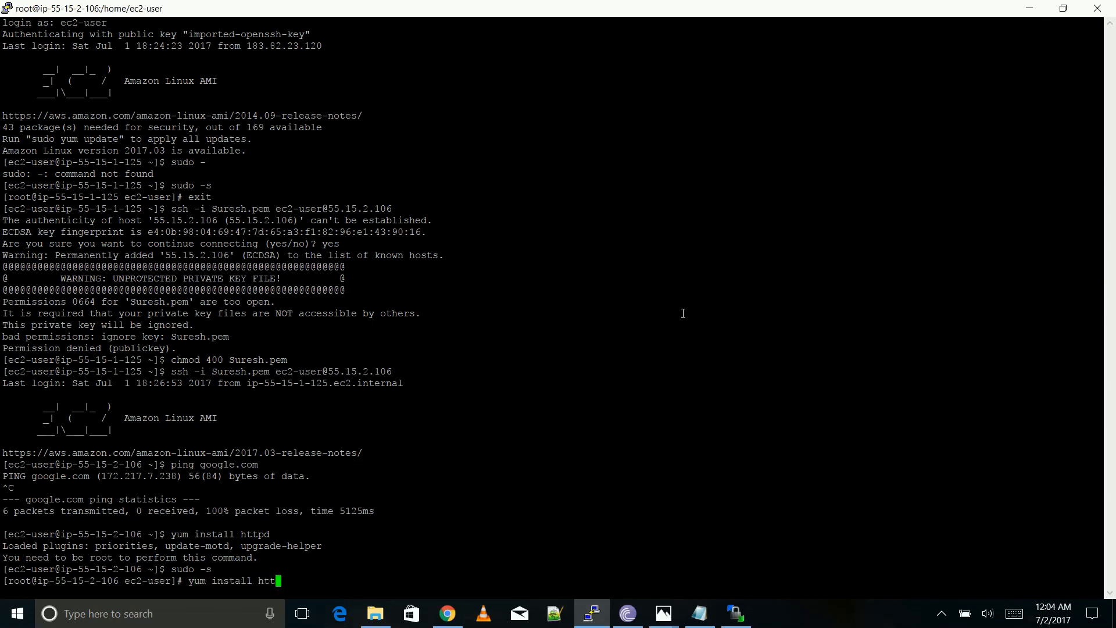
key("Return")
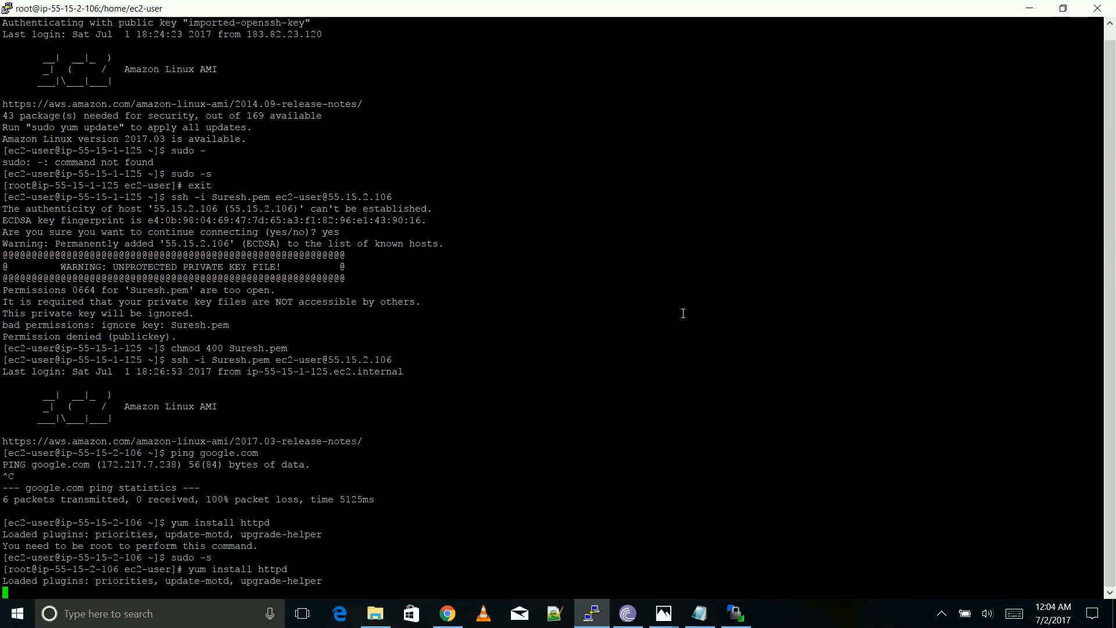
key("ctrl+c")
key("Up")
key("Return")
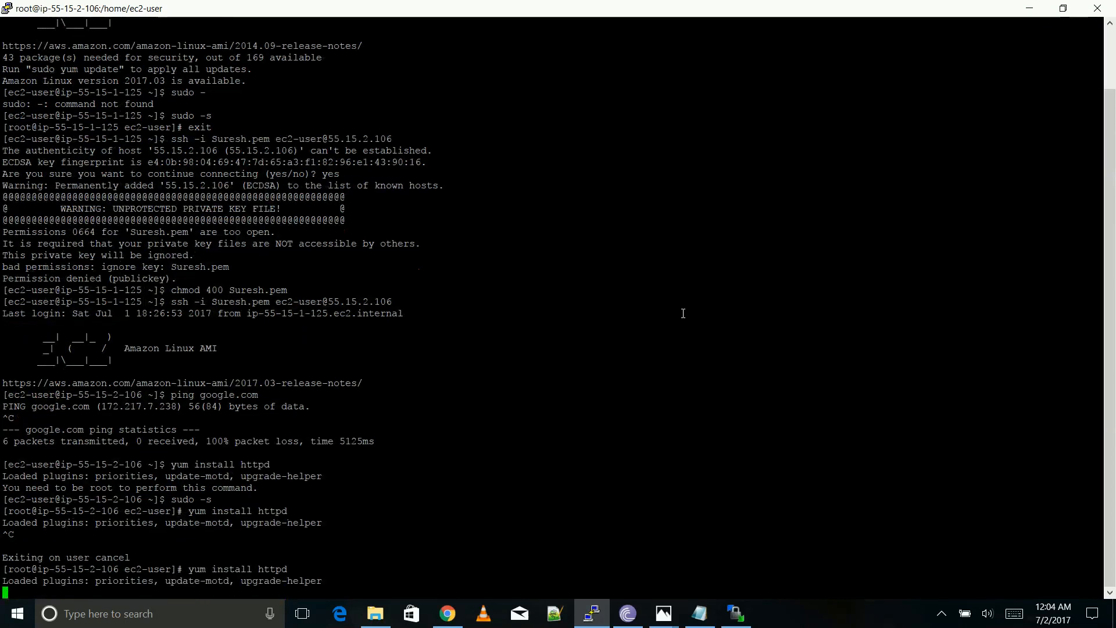
key("ctrl+c")
left_click(941, 613)
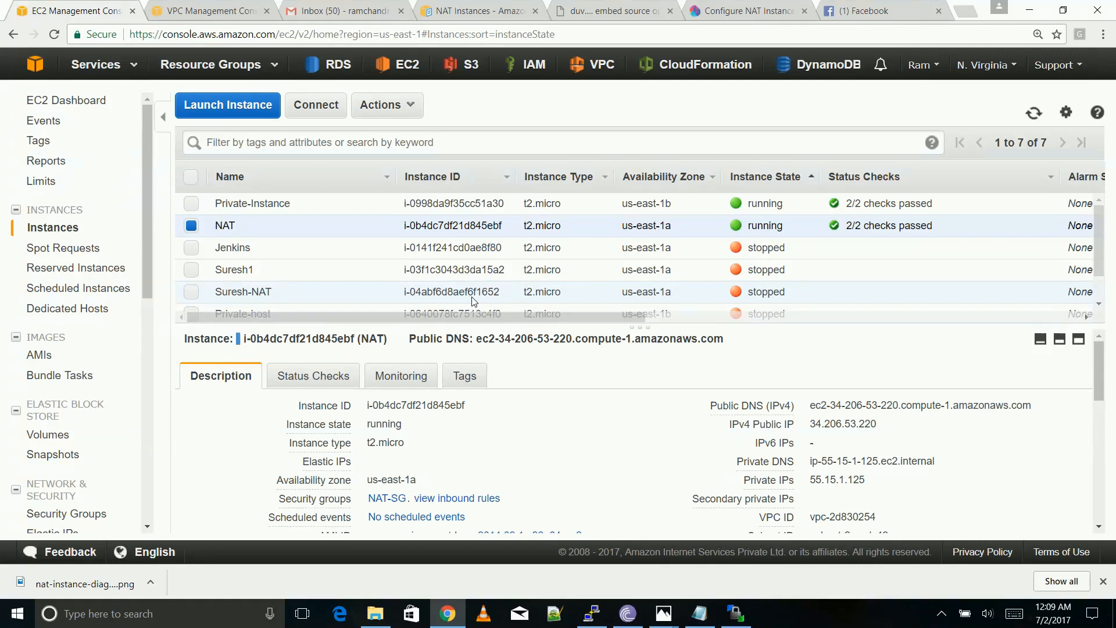
- Disable the source/destination check for the NAT instance and refresh the instance list
left_click(419, 115)
mouse_move(442, 235)
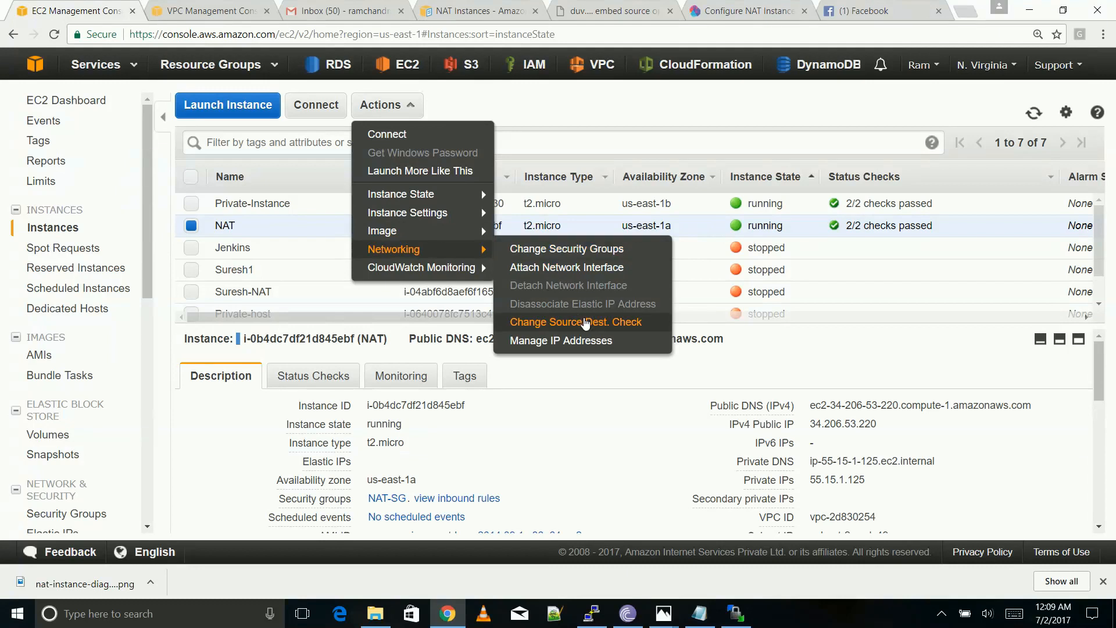
left_click(585, 322)
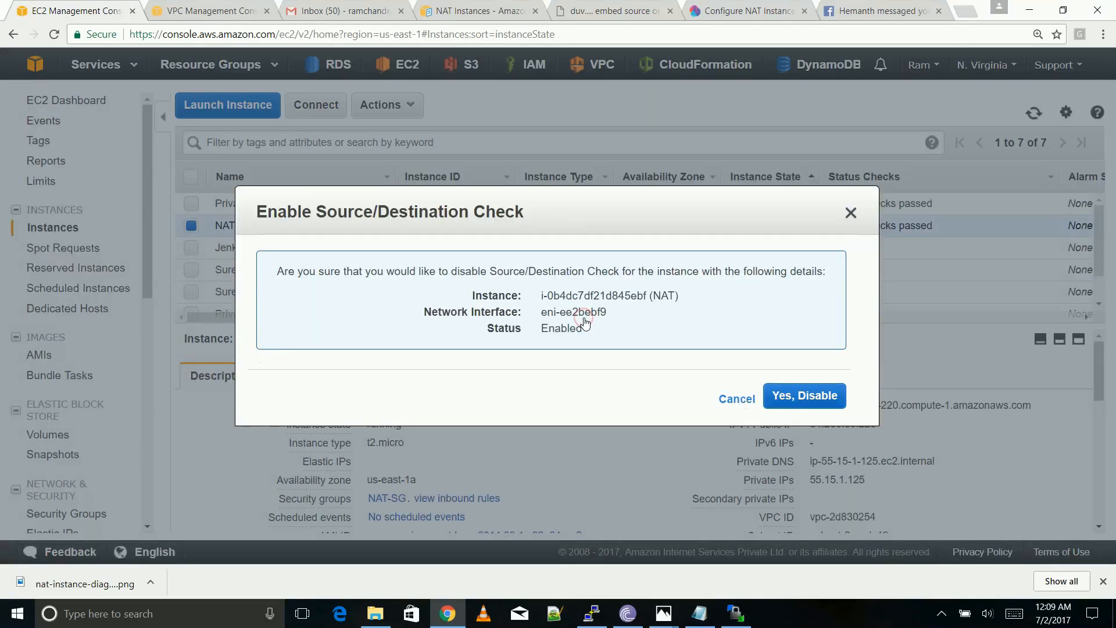
left_click(801, 395)
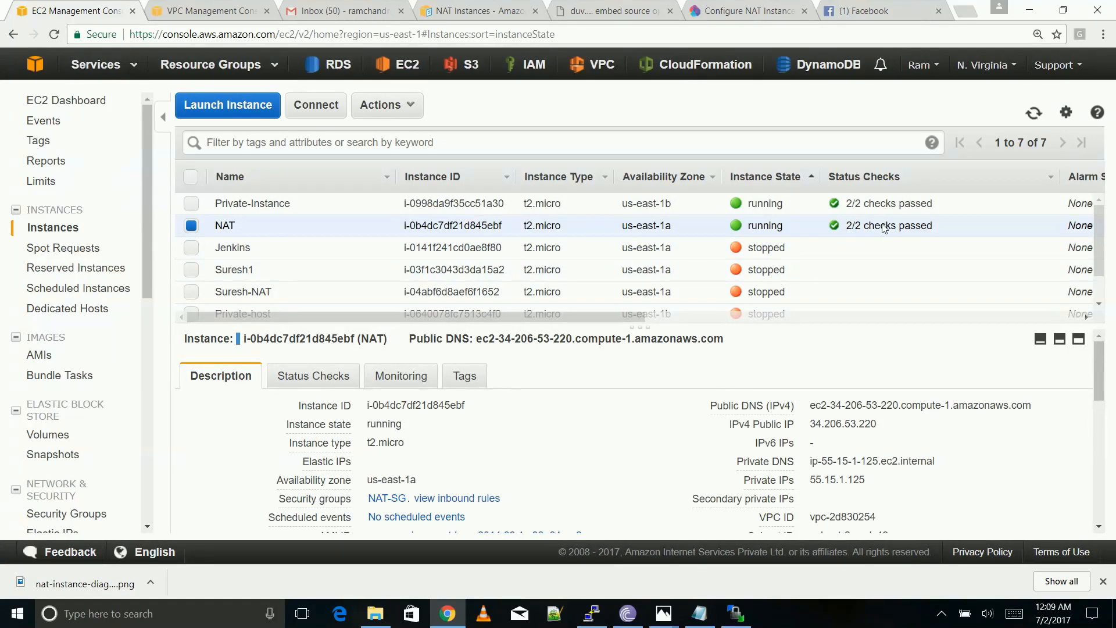
left_click(1035, 113)
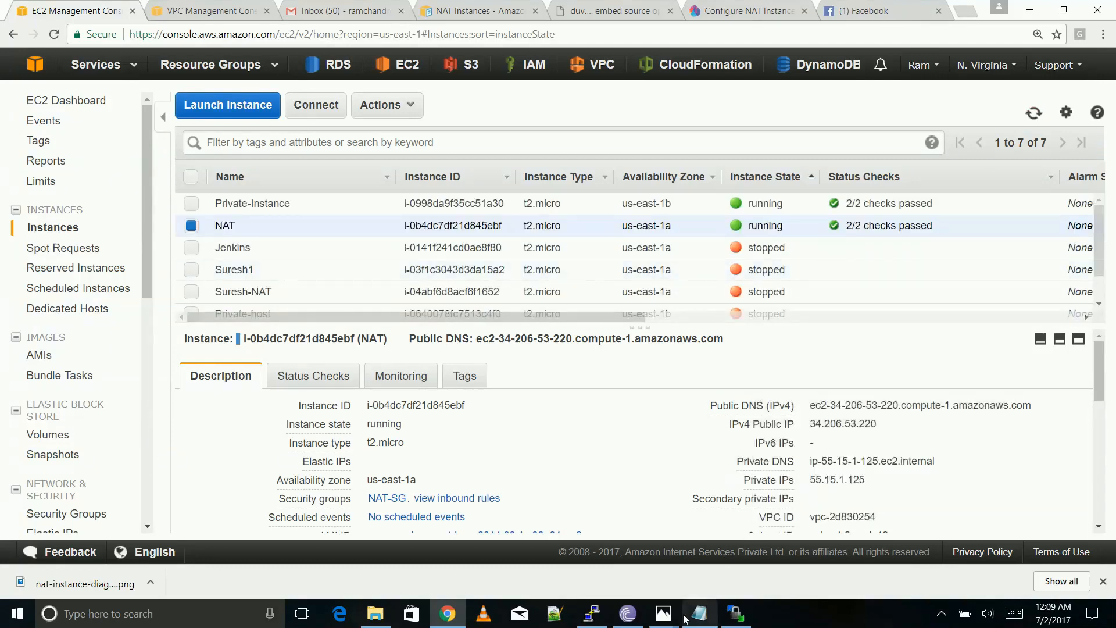
- Switch to the PuTTY terminal and install httpd with yum on the private instance, accepting the package download
left_click(593, 617)
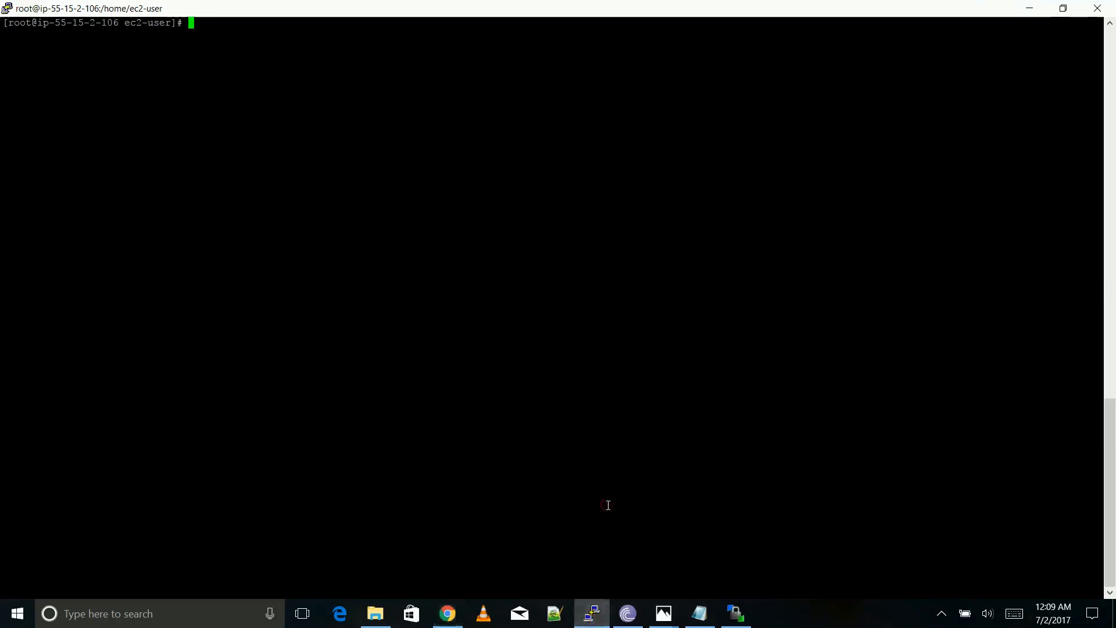
key("Return")
key("Return")
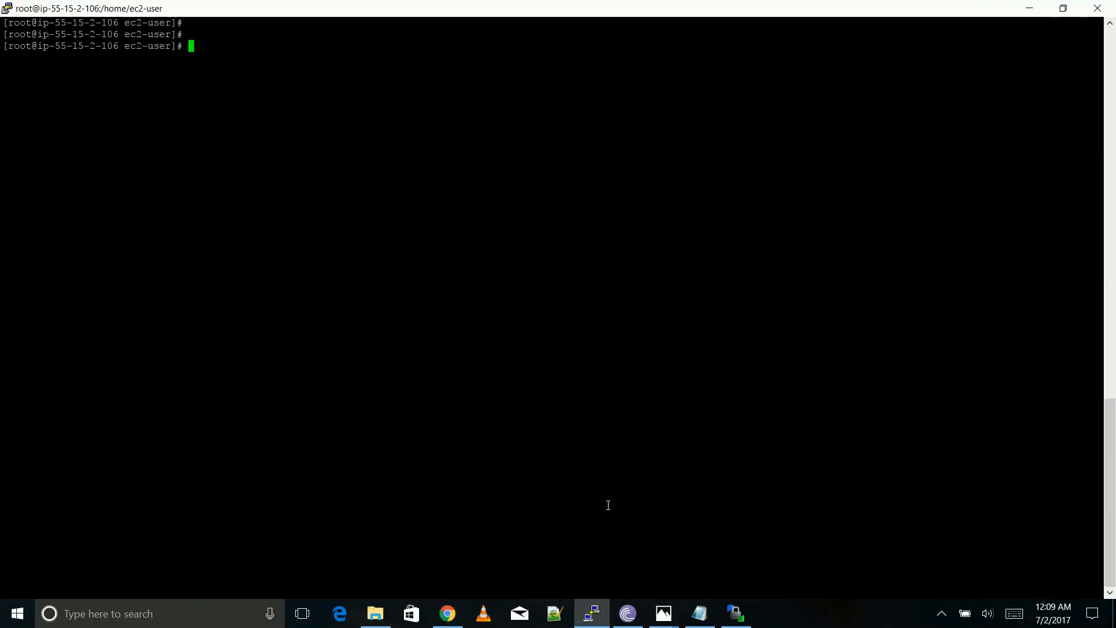
type("yum ")
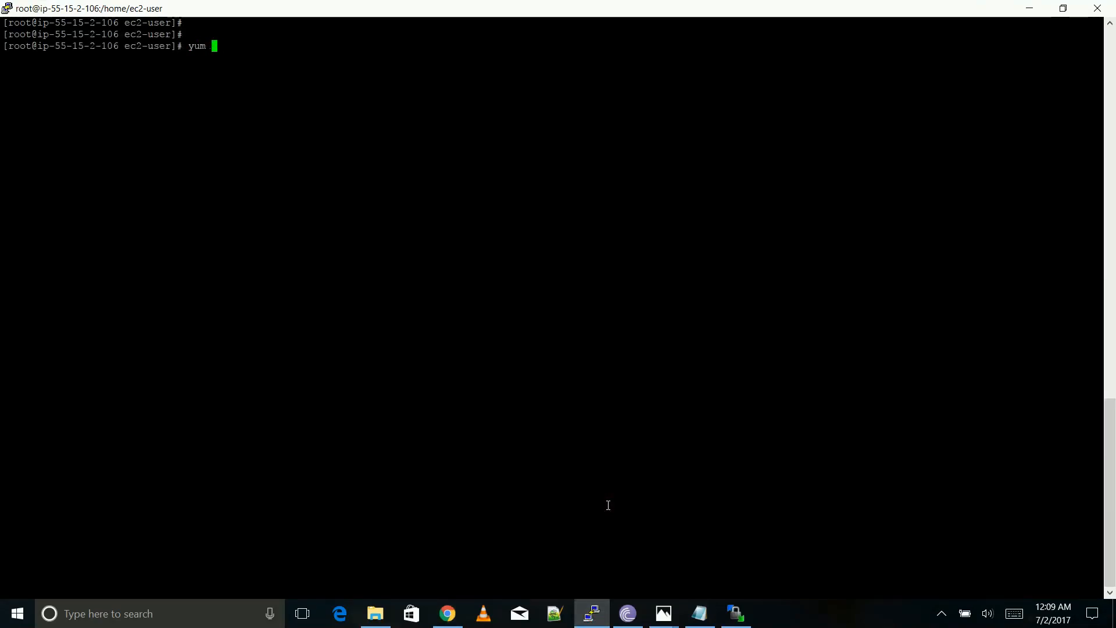
type("install httpd")
key("Return")
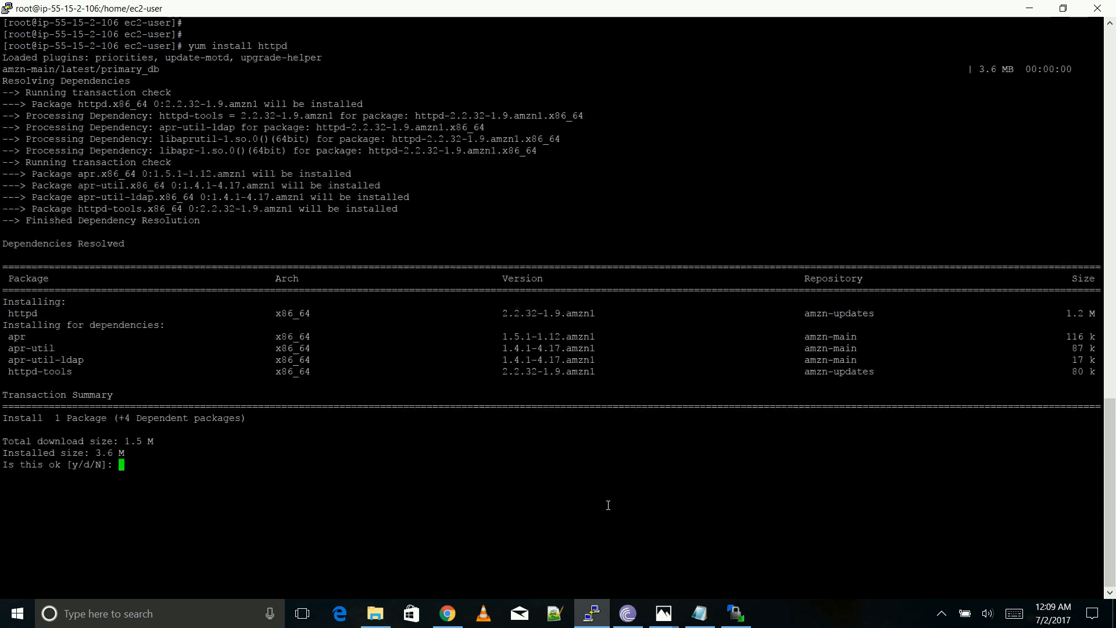
type("y")
key("Return")
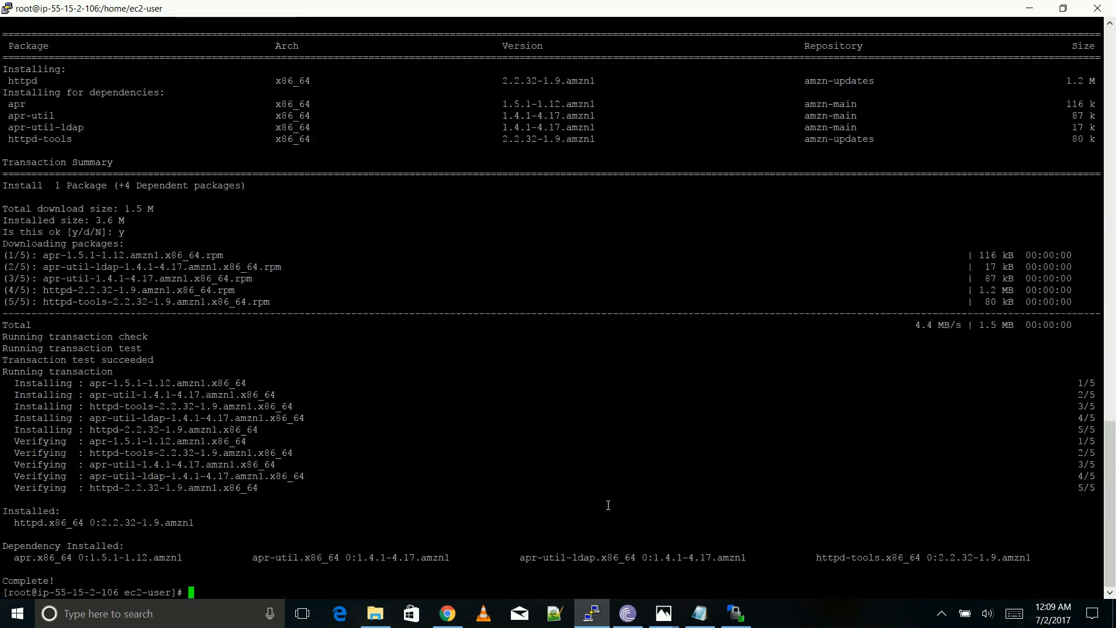
- Test the private instance's internet access by pinging google.com, stop the ping, and switch back to the EC2 console in Chrome
type("p")
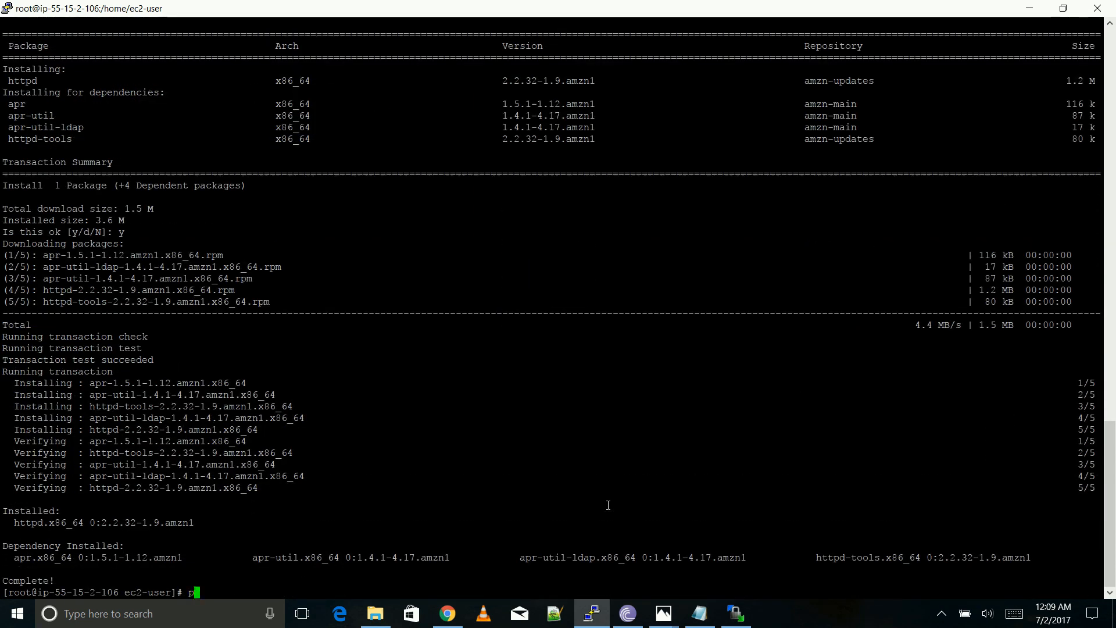
type("ing google.com")
key("Return")
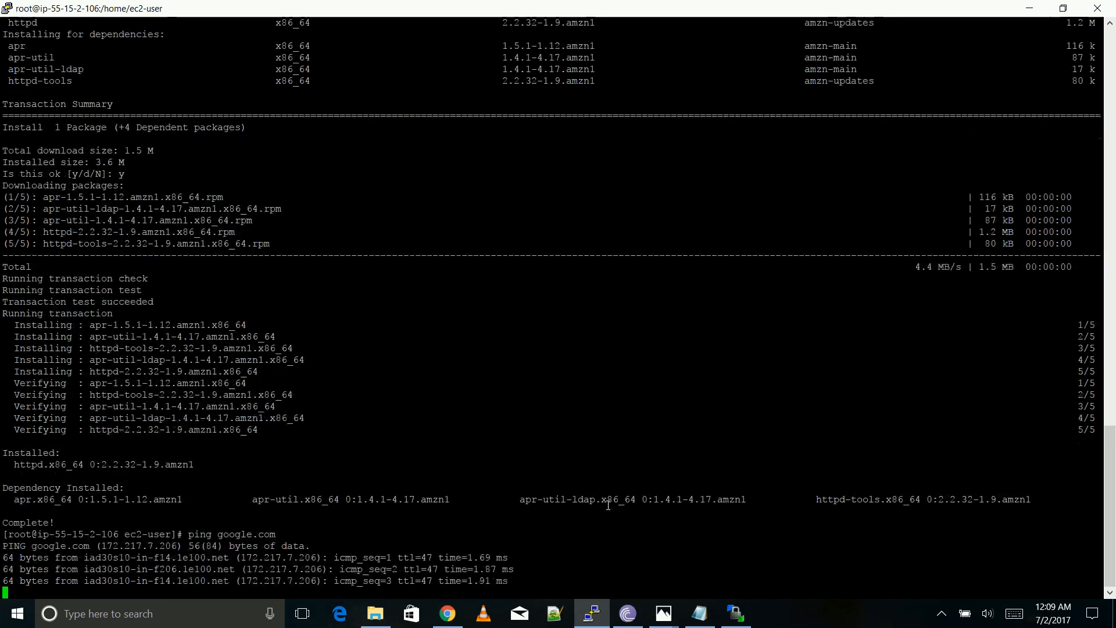
key("ctrl+c")
key("alt+Tab")
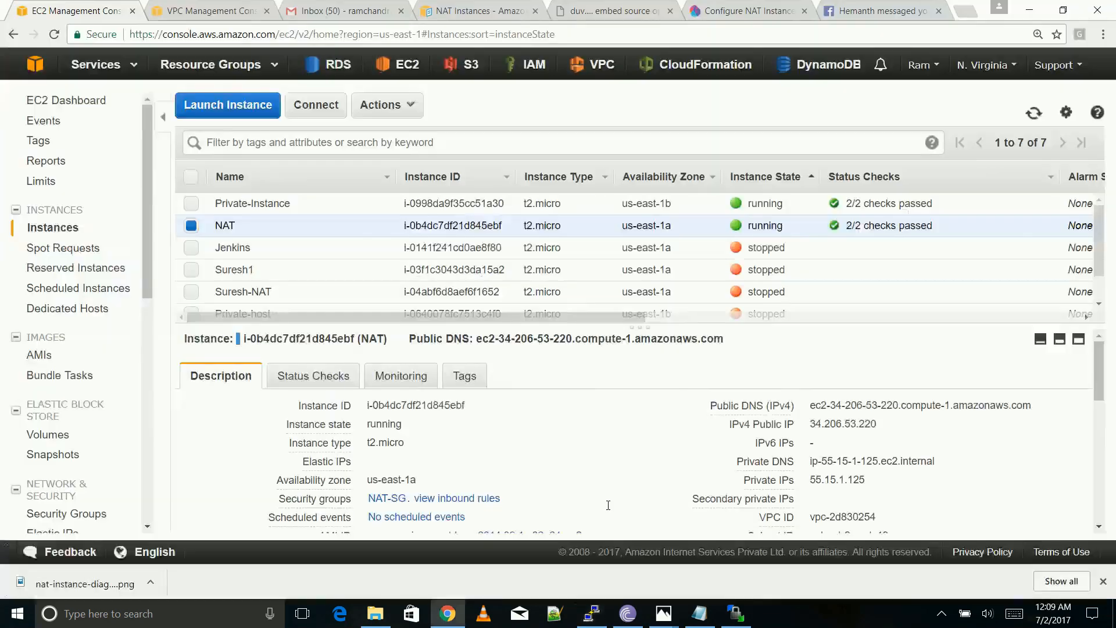